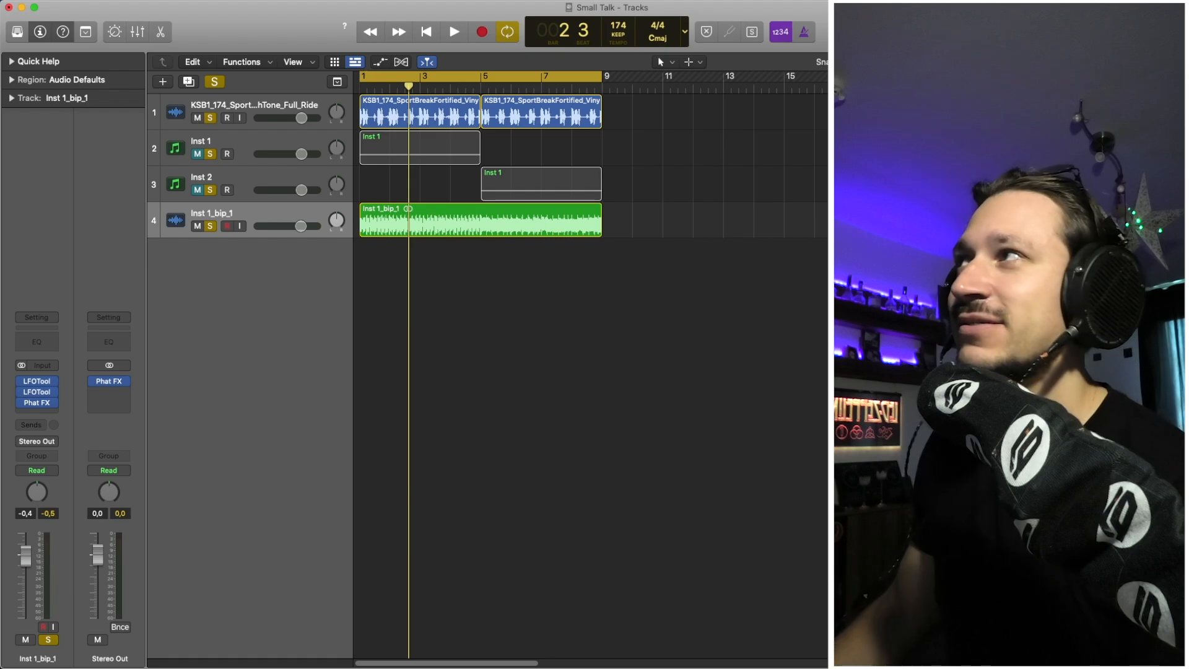
- Play the looped section through with the drum and bounced synth tracks together
{"action": "key", "text": "space"}
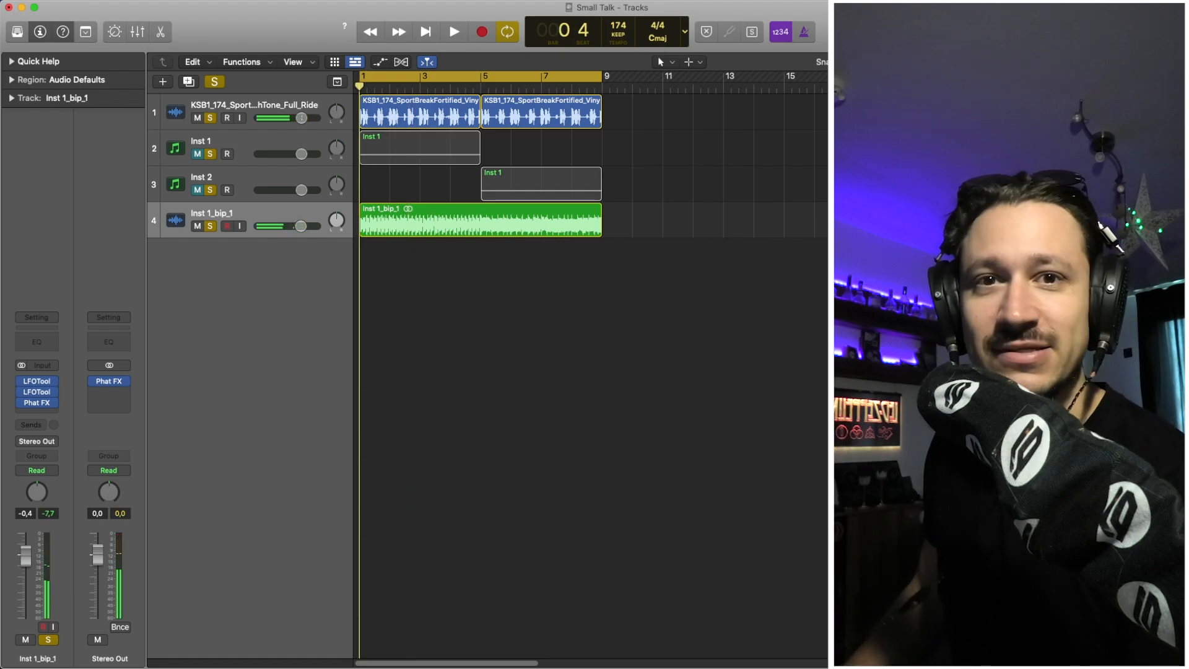
{"action": "key", "text": "space"}
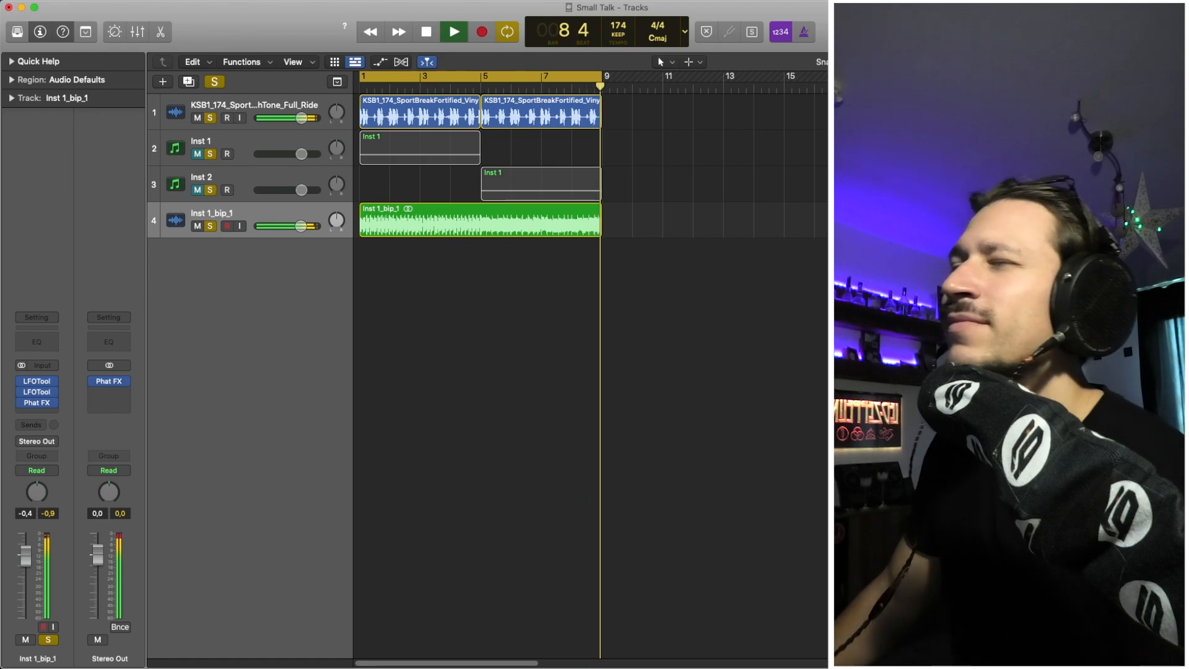
{"action": "key", "text": "space"}
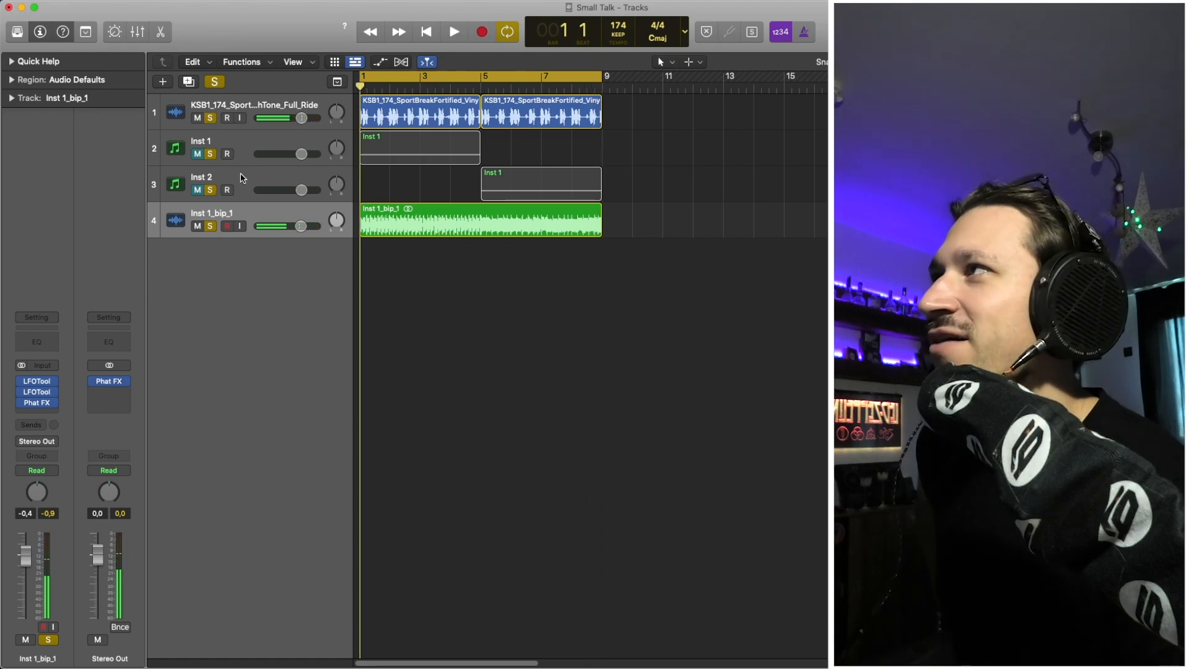
- Unmute the Inst 1 track and mute and unsolo the drum, Inst 2 and Inst 1_bip_1 tracks
{"action": "left_click", "coordinate": [197, 190]}
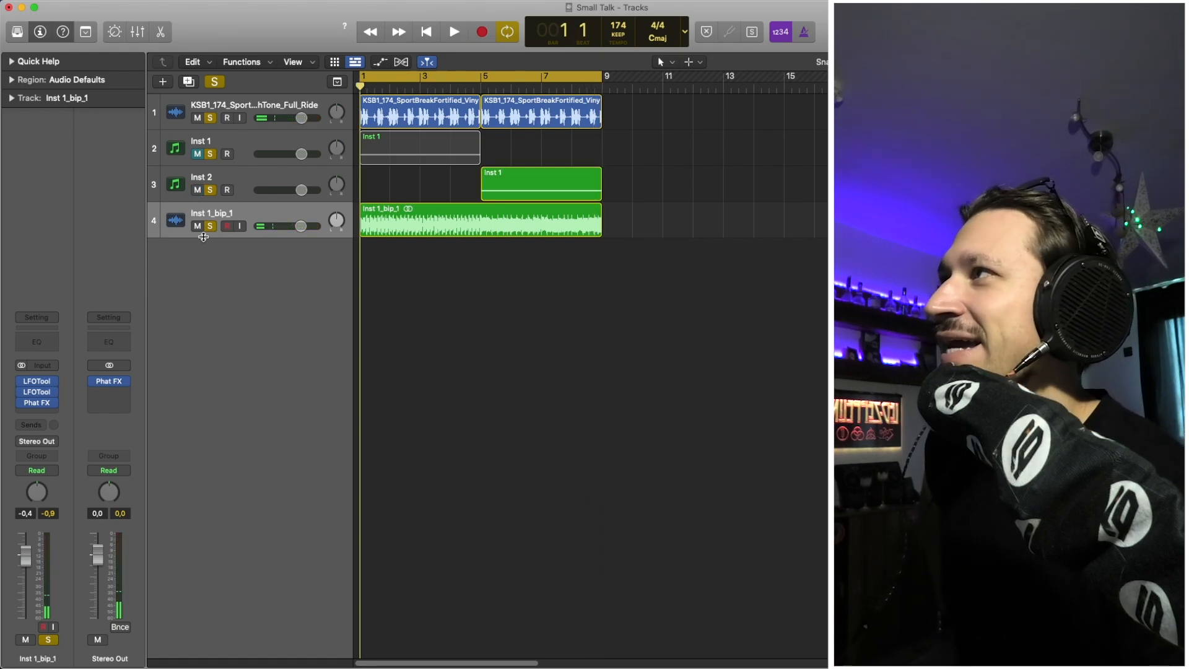
{"action": "left_click", "coordinate": [197, 227]}
{"action": "left_click", "coordinate": [210, 226]}
{"action": "left_click", "coordinate": [210, 190]}
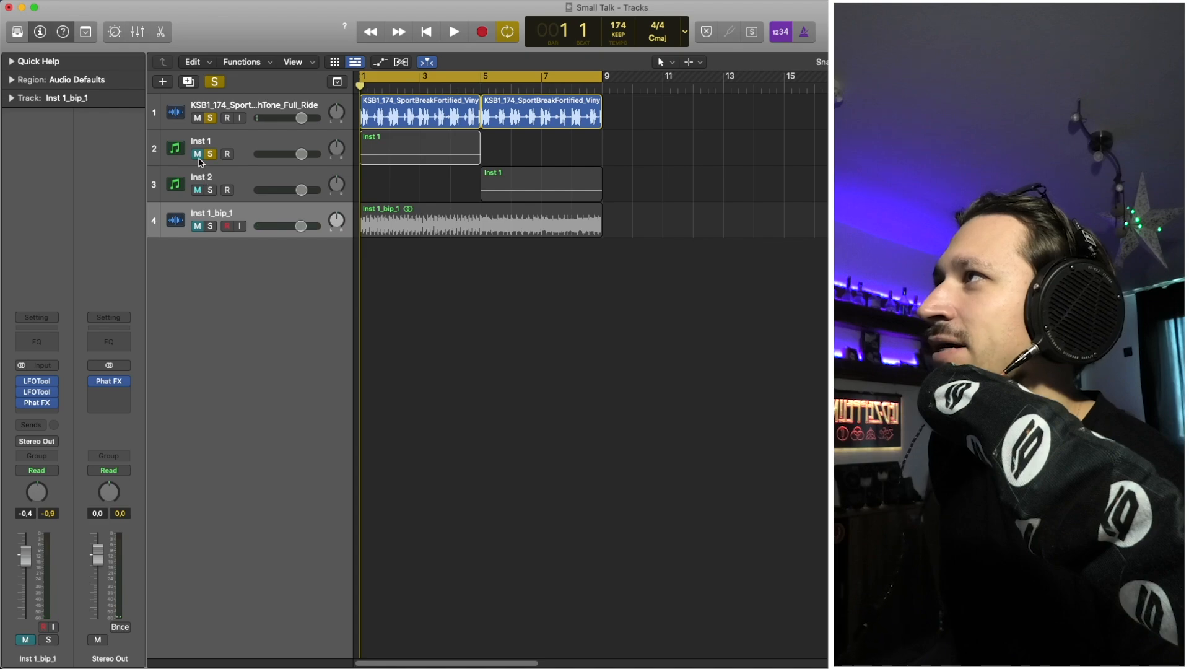
{"action": "left_click", "coordinate": [198, 155]}
{"action": "left_click", "coordinate": [211, 119]}
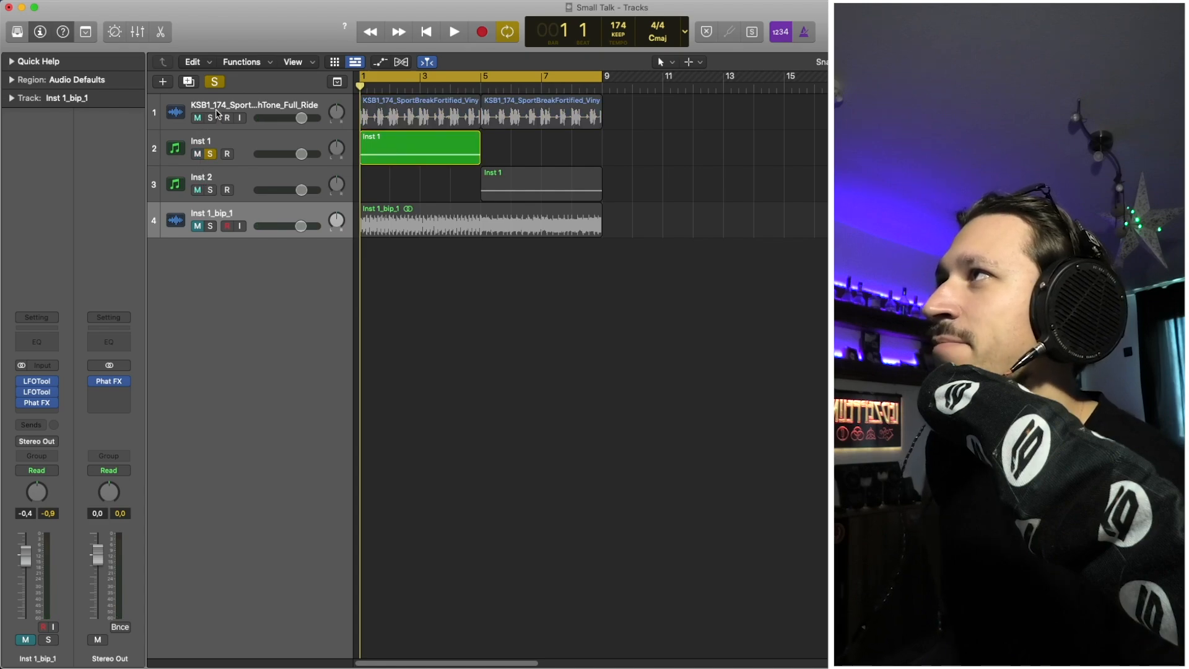
- Shorten the cycle range to bars 1 to 5
{"action": "left_click", "coordinate": [217, 111]}
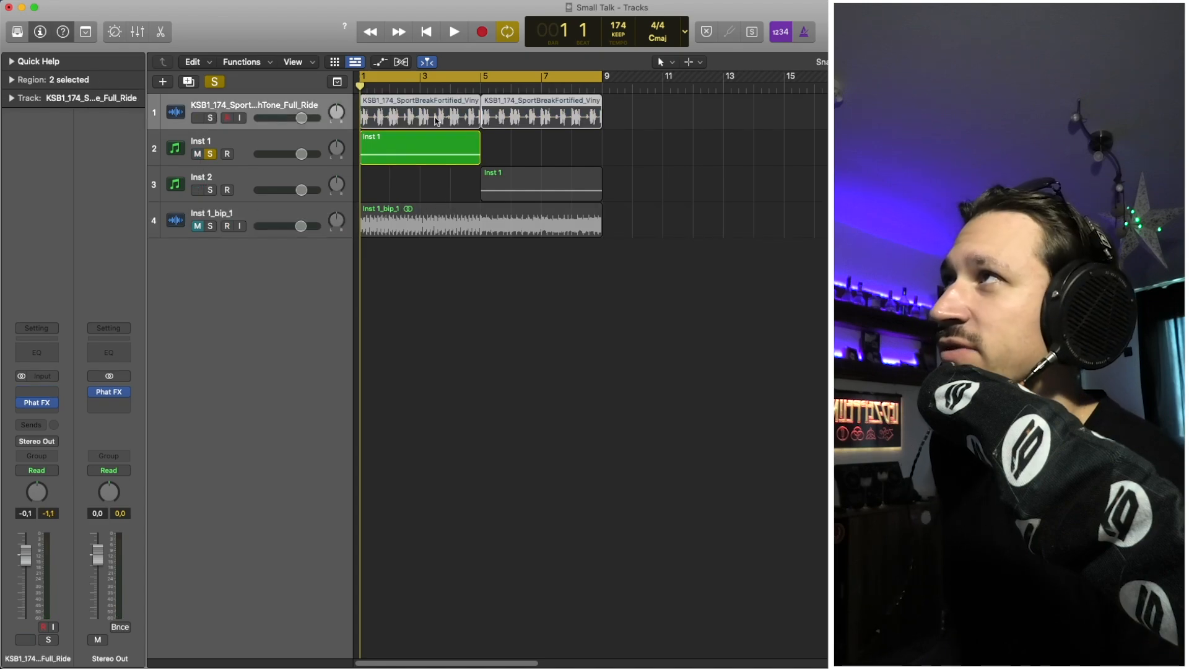
{"action": "left_click", "coordinate": [380, 77]}
{"action": "left_click_drag", "start_coordinate": [368, 80], "coordinate": [485, 79]}
- Play the Inst 1 loop and open its Current synth, moving the plug-in window fully into view
{"action": "left_click", "coordinate": [286, 184]}
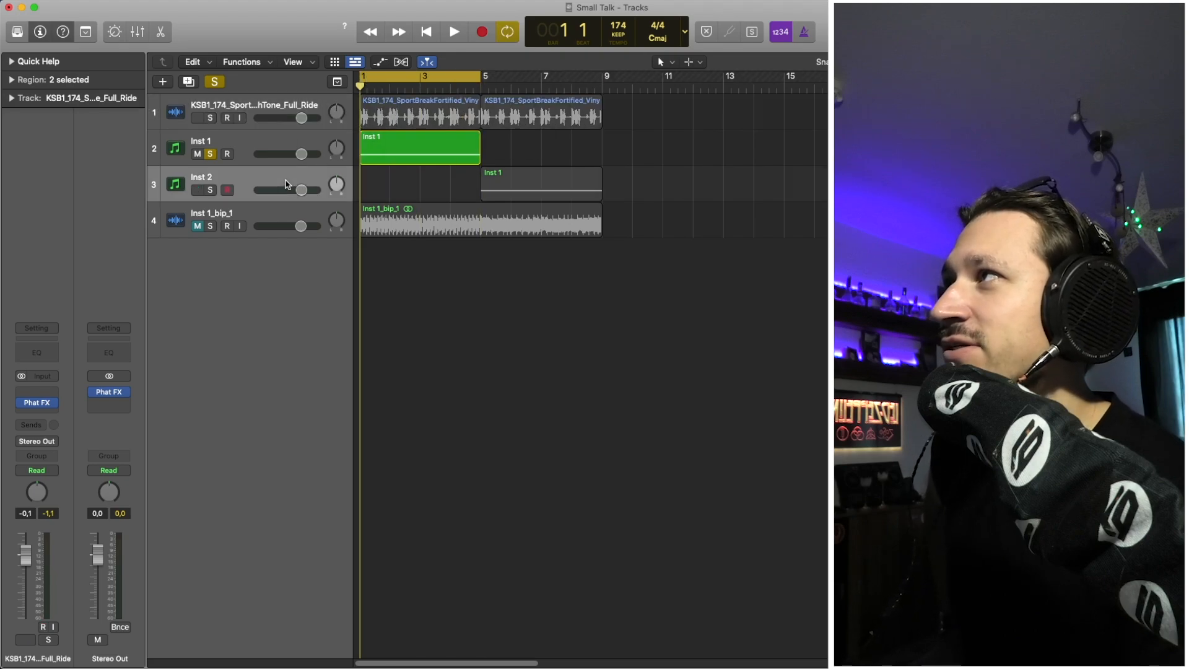
{"action": "left_click", "coordinate": [247, 146]}
{"action": "key", "text": "space"}
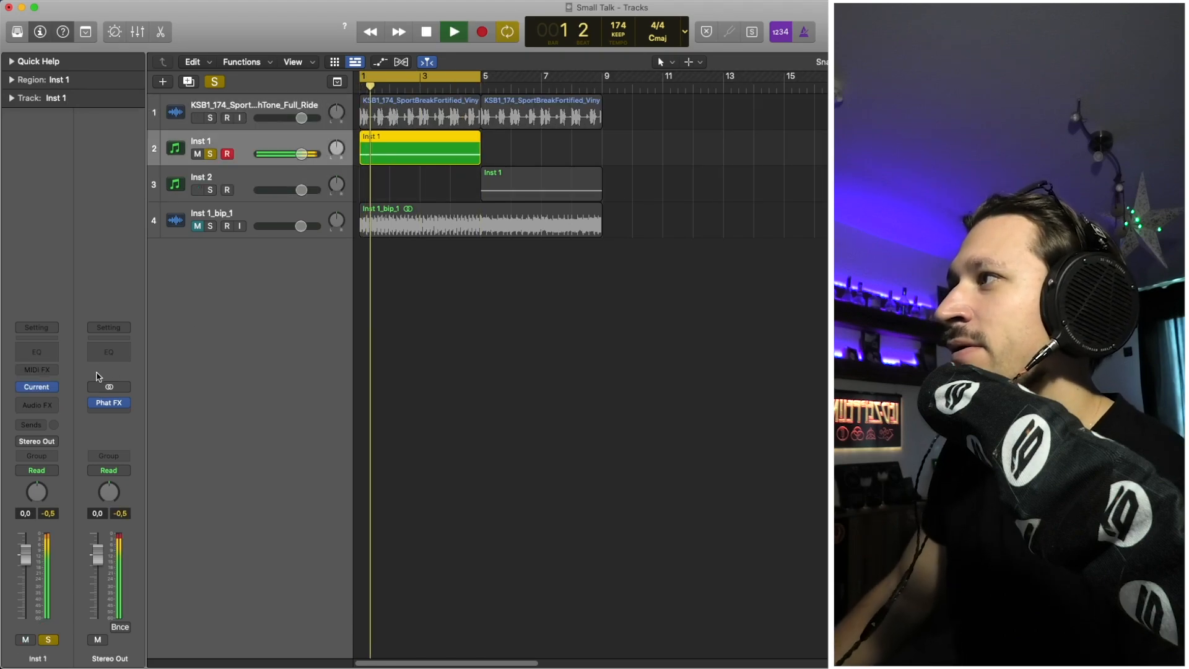
{"action": "left_click", "coordinate": [37, 388]}
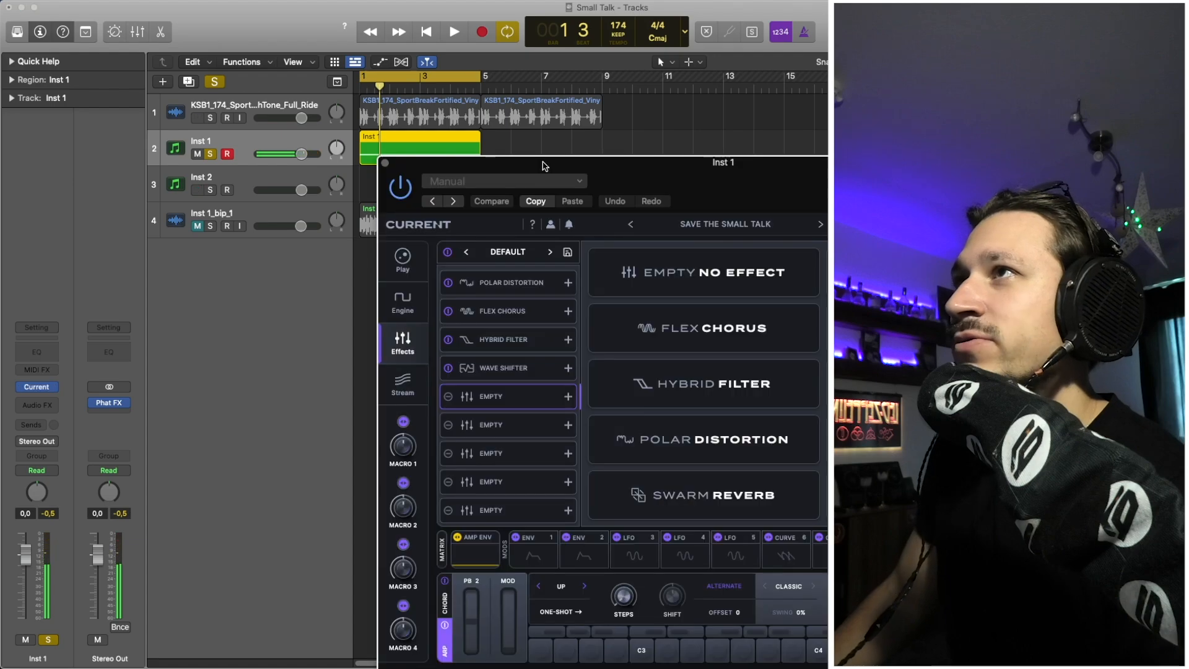
{"action": "left_click_drag", "start_coordinate": [545, 167], "coordinate": [269, 49]}
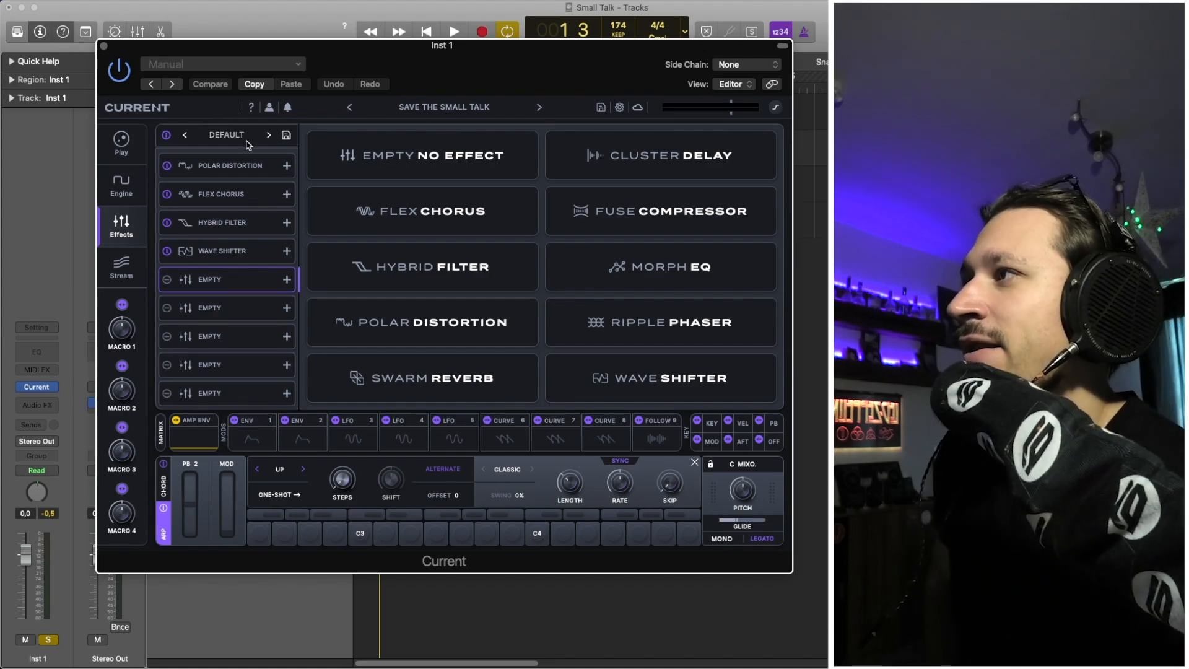
- Compare the loop on the synth's Engine page with the chord and arpeggiator modules switched off and back on
{"action": "left_click", "coordinate": [164, 489]}
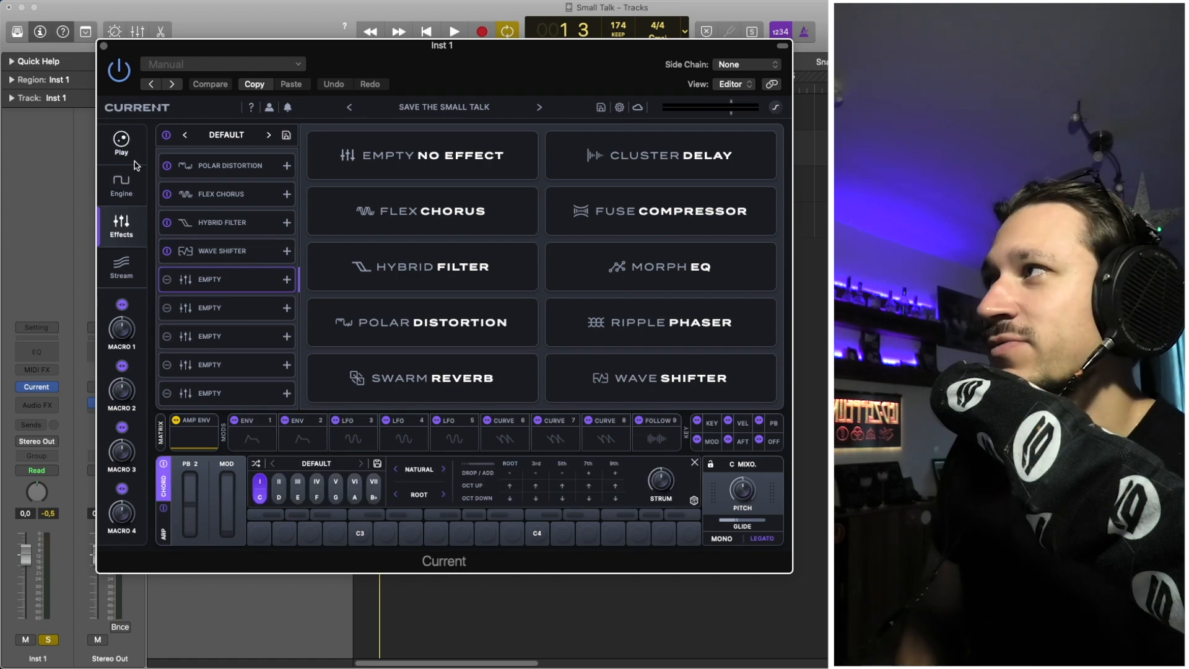
{"action": "left_click", "coordinate": [137, 182]}
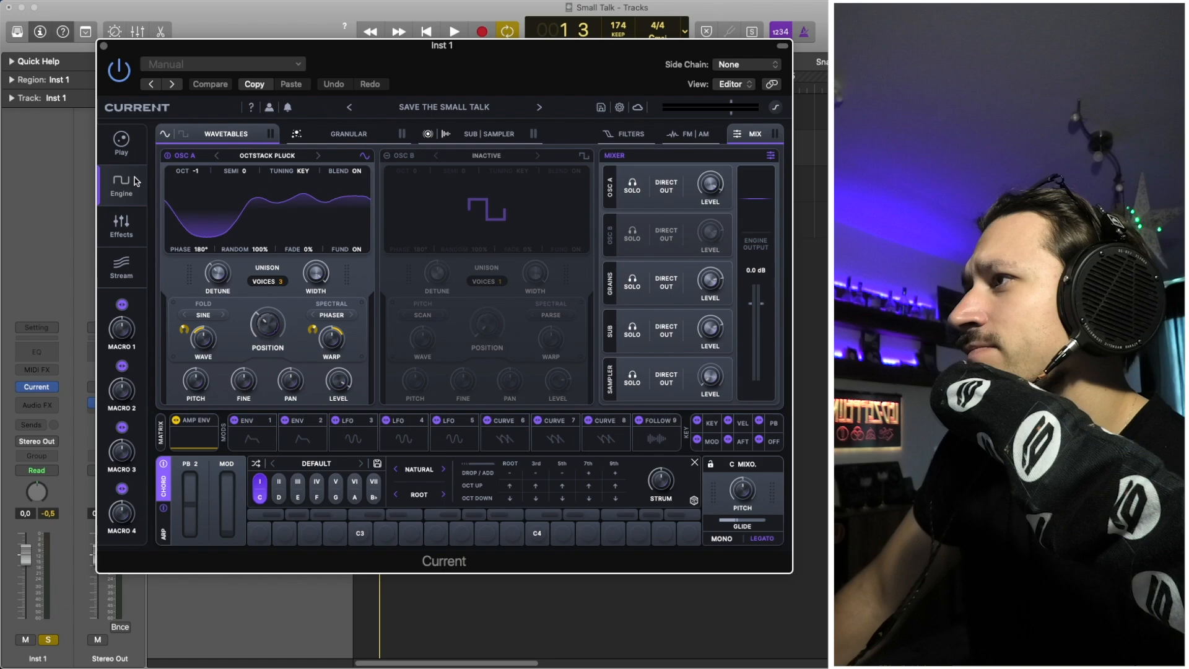
{"action": "left_click", "coordinate": [164, 468]}
{"action": "left_click", "coordinate": [162, 509]}
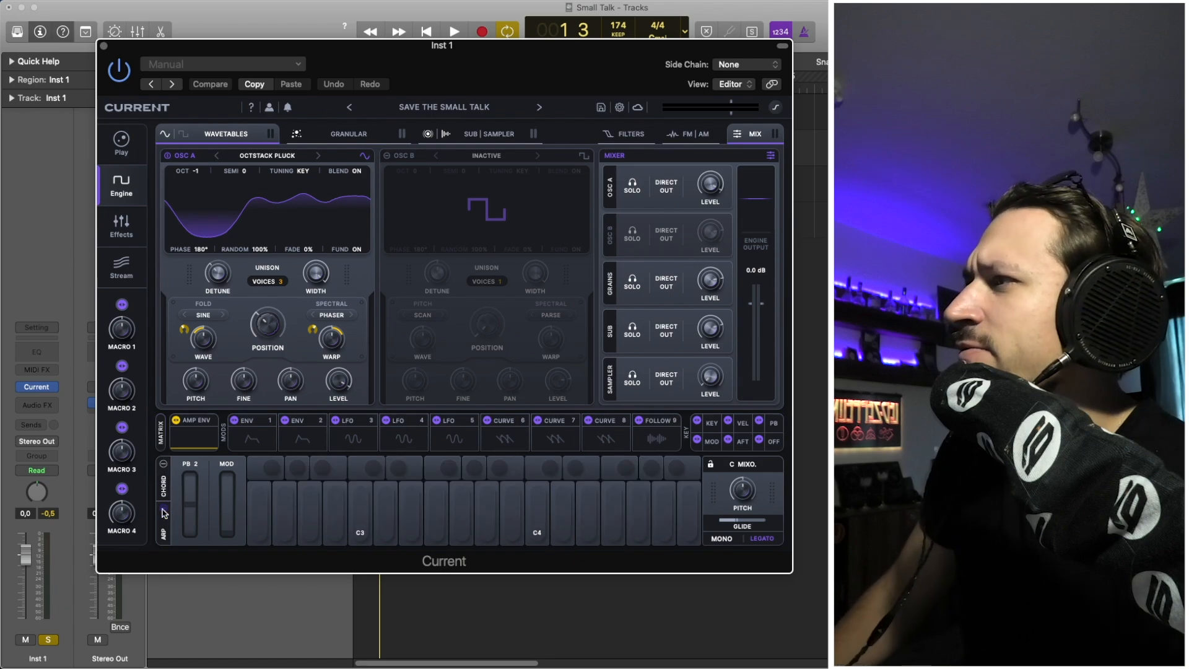
{"action": "key", "text": "space"}
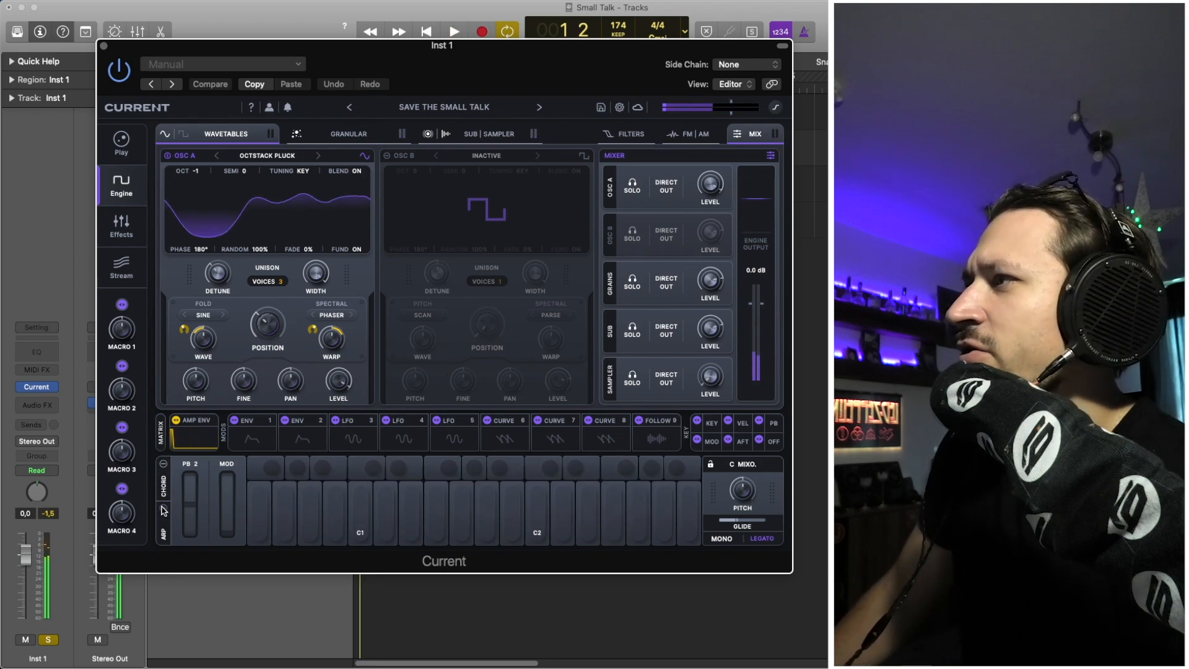
{"action": "left_click", "coordinate": [164, 509]}
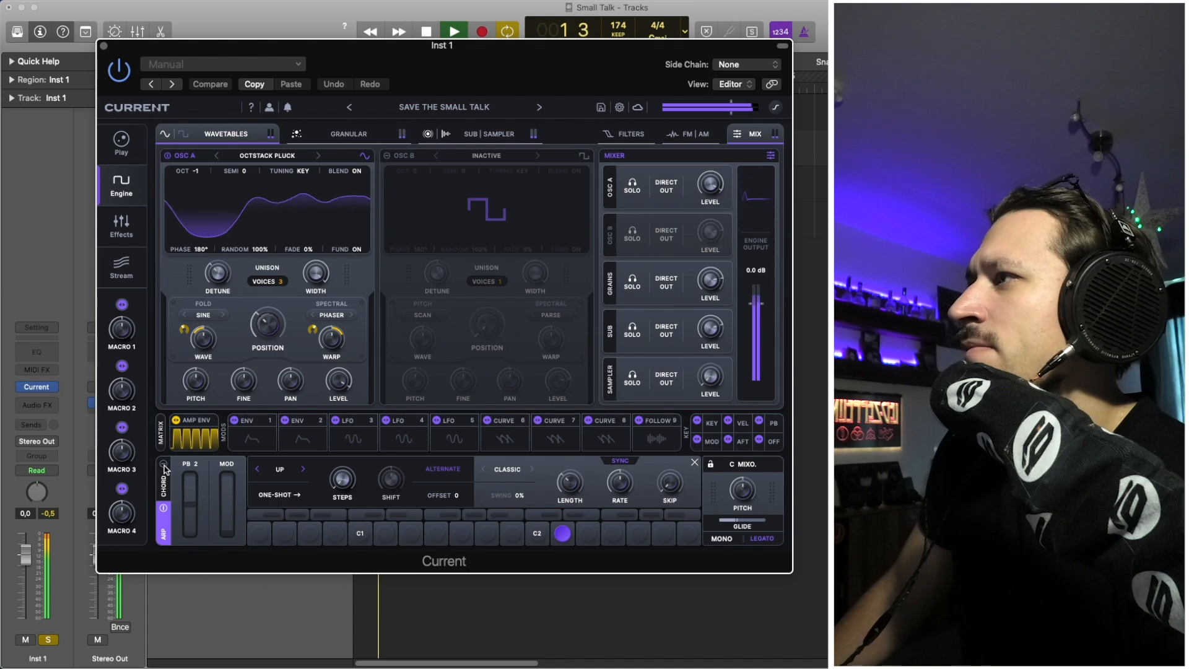
{"action": "key", "text": "space"}
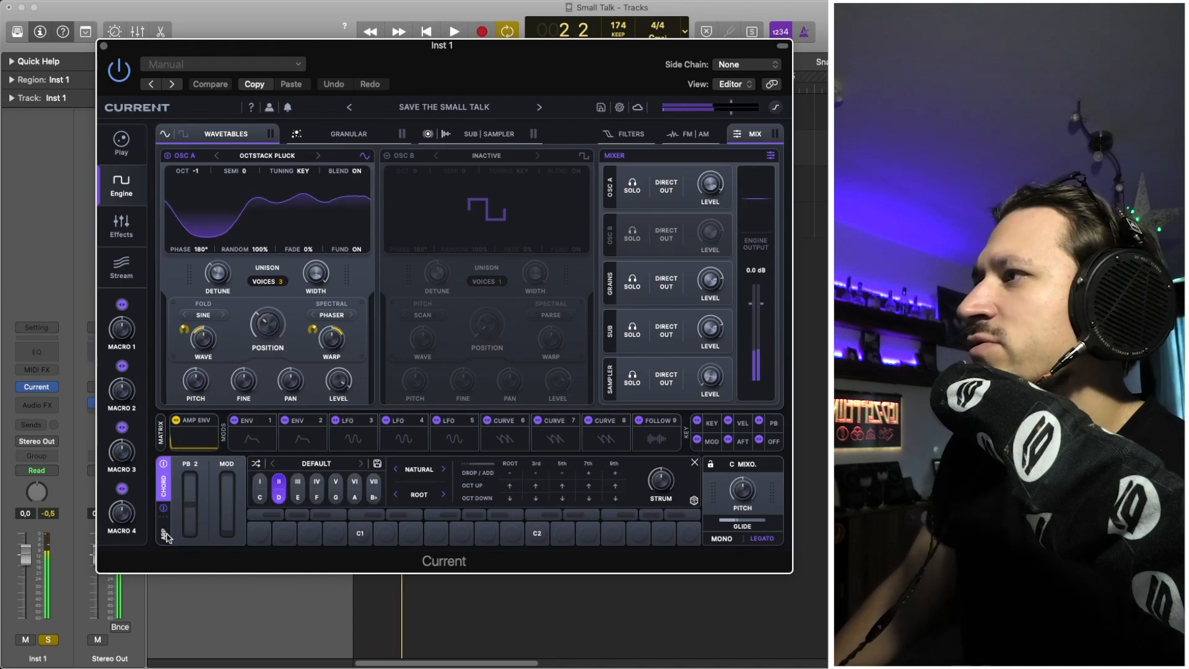
{"action": "left_click", "coordinate": [164, 493]}
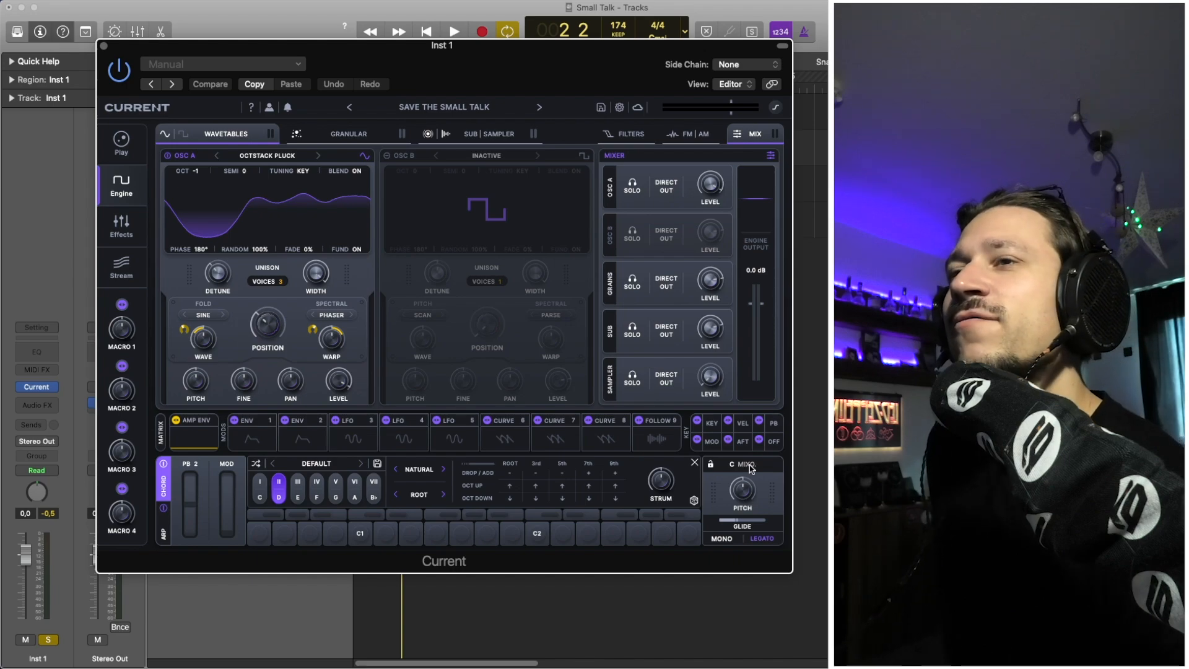
- View the synth's list of available scales and play the loop in the Mixolydian scale
{"action": "left_click", "coordinate": [749, 466]}
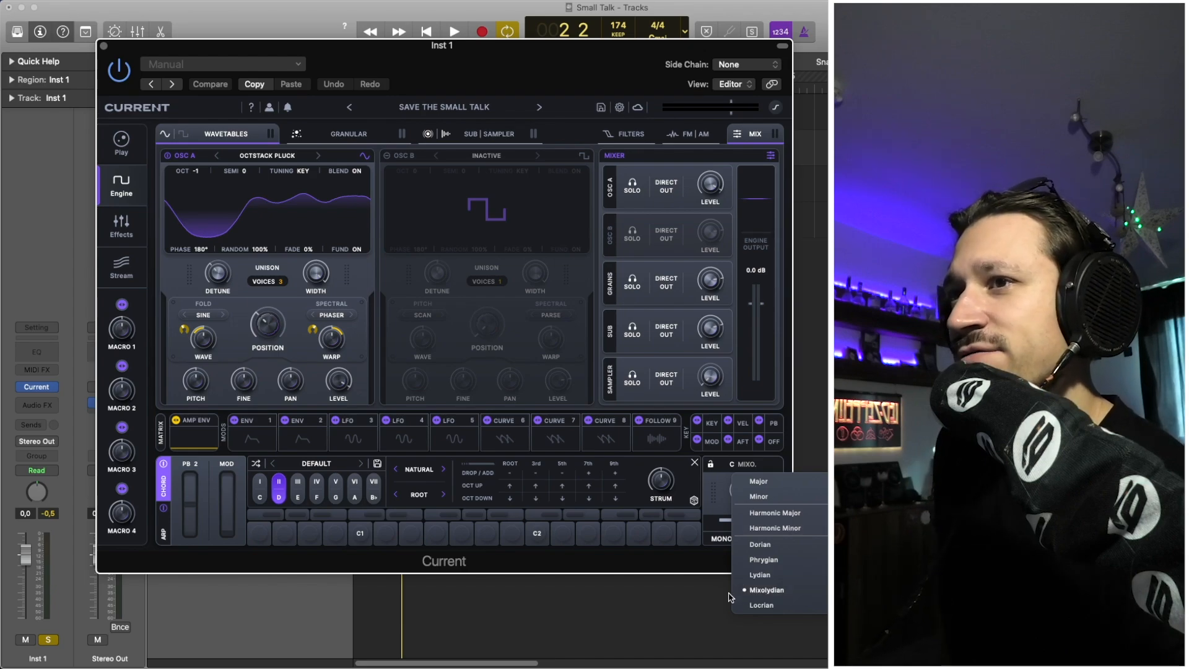
{"action": "left_click", "coordinate": [693, 582]}
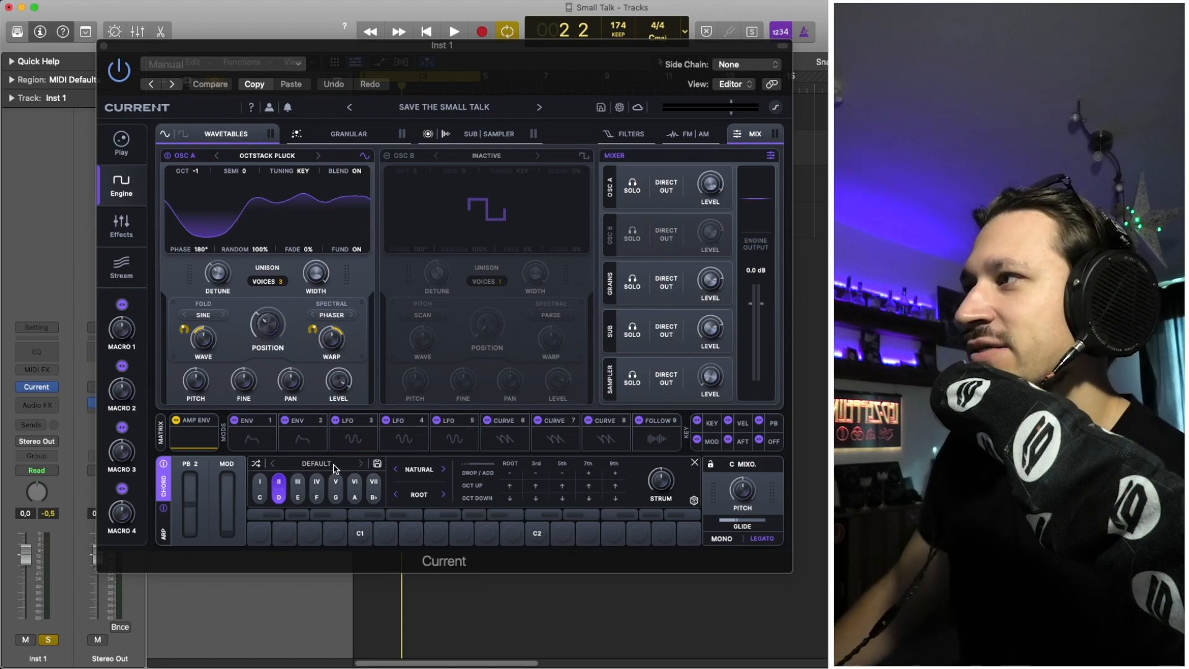
{"action": "key", "text": "space"}
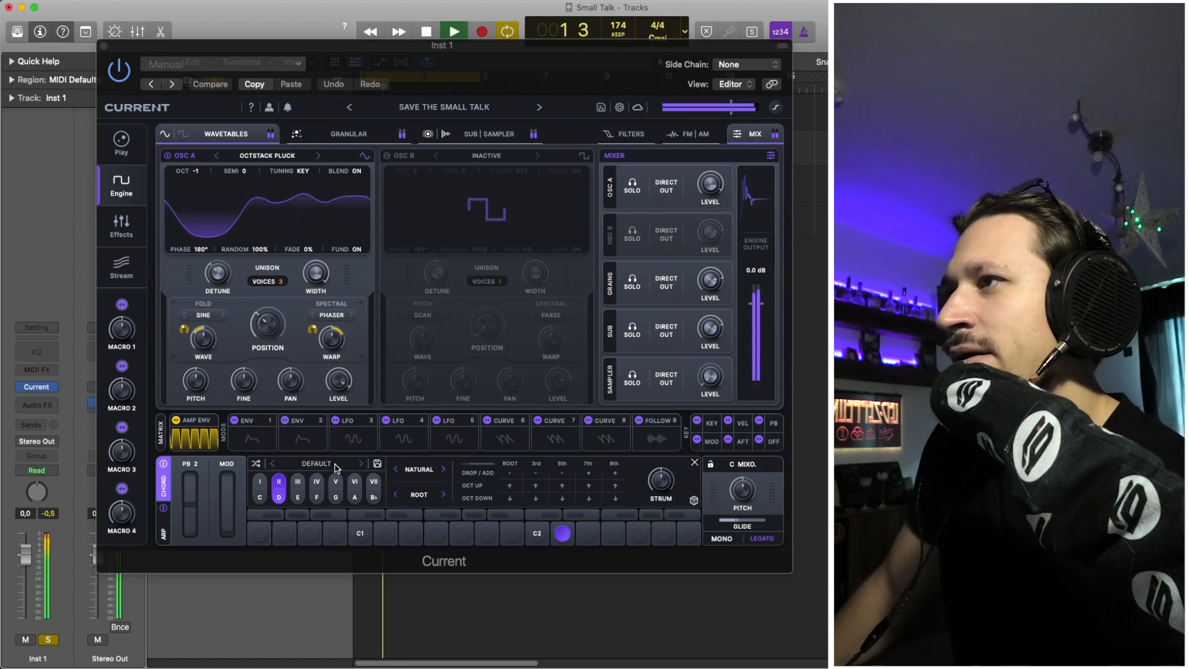
{"action": "key", "text": "space"}
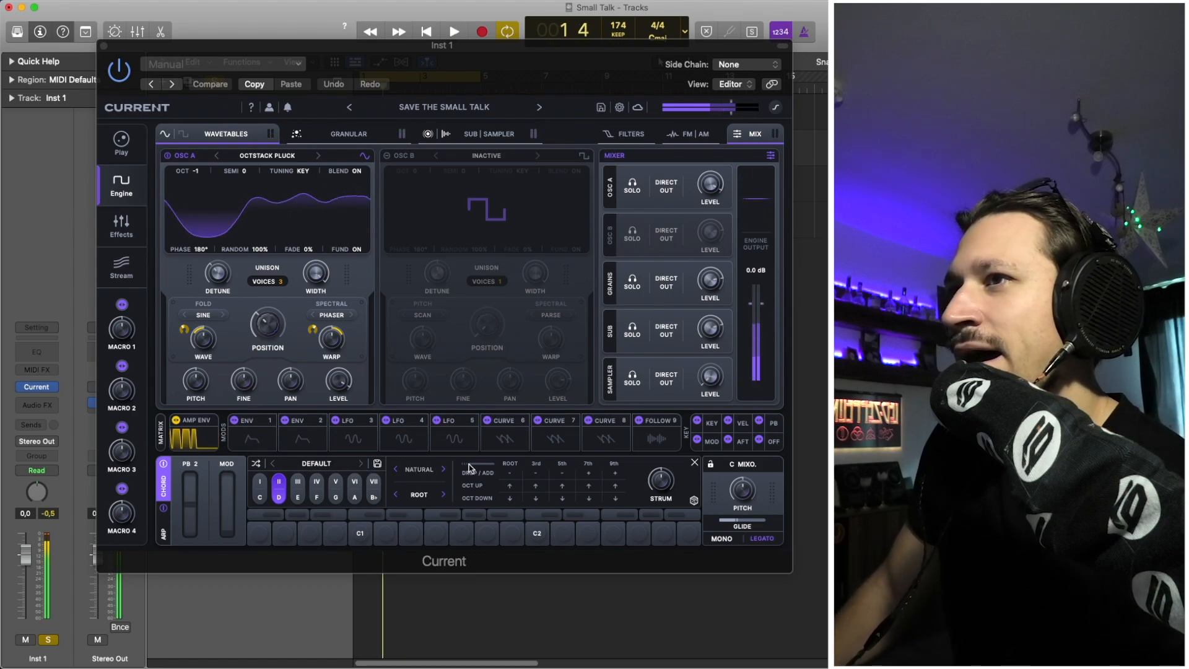
- Set the synth's scale to Minor and play the loop
{"action": "left_click", "coordinate": [750, 470]}
{"action": "left_click", "coordinate": [773, 488]}
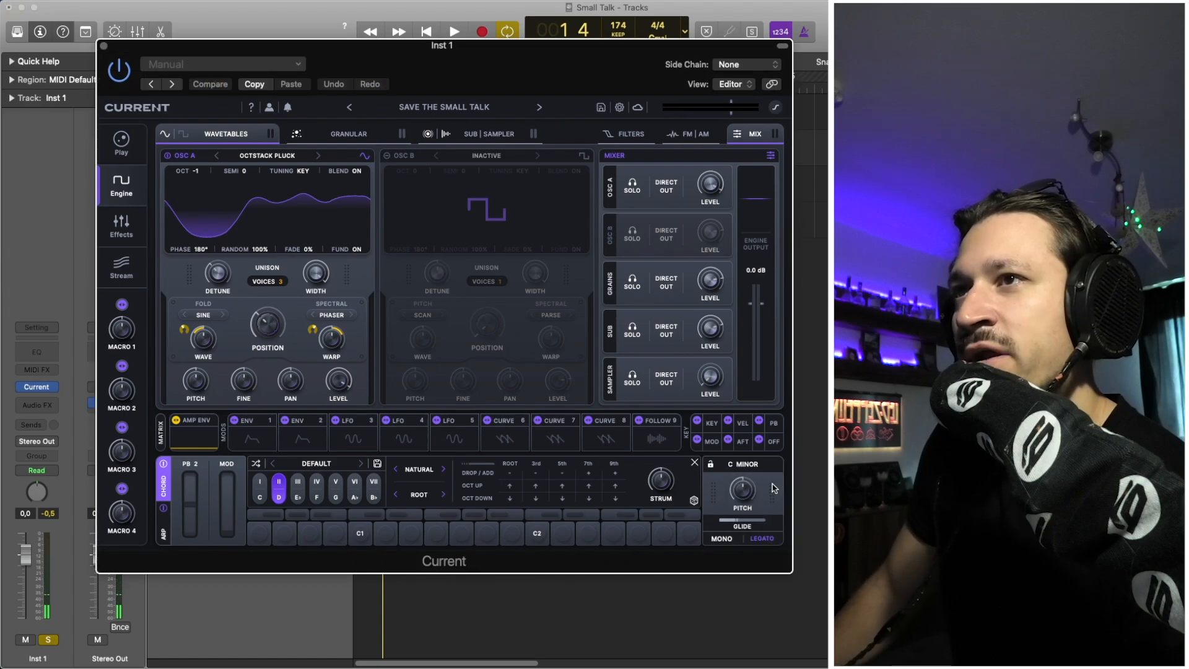
{"action": "key", "text": "space"}
- Audition the loop in the Major scale and return the scale to Mixolydian
{"action": "left_click", "coordinate": [749, 464]}
{"action": "left_click", "coordinate": [766, 481]}
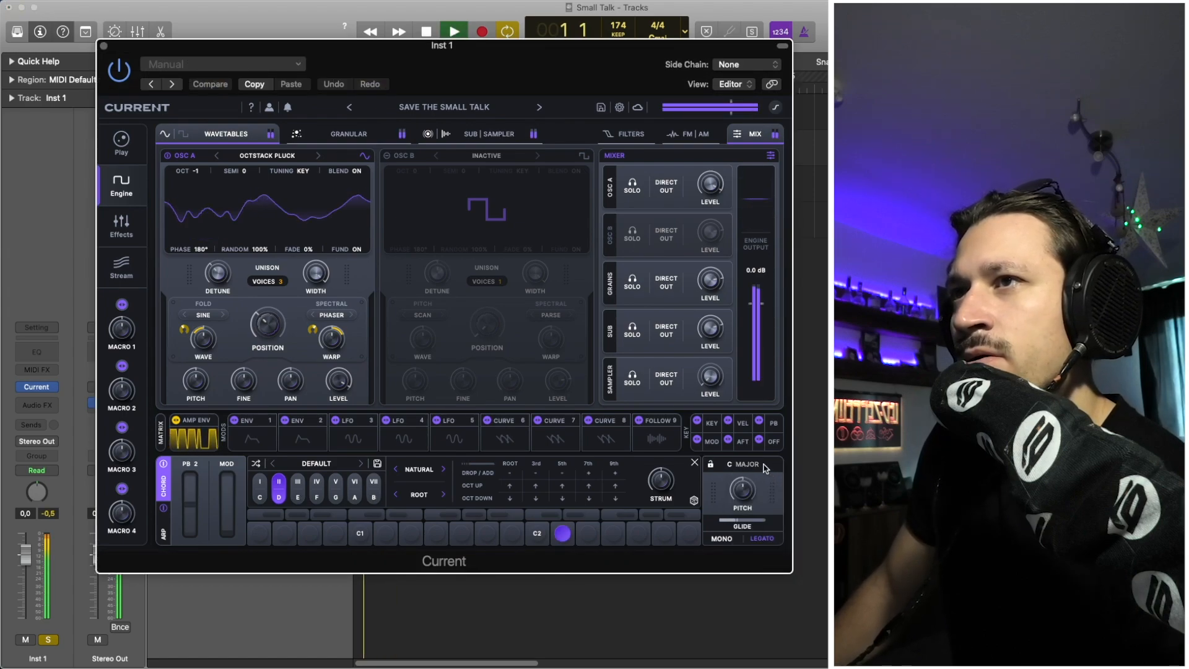
{"action": "key", "text": "space"}
{"action": "left_click", "coordinate": [756, 465]}
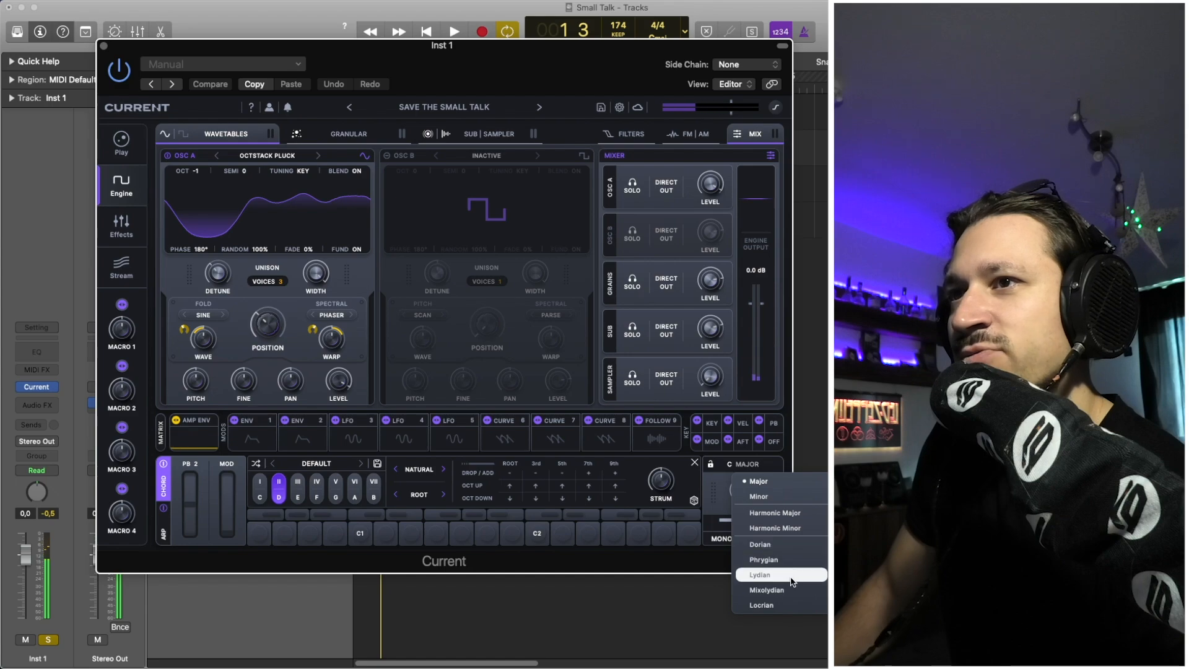
{"action": "left_click", "coordinate": [785, 590]}
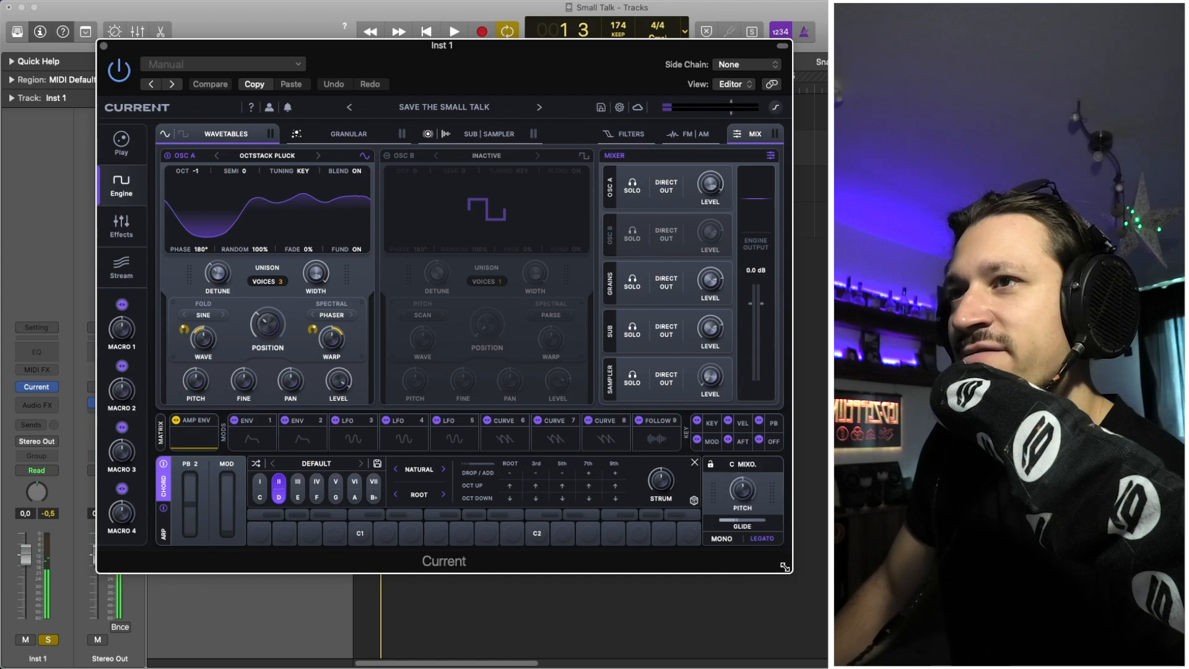
- Browse the chord preset categories and choose the Default chord set in the User category
{"action": "left_click", "coordinate": [325, 464]}
{"action": "mouse_move", "coordinate": [350, 543]}
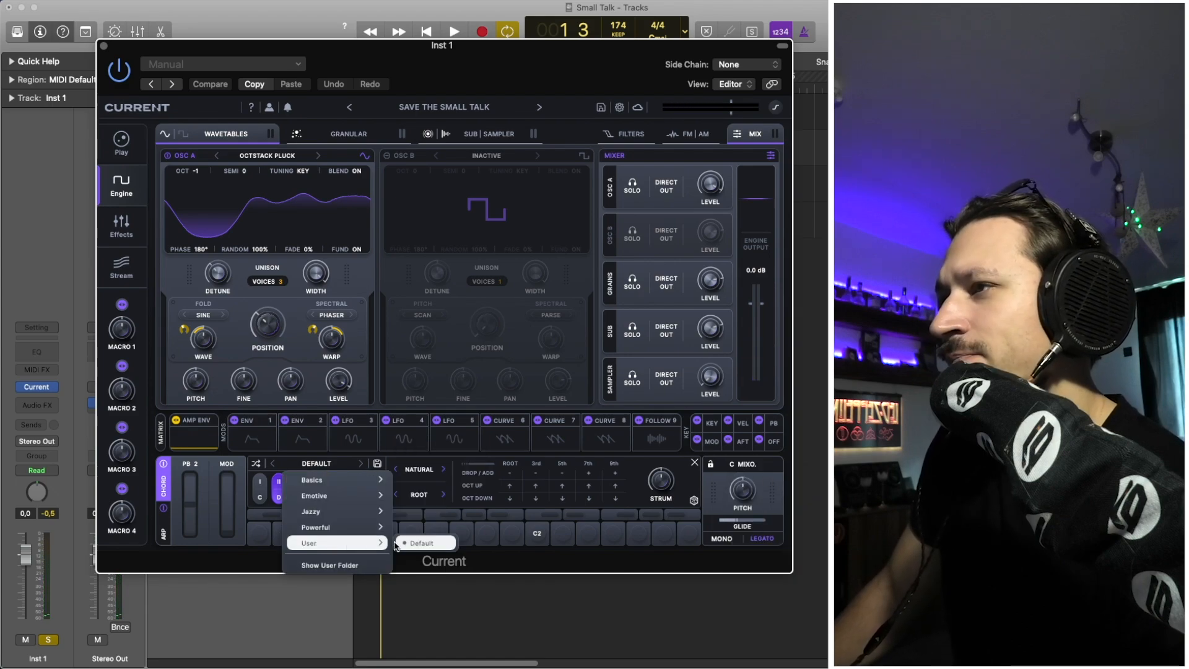
{"action": "left_click", "coordinate": [396, 543]}
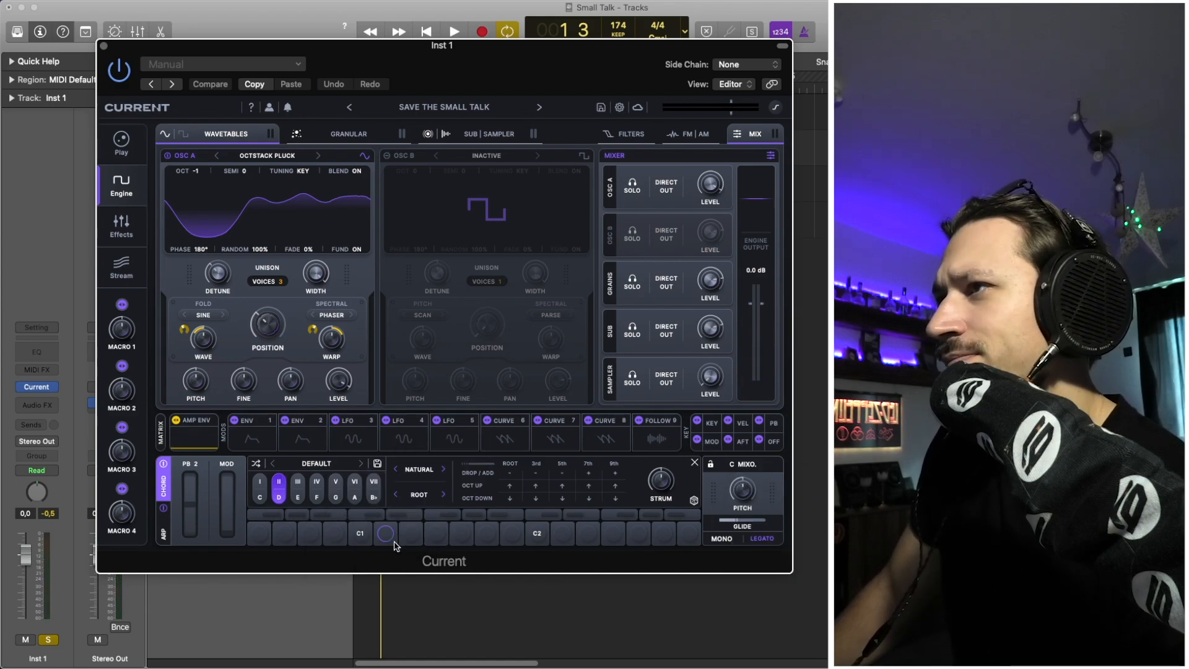
{"action": "left_click", "coordinate": [333, 469]}
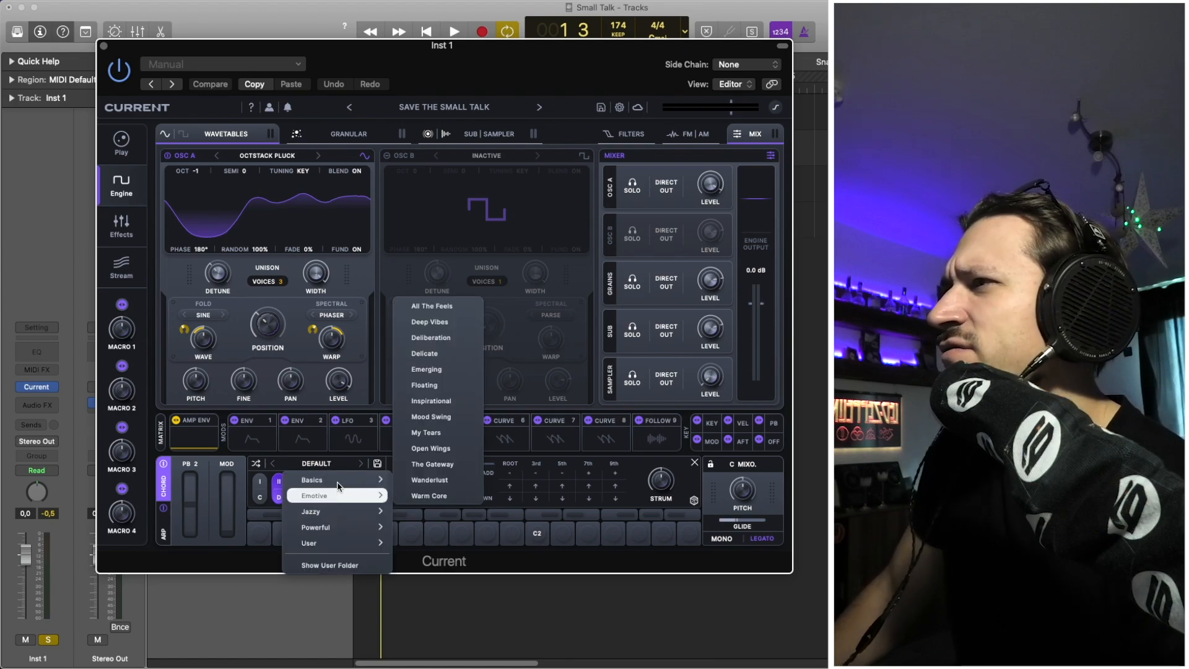
{"action": "mouse_move", "coordinate": [334, 481]}
{"action": "mouse_move", "coordinate": [362, 543]}
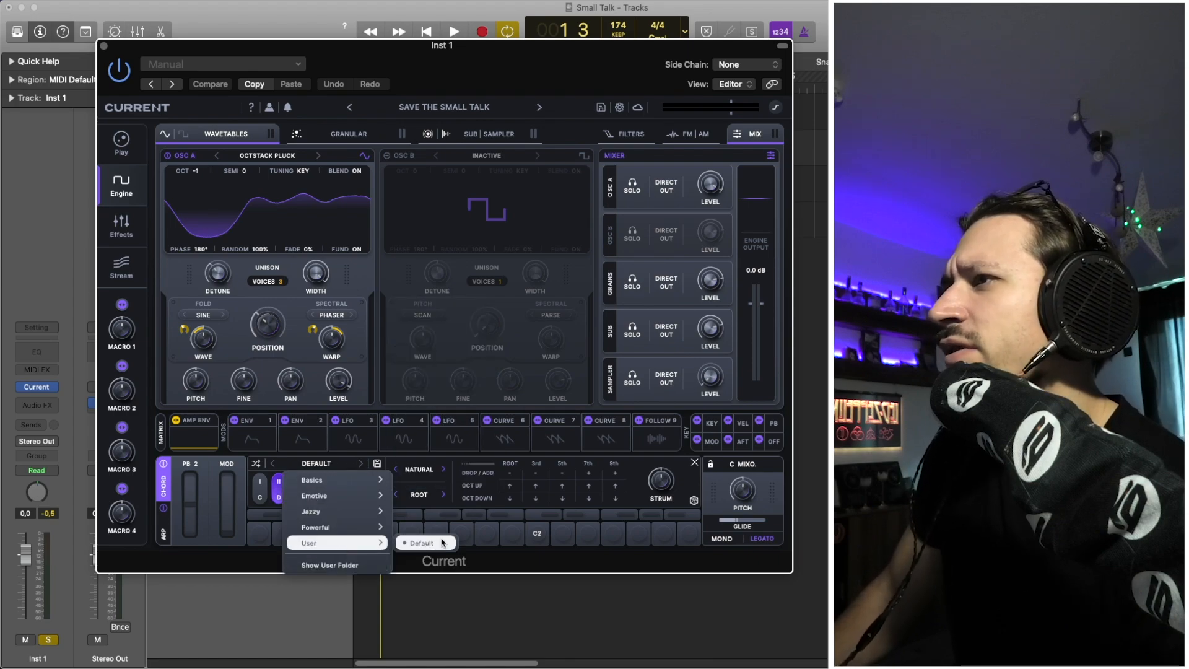
{"action": "left_click", "coordinate": [439, 543]}
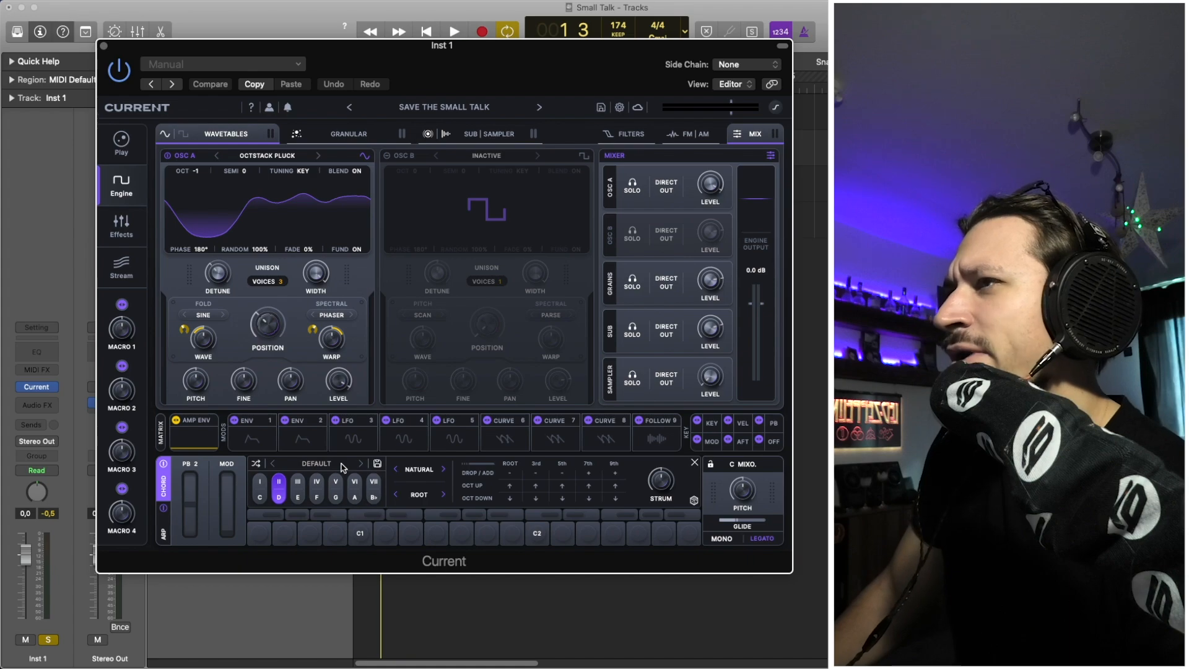
- Play the loop with the Default chord set and display the arpeggiator settings
{"action": "key", "text": "space"}
{"action": "key", "text": "space"}
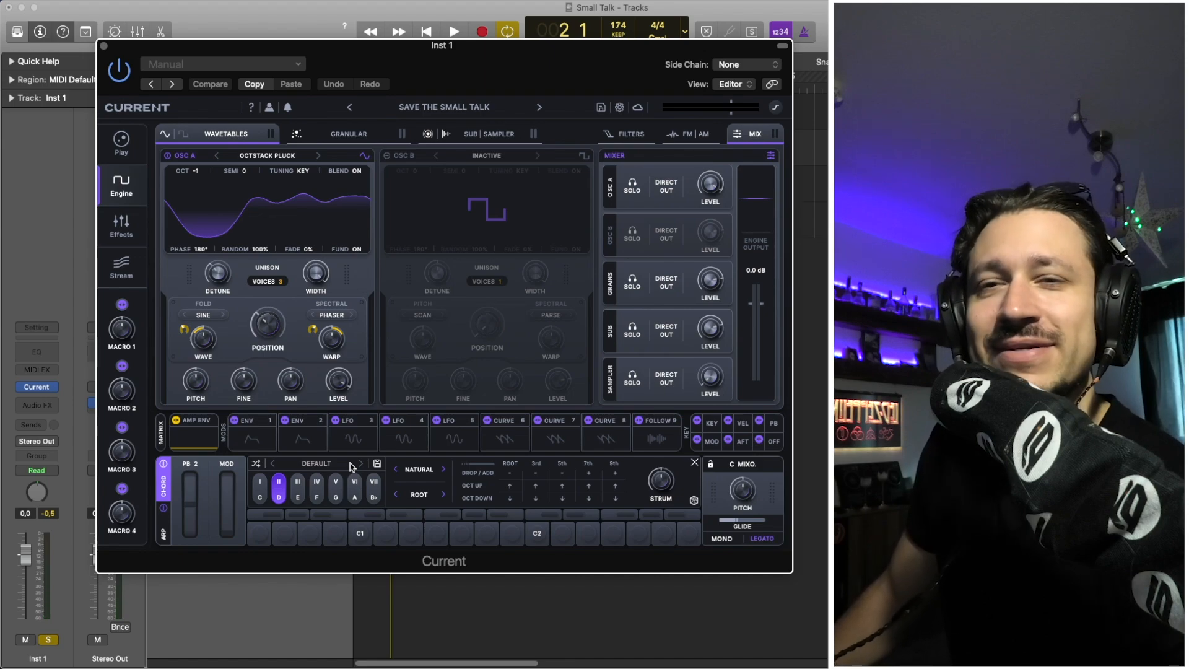
{"action": "key", "text": "space"}
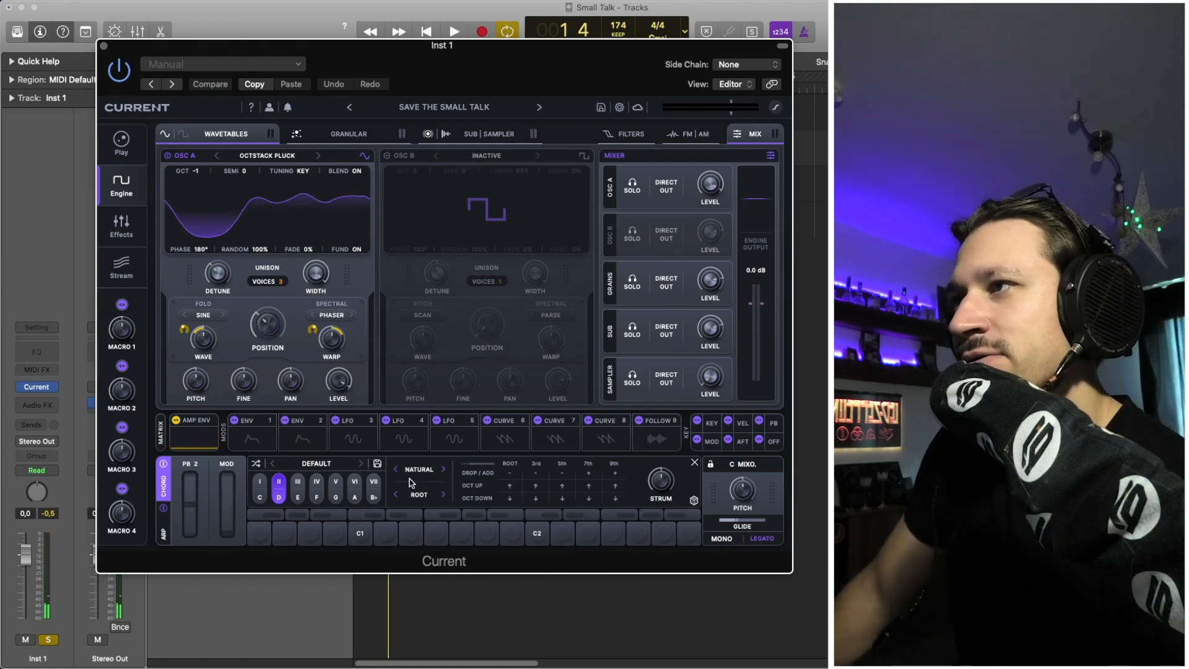
{"action": "key", "text": "space"}
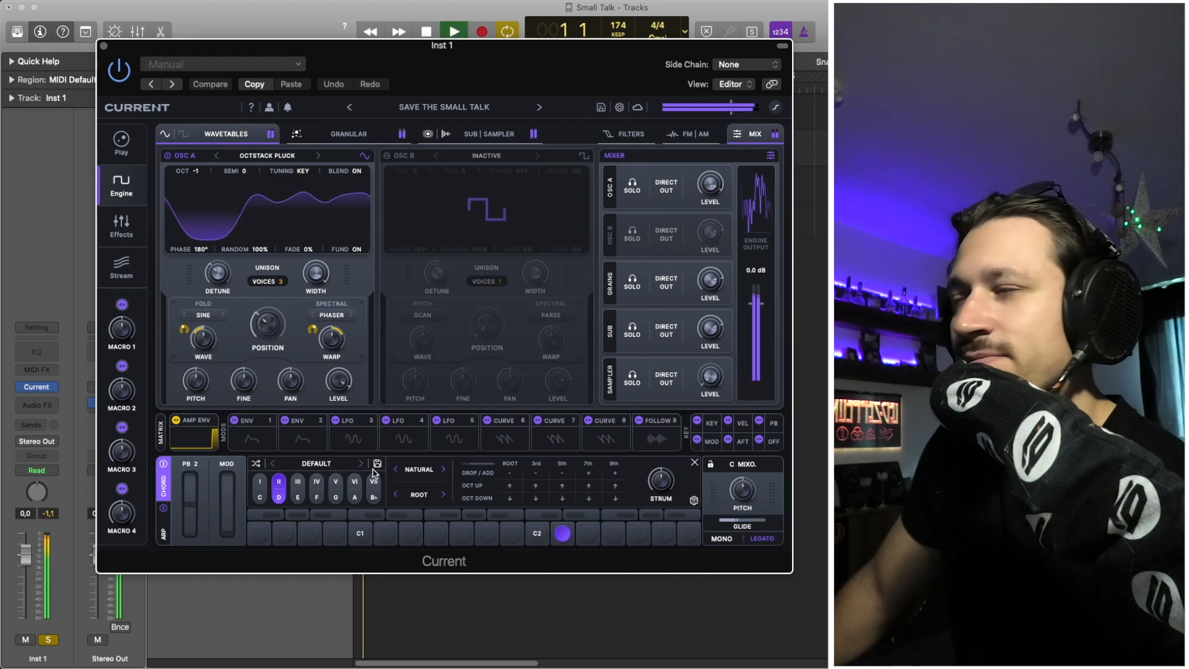
{"action": "key", "text": "space"}
{"action": "left_click", "coordinate": [163, 533]}
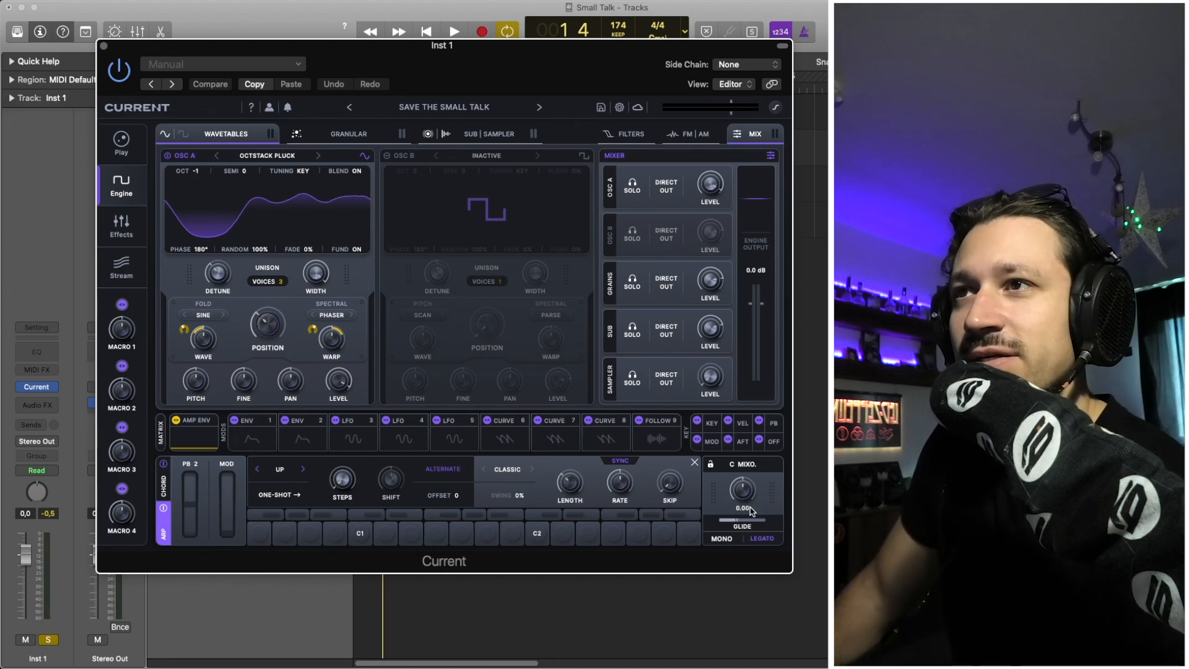
- Play the loop with the arpeggiator settings shown and return to the chord settings
{"action": "key", "text": "space"}
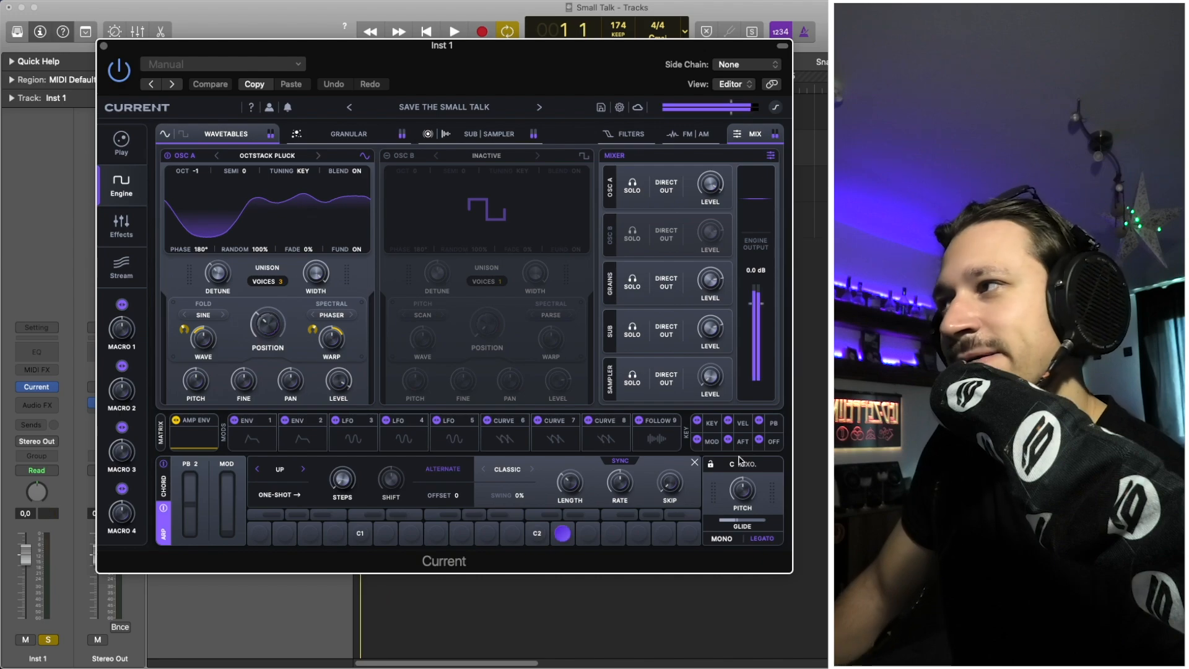
{"action": "key", "text": "space"}
{"action": "left_click", "coordinate": [167, 487]}
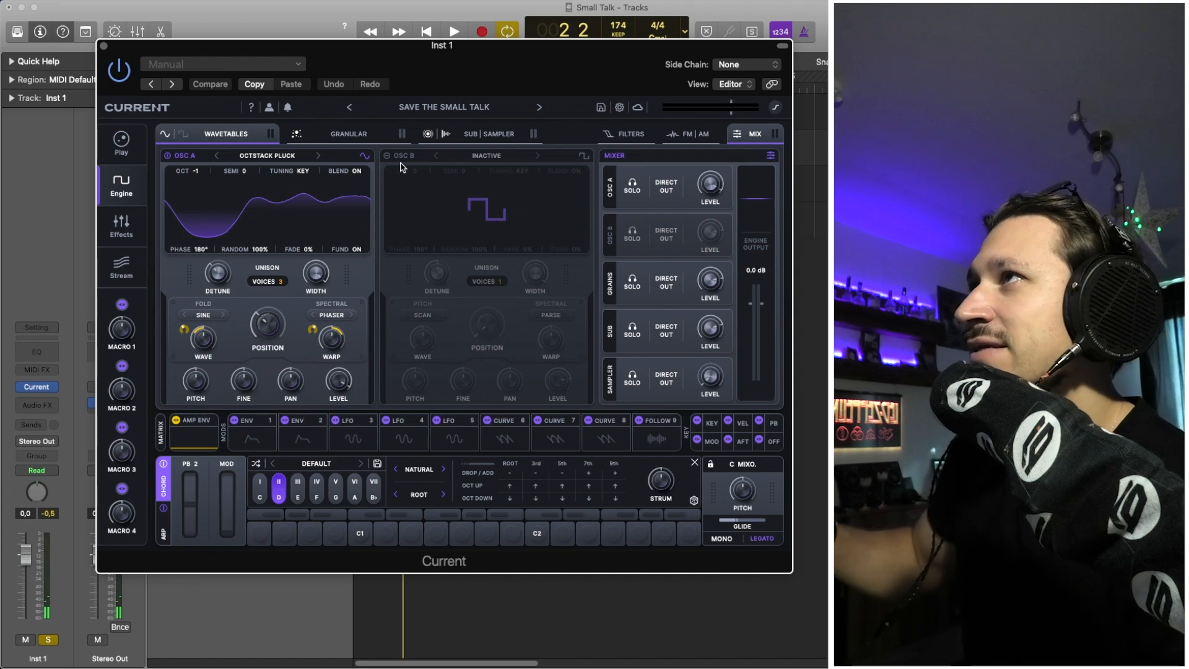
- Switch off the granular, sub and sampler engines, leaving only oscillator A active, and return to the wavetable oscillators
{"action": "left_click", "coordinate": [470, 134]}
{"action": "left_click", "coordinate": [299, 135]}
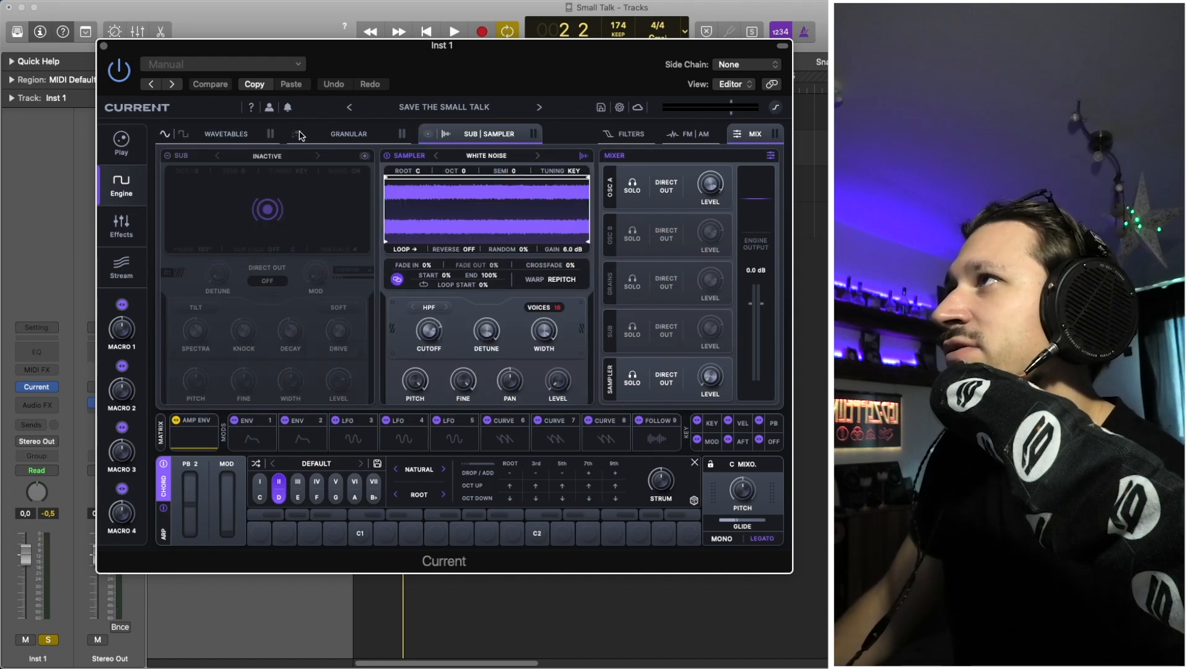
{"action": "left_click", "coordinate": [330, 135]}
{"action": "left_click", "coordinate": [446, 134]}
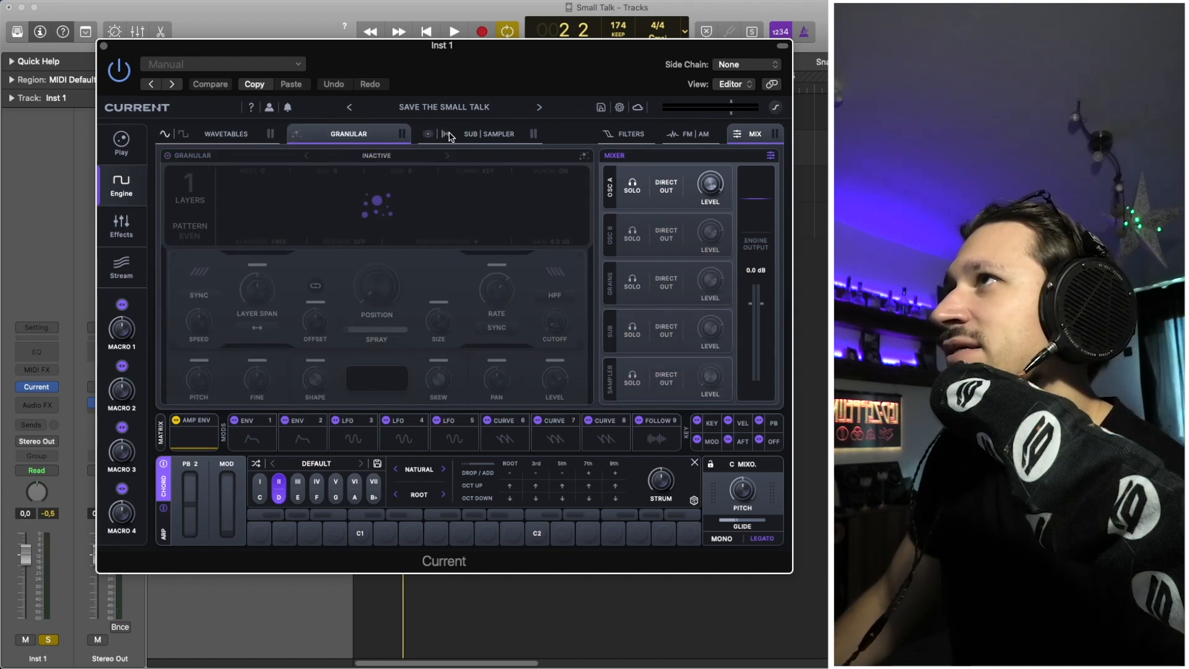
{"action": "left_click", "coordinate": [452, 133]}
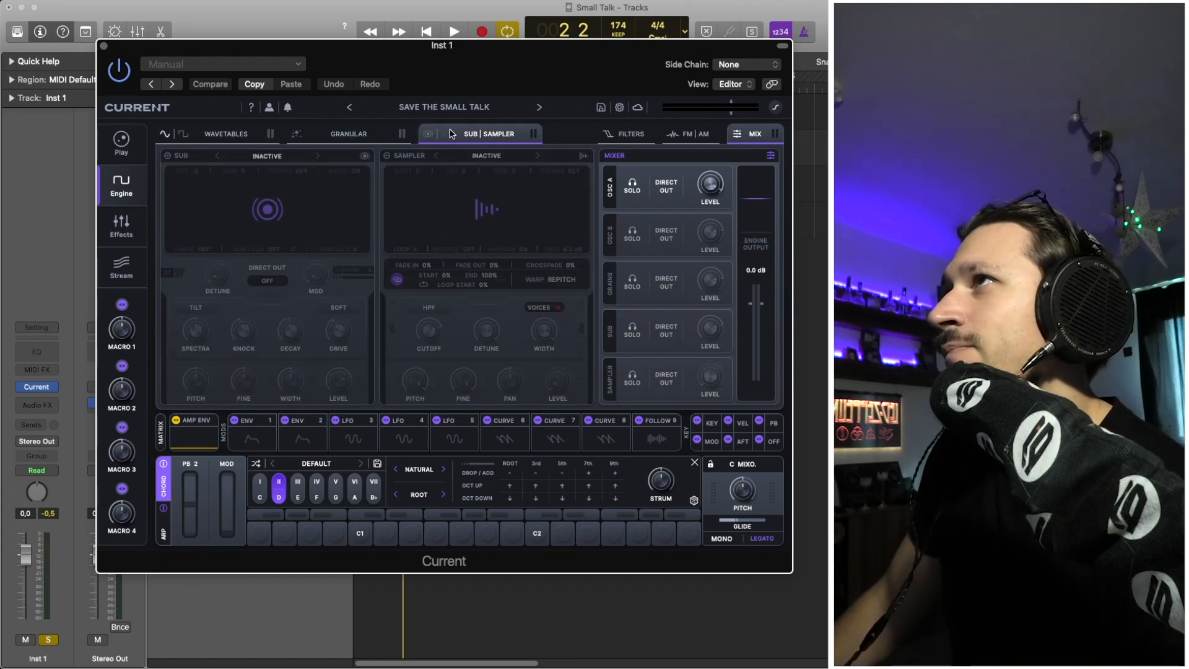
{"action": "left_click", "coordinate": [234, 133]}
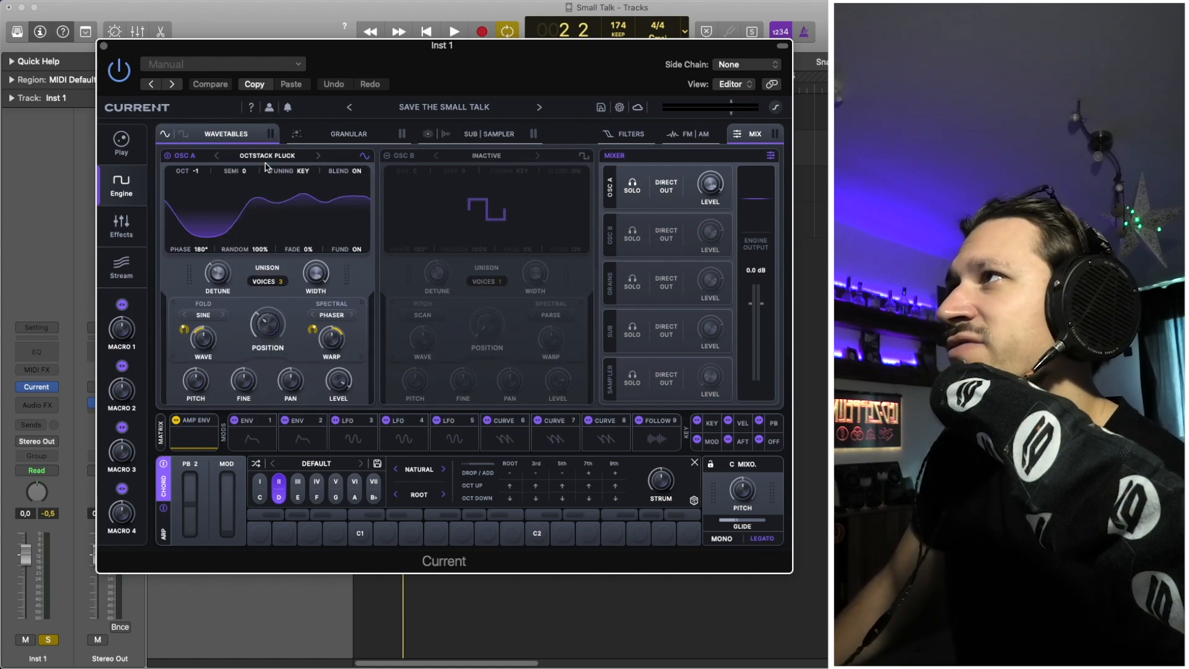
- Play the loop with only oscillator A and display the arpeggiator settings
{"action": "key", "text": "space"}
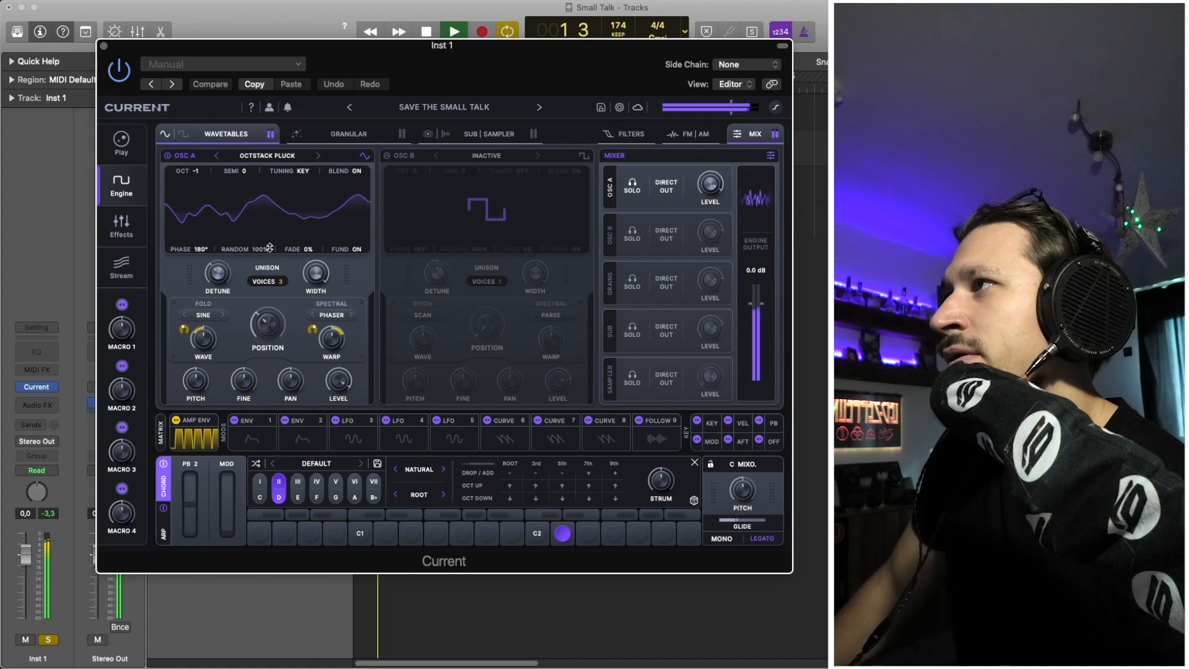
{"action": "key", "text": "space"}
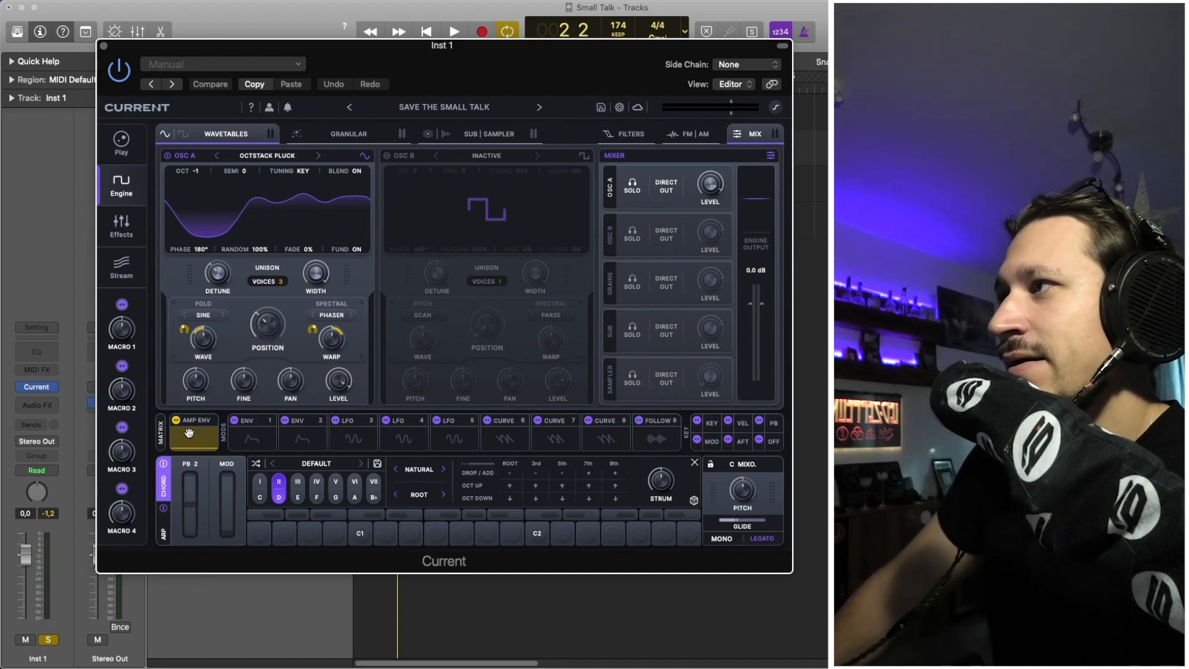
{"action": "left_click", "coordinate": [166, 525]}
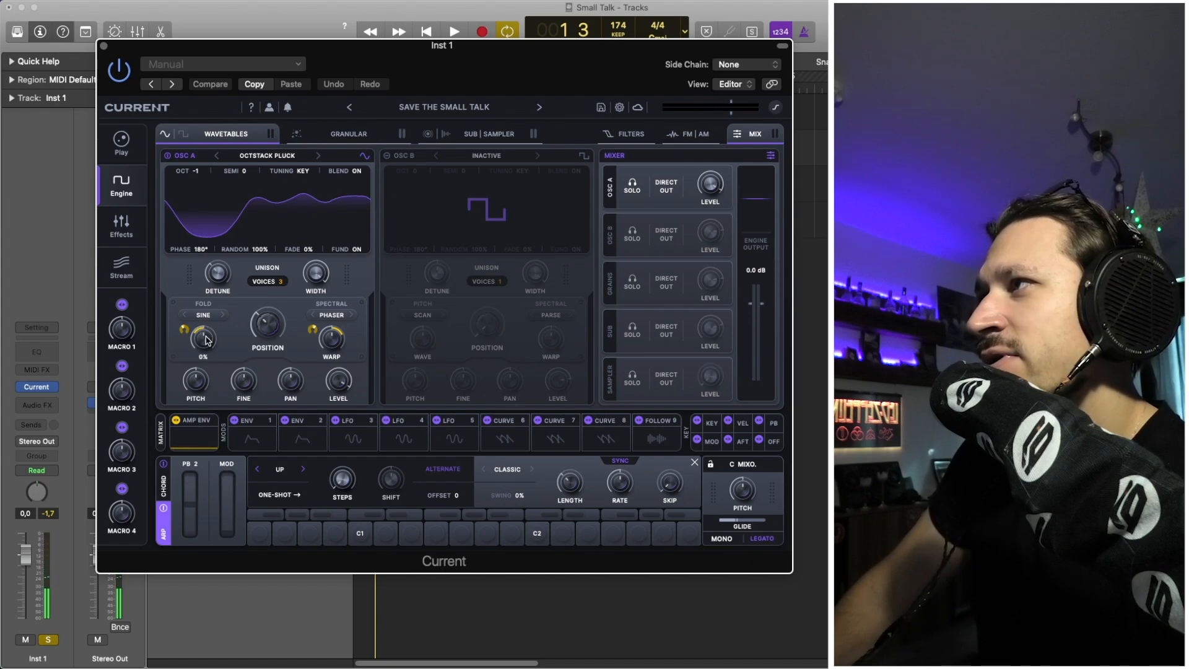
- Audition the loop while trying out oscillator A's wavetable position
{"action": "key", "text": "space"}
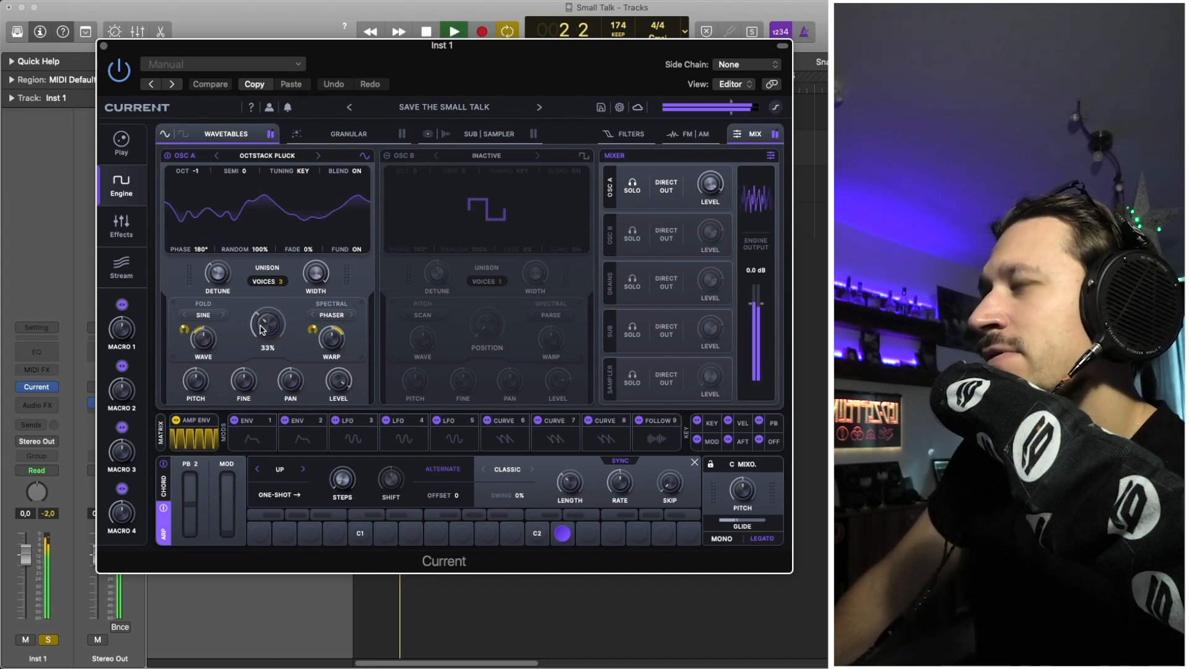
{"action": "key", "text": "space"}
{"action": "mouse_move", "coordinate": [261, 326]}
{"action": "left_mouse_down"}
{"action": "mouse_move", "coordinate": [277, 282]}
{"action": "mouse_move", "coordinate": [269, 353]}
{"action": "mouse_move", "coordinate": [277, 321]}
{"action": "mouse_move", "coordinate": [273, 332]}
{"action": "left_mouse_up"}
{"action": "key", "text": "space"}
{"action": "key", "text": "space"}
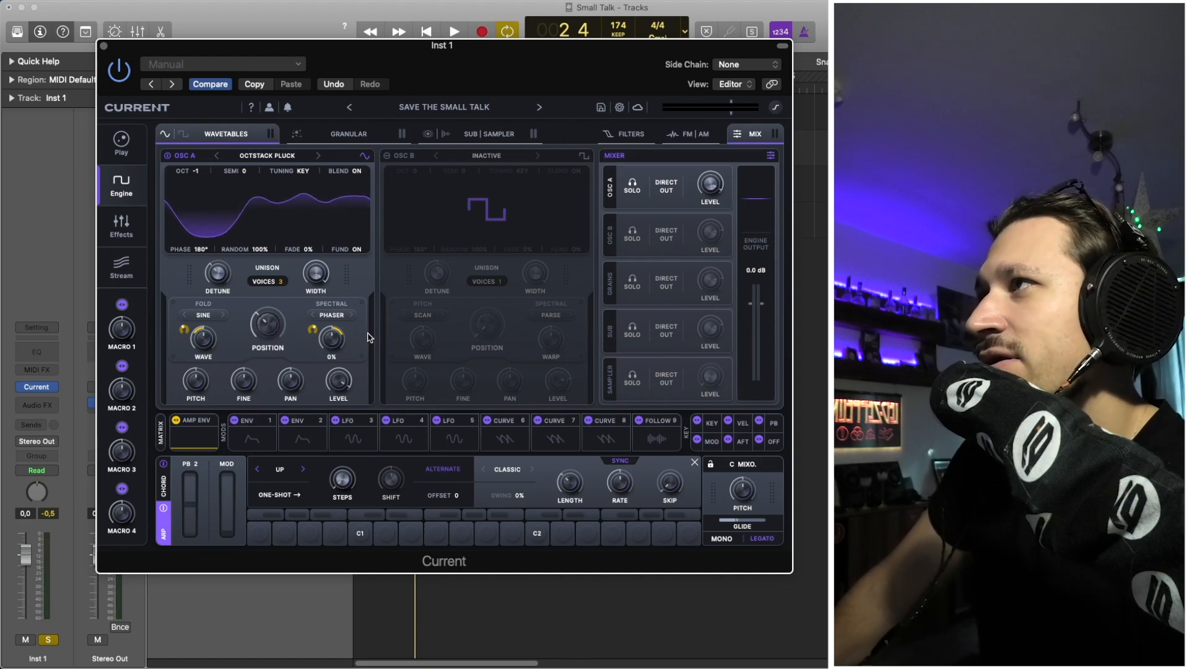
- Audition the loop with oscillator A's fundamental switched off and turn the fundamental back on
{"action": "left_click", "coordinate": [334, 248]}
{"action": "key", "text": "space"}
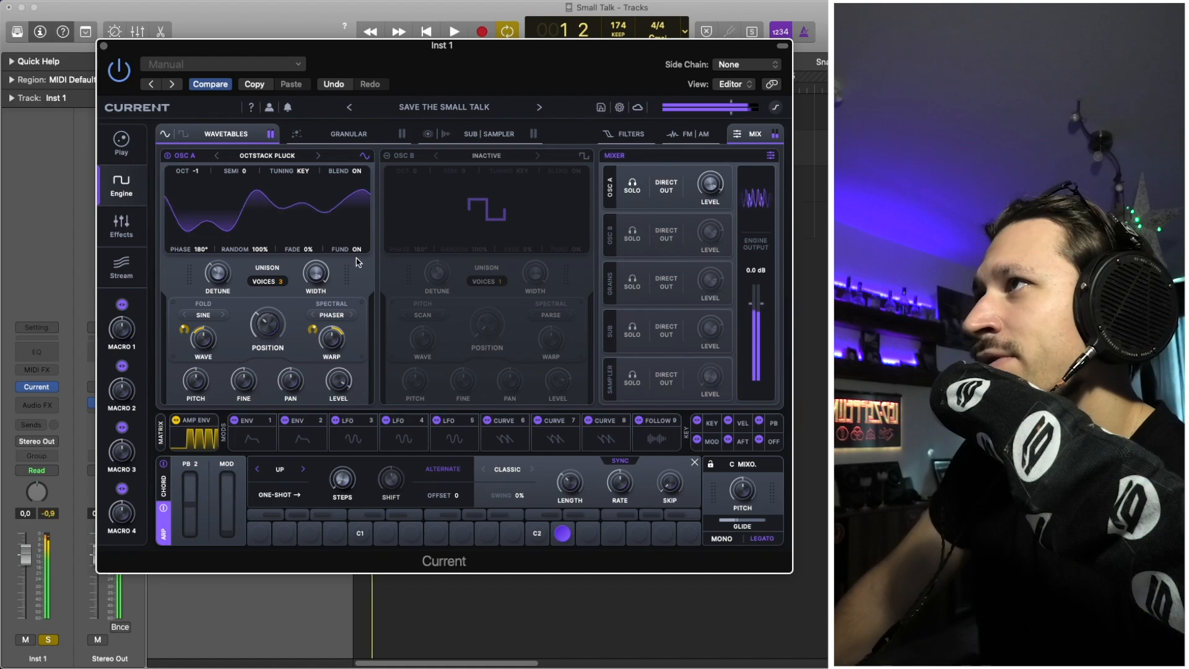
{"action": "key", "text": "space"}
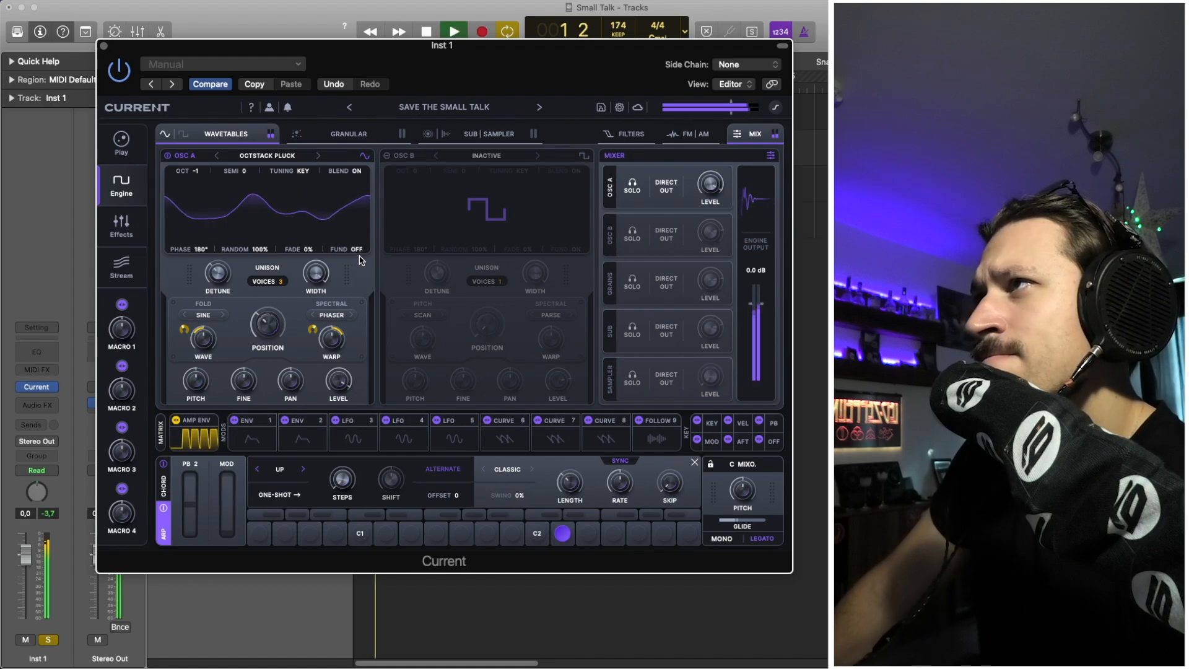
{"action": "left_click", "coordinate": [359, 250]}
{"action": "key", "text": "space"}
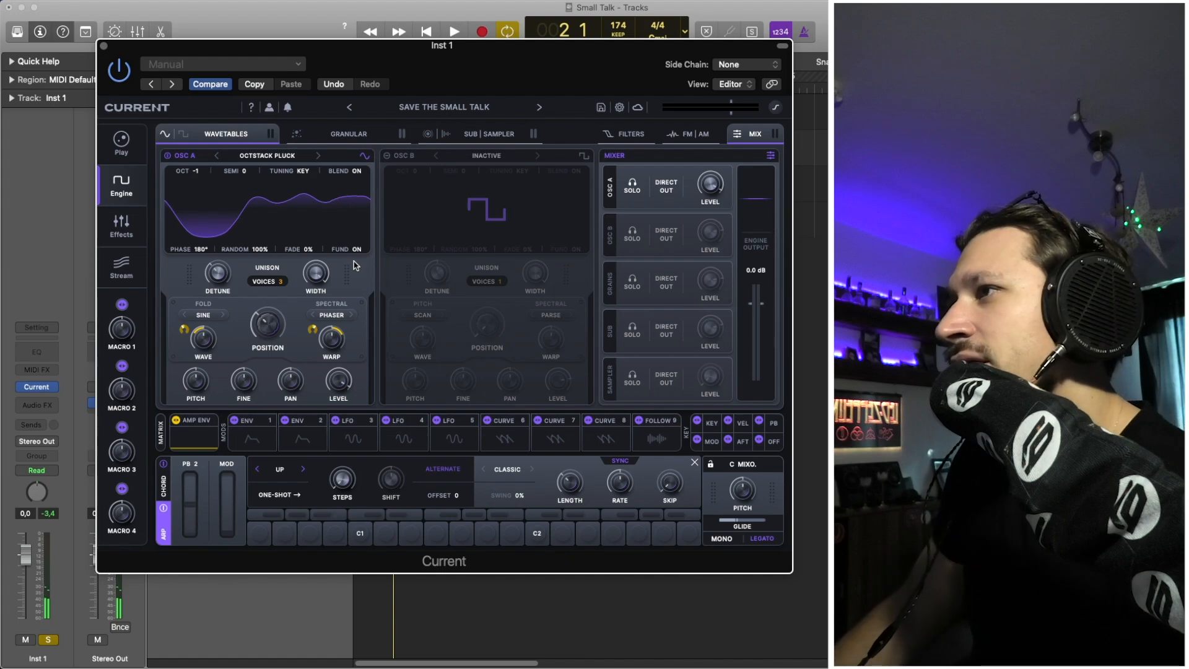
- Display the FM/AM modulation settings and listen to the loop with oscillator A alone
{"action": "key", "text": "space"}
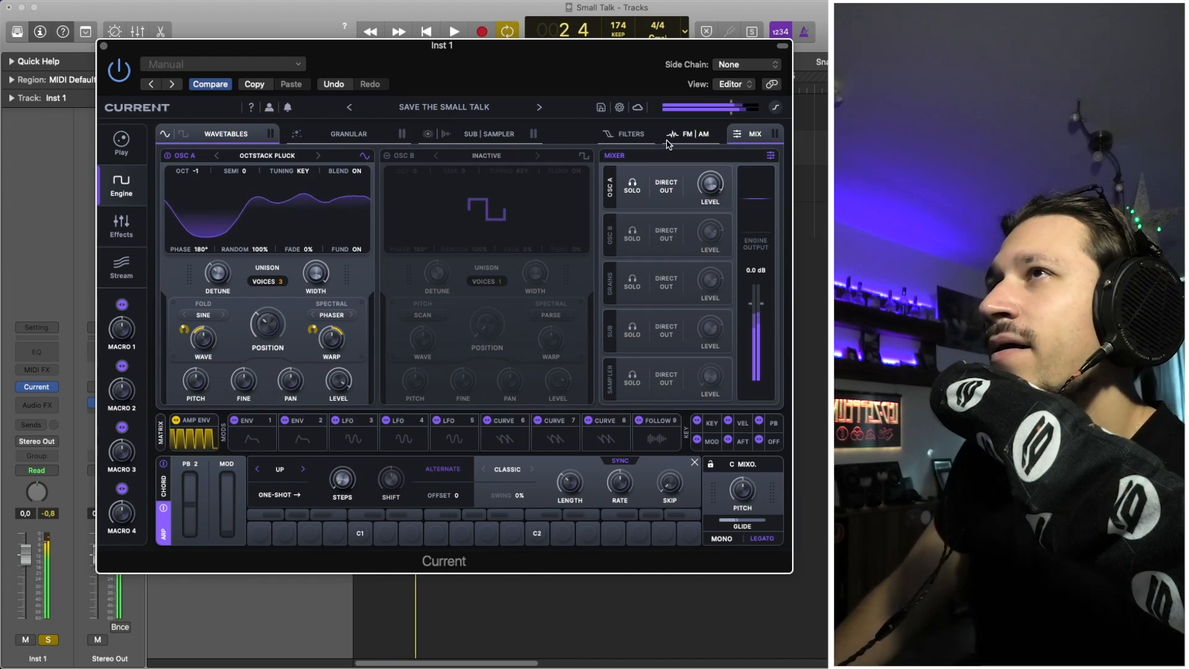
{"action": "key", "text": "space"}
{"action": "left_click", "coordinate": [690, 134]}
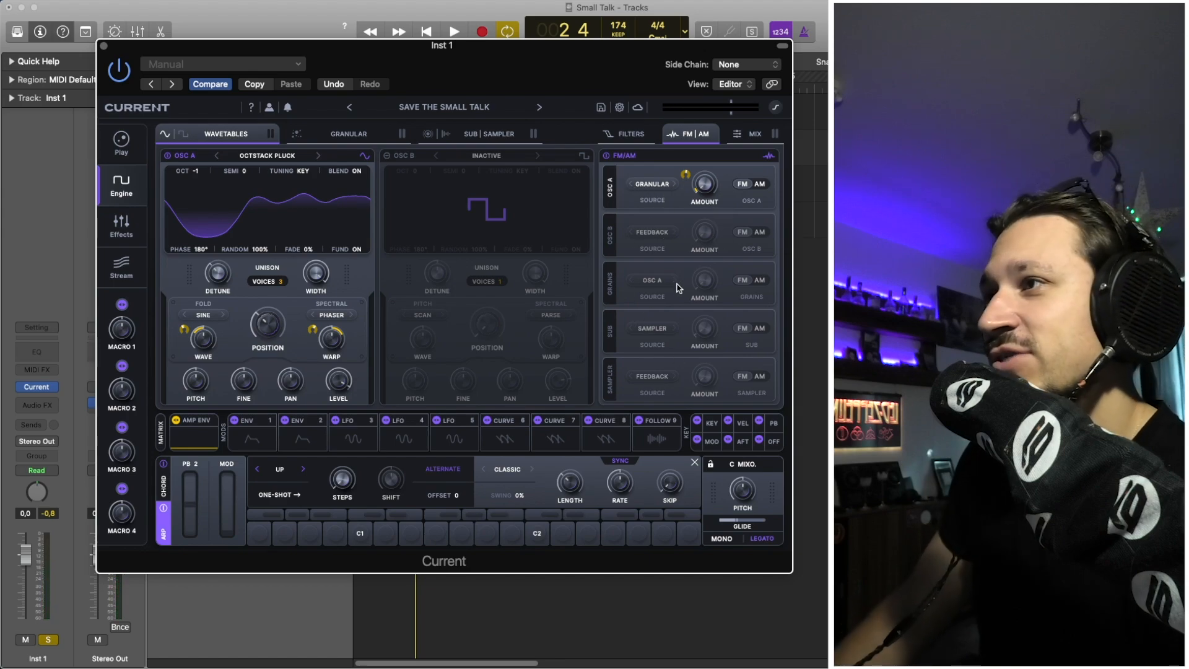
{"action": "key", "text": "space"}
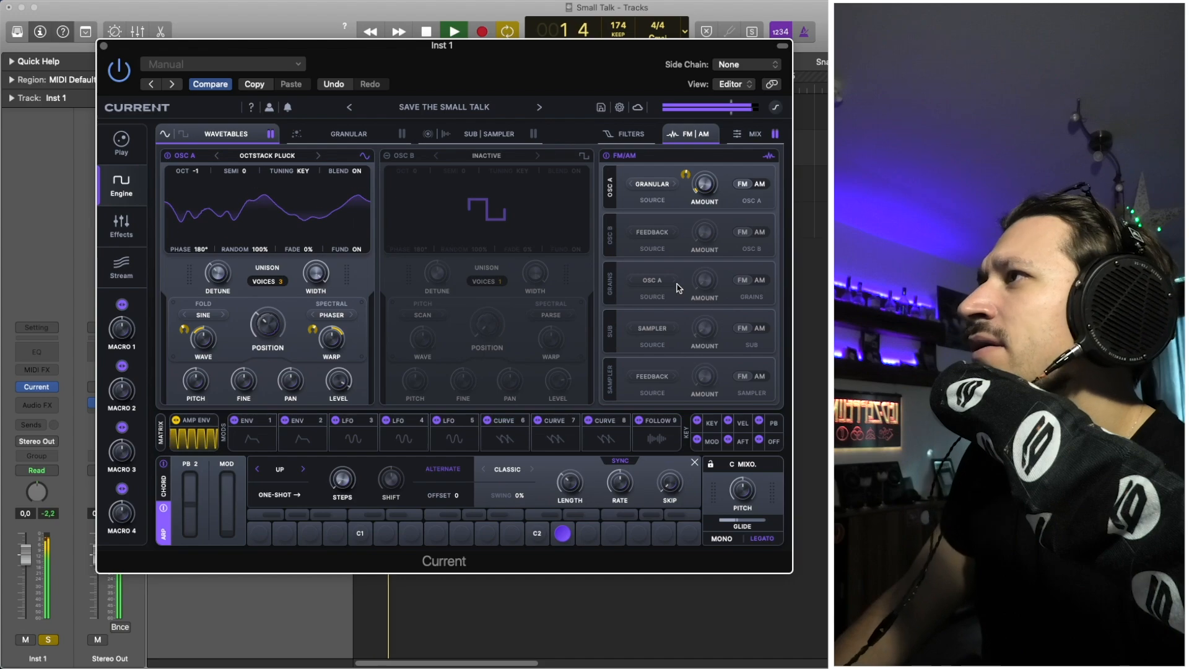
{"action": "key", "text": "space"}
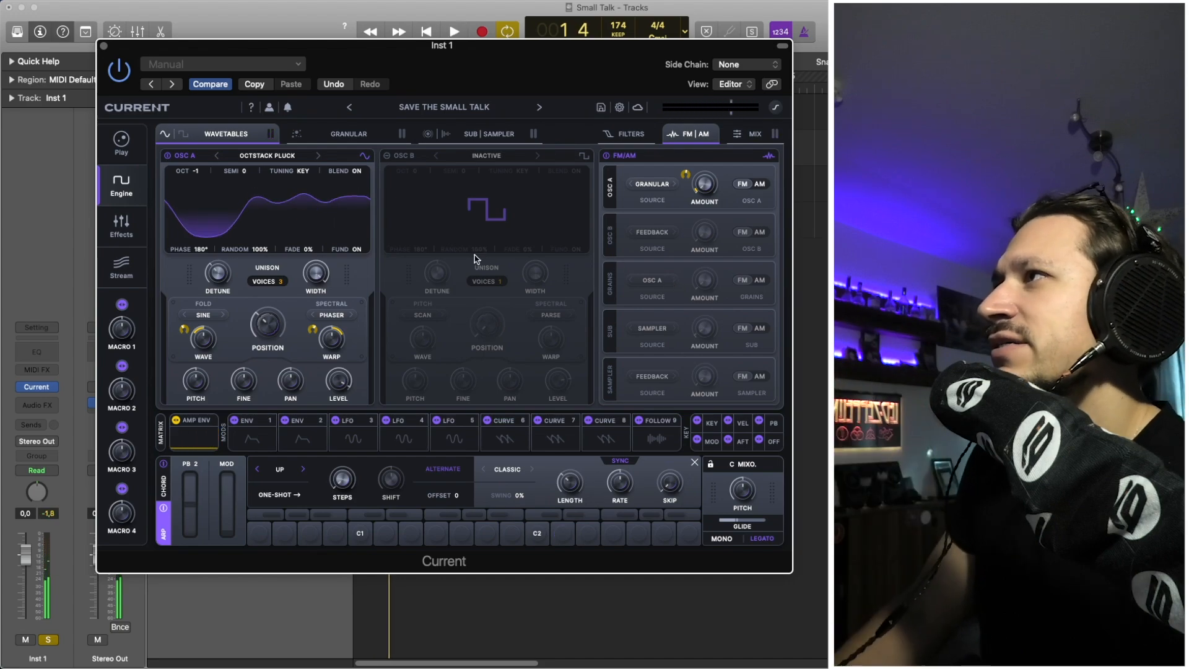
{"action": "key", "text": "space"}
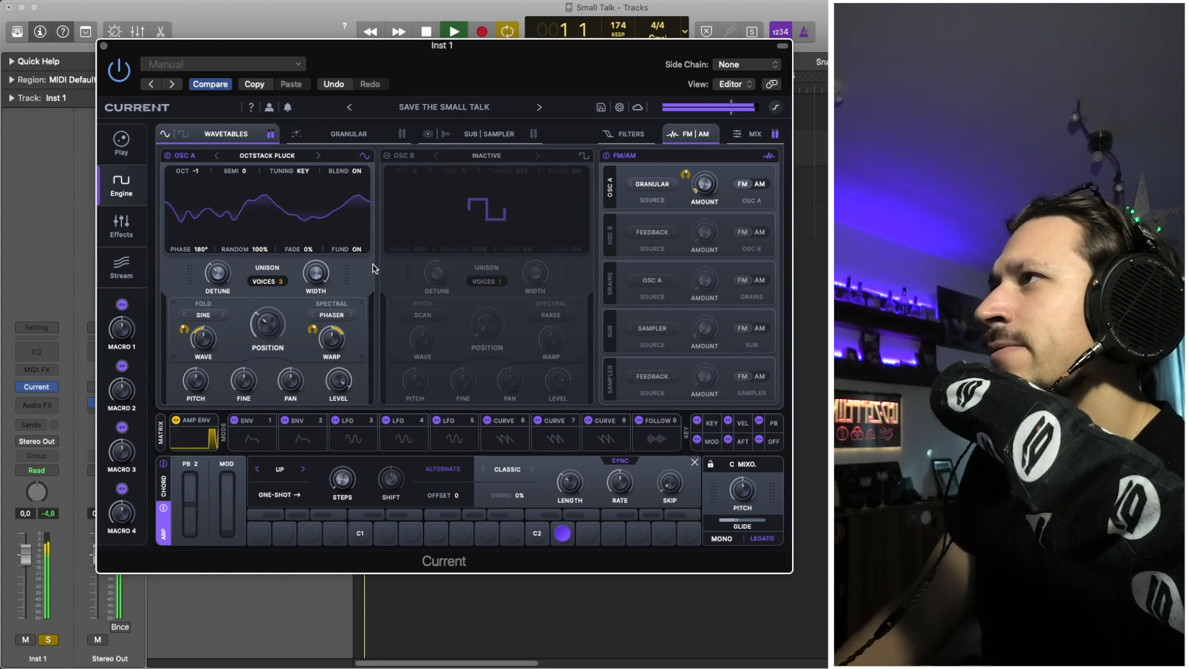
{"action": "key", "text": "space"}
- Examine the Inst 1 region's MIDI note in the Piano Roll during playback and return to the synth window
{"action": "left_click", "coordinate": [104, 46]}
{"action": "left_click", "coordinate": [421, 159]}
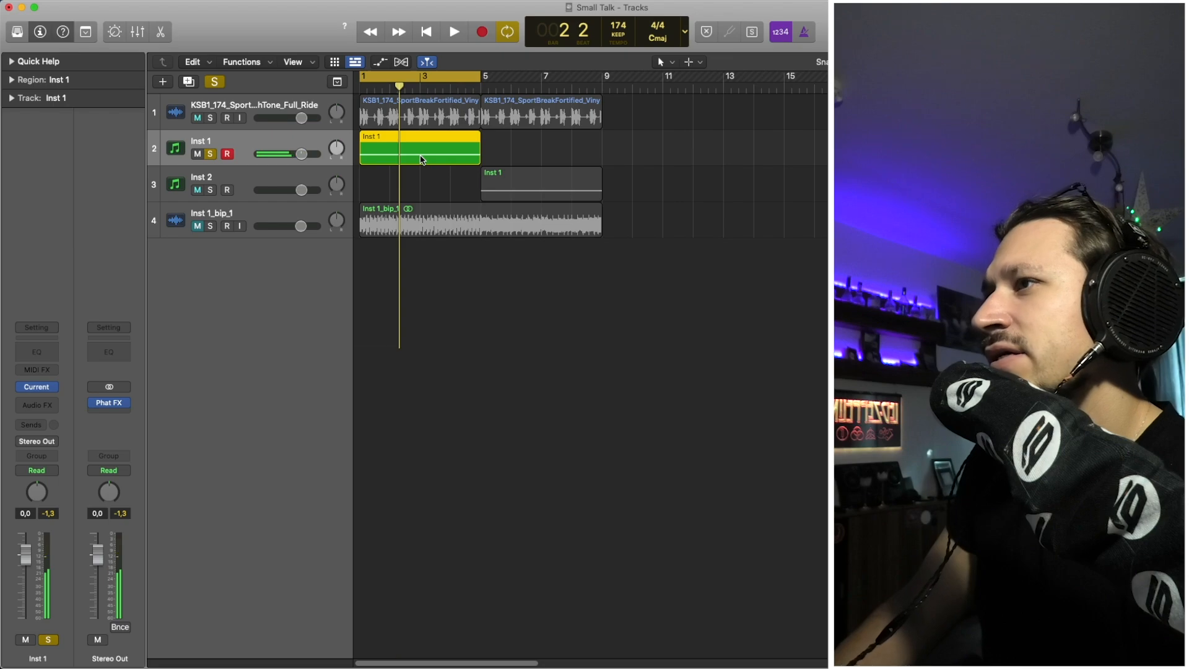
{"action": "double_click", "coordinate": [421, 160]}
{"action": "key", "text": "space"}
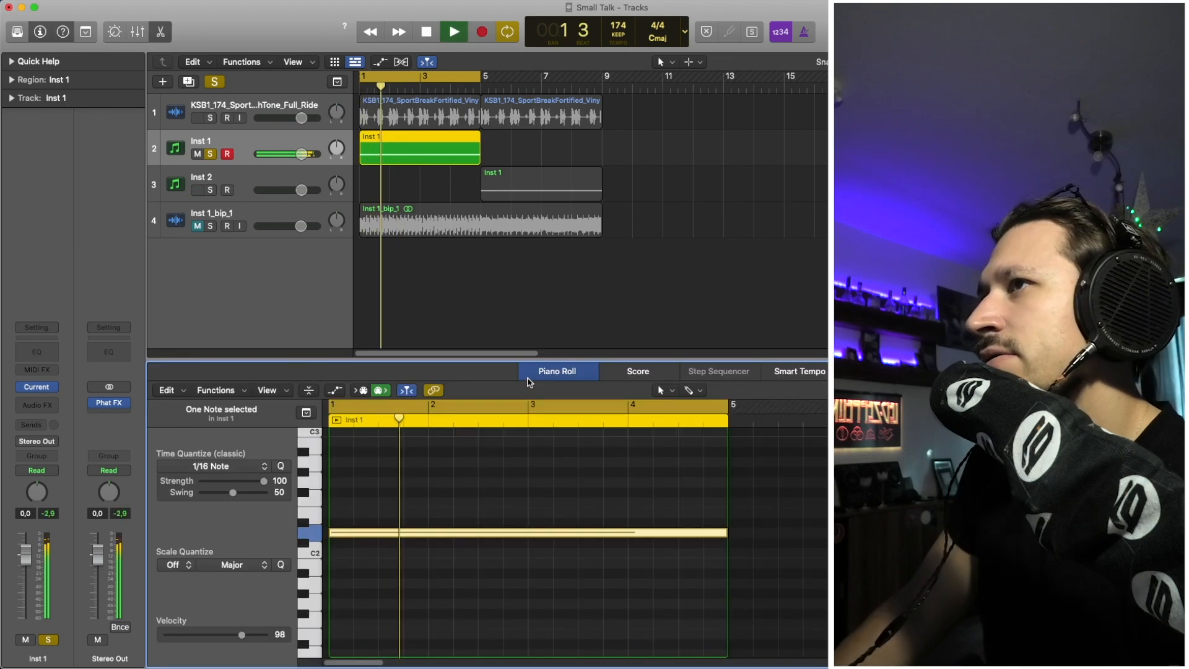
{"action": "key", "text": "p"}
{"action": "key", "text": "space"}
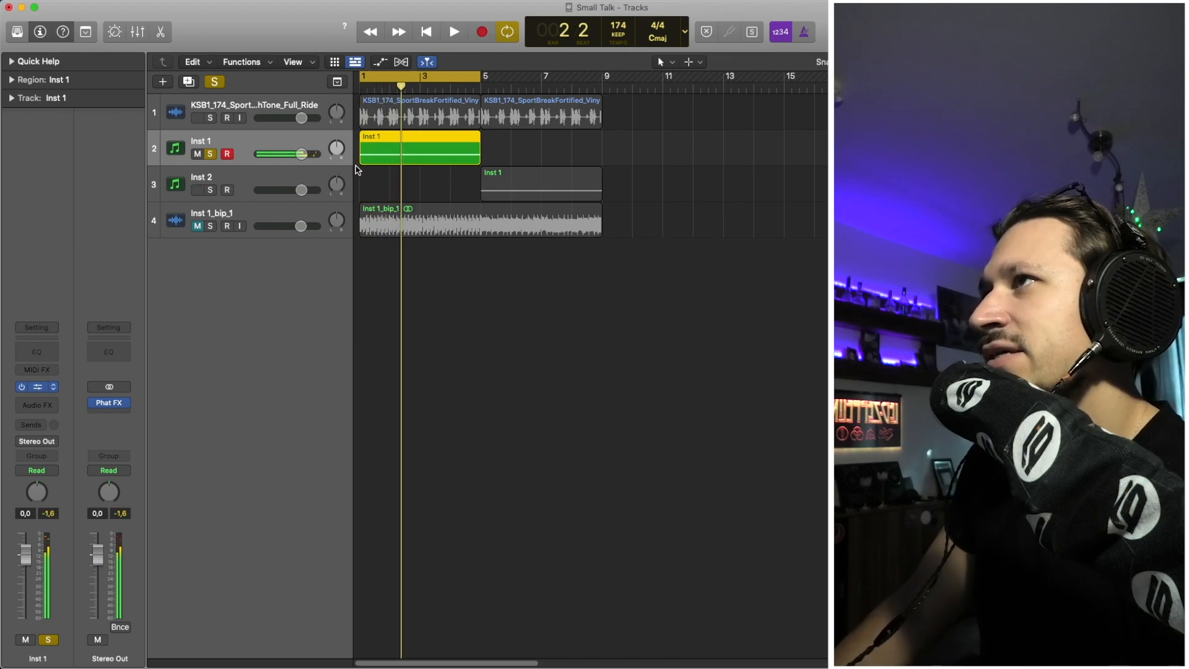
{"action": "key", "text": "v"}
- Play the loop and review the synth's chord and arpeggiator settings, ending on the chord settings
{"action": "key", "text": "space"}
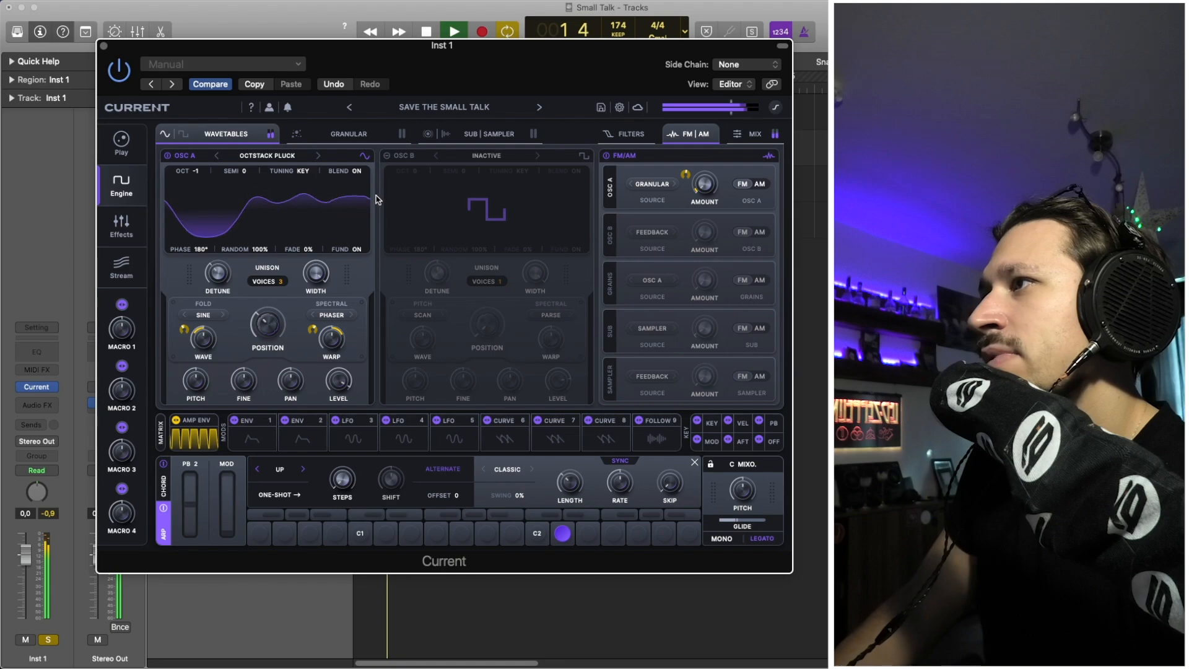
{"action": "key", "text": "space"}
{"action": "left_click", "coordinate": [165, 487]}
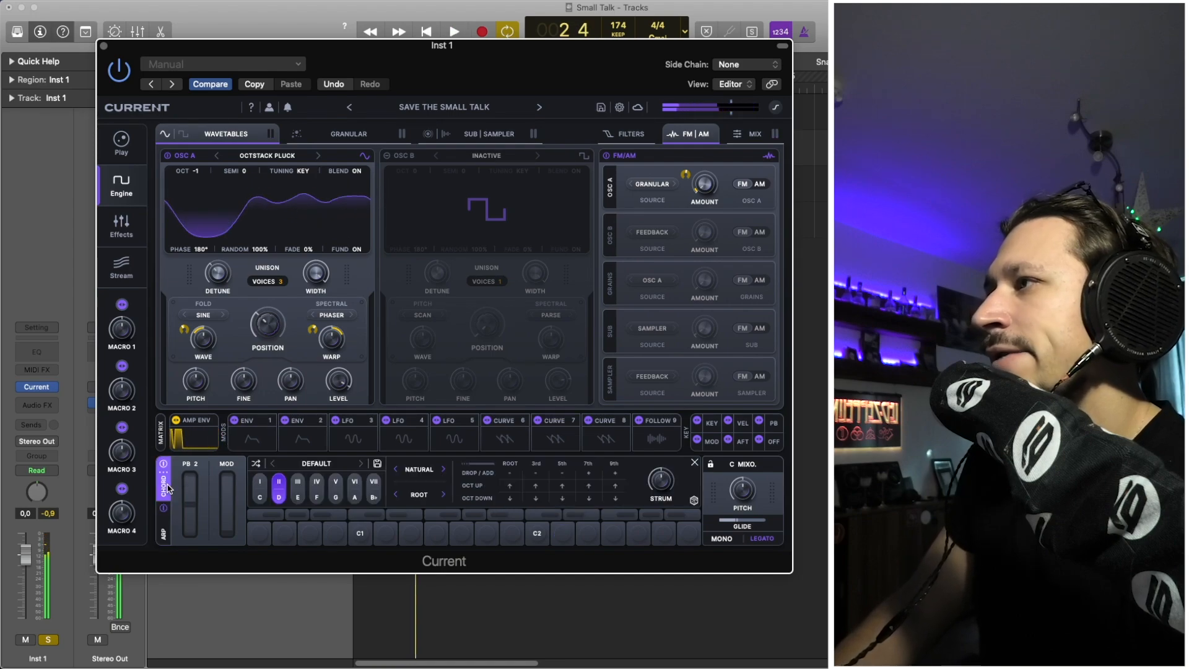
{"action": "left_click", "coordinate": [164, 544]}
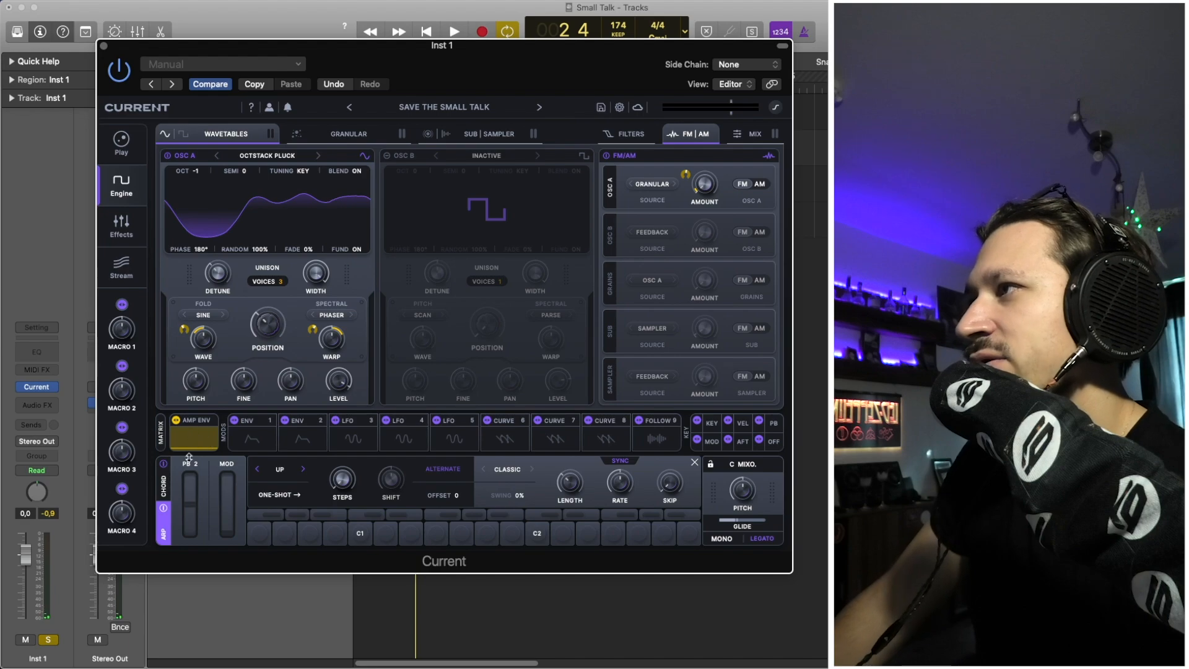
{"action": "left_click", "coordinate": [163, 486]}
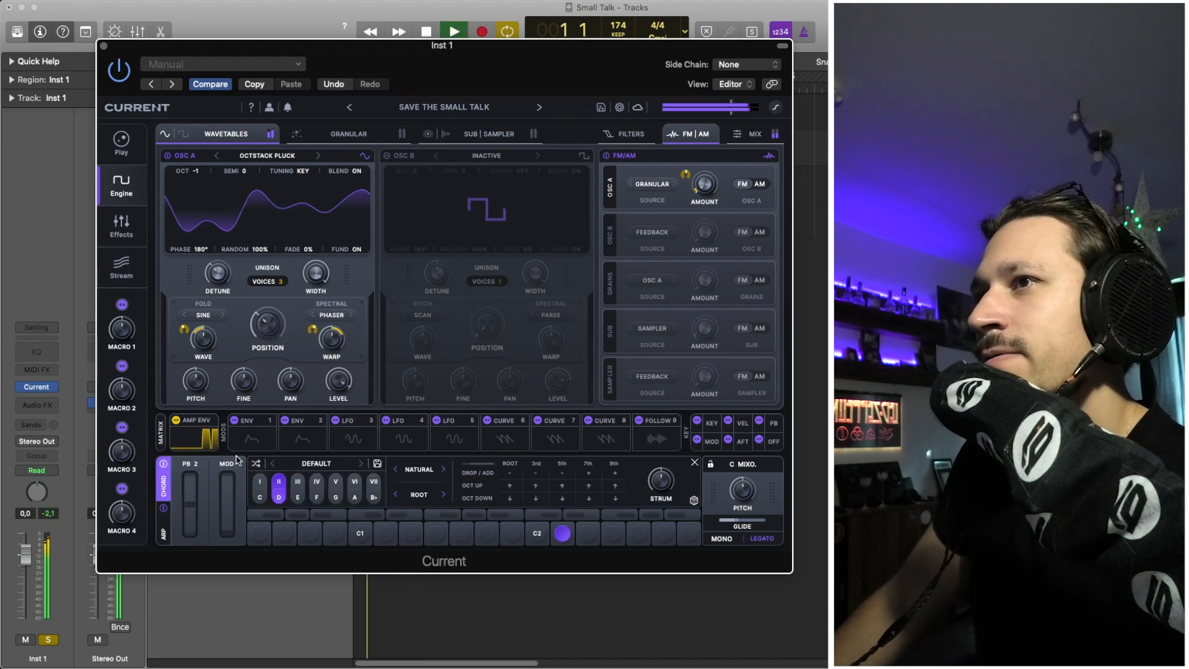
- Switch on the sub engine with the Smooth waveform and audition the loop with it
{"action": "left_click", "coordinate": [349, 135]}
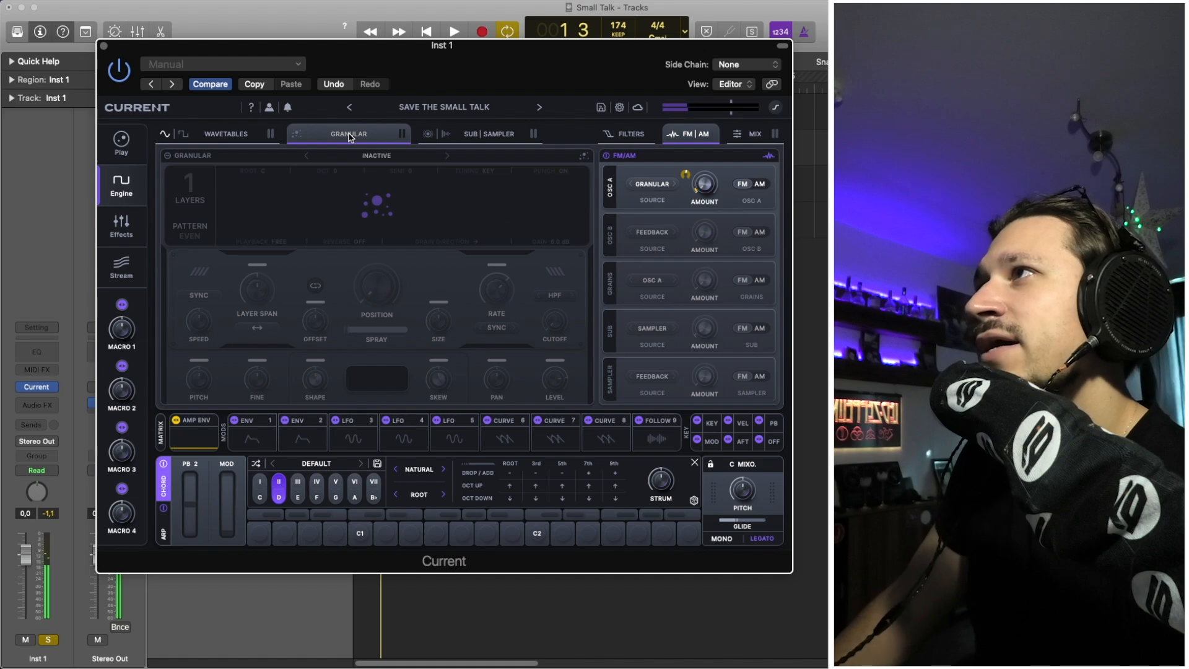
{"action": "left_click", "coordinate": [442, 138]}
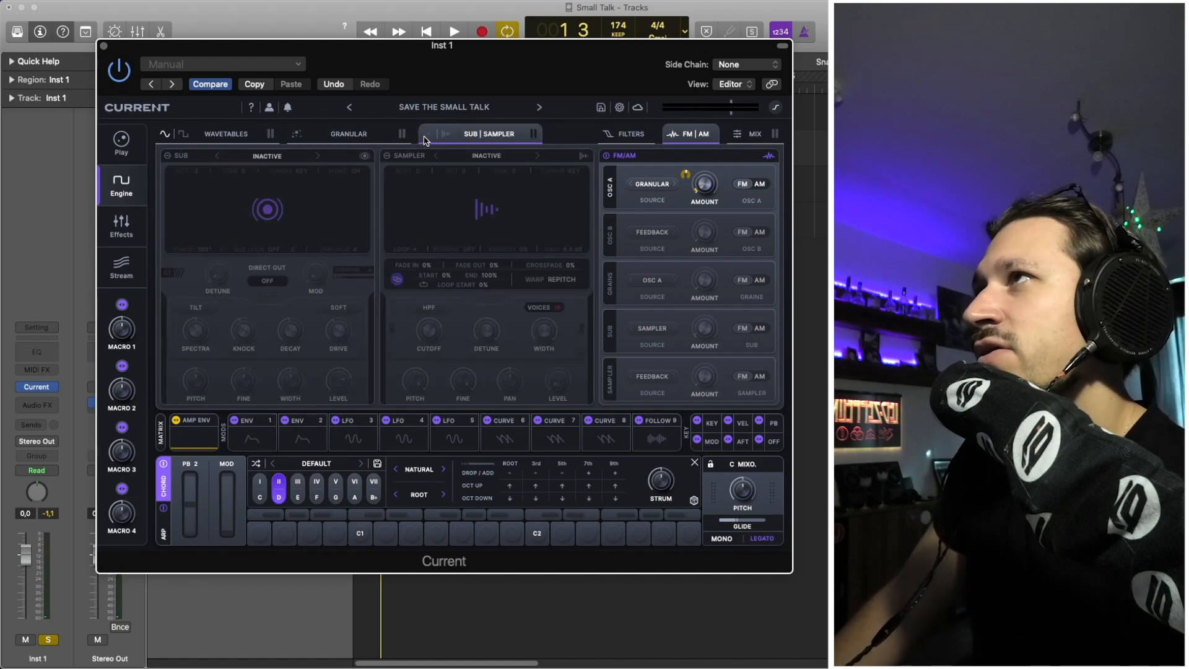
{"action": "left_click", "coordinate": [426, 135]}
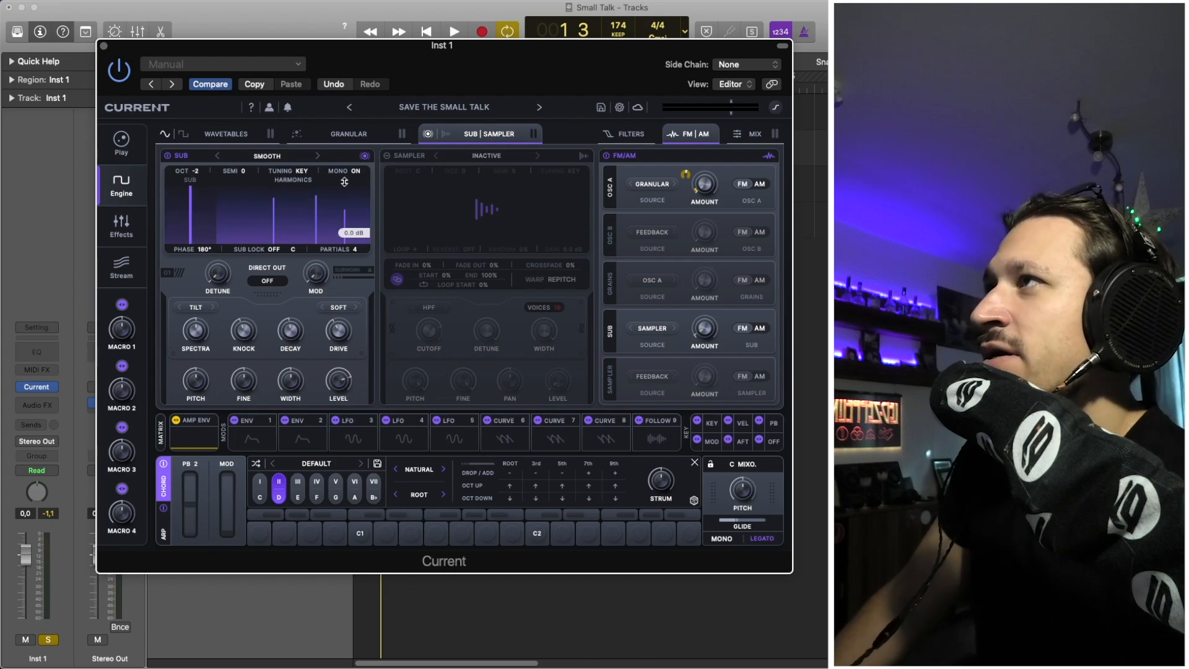
{"action": "key", "text": "space"}
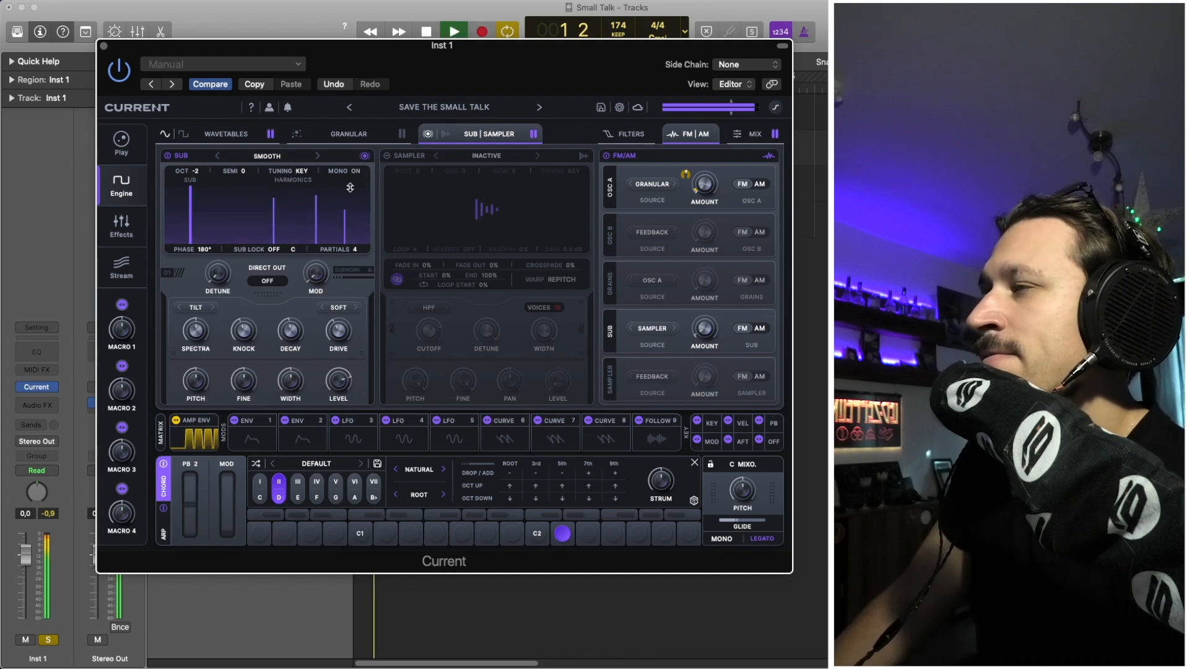
{"action": "key", "text": "space"}
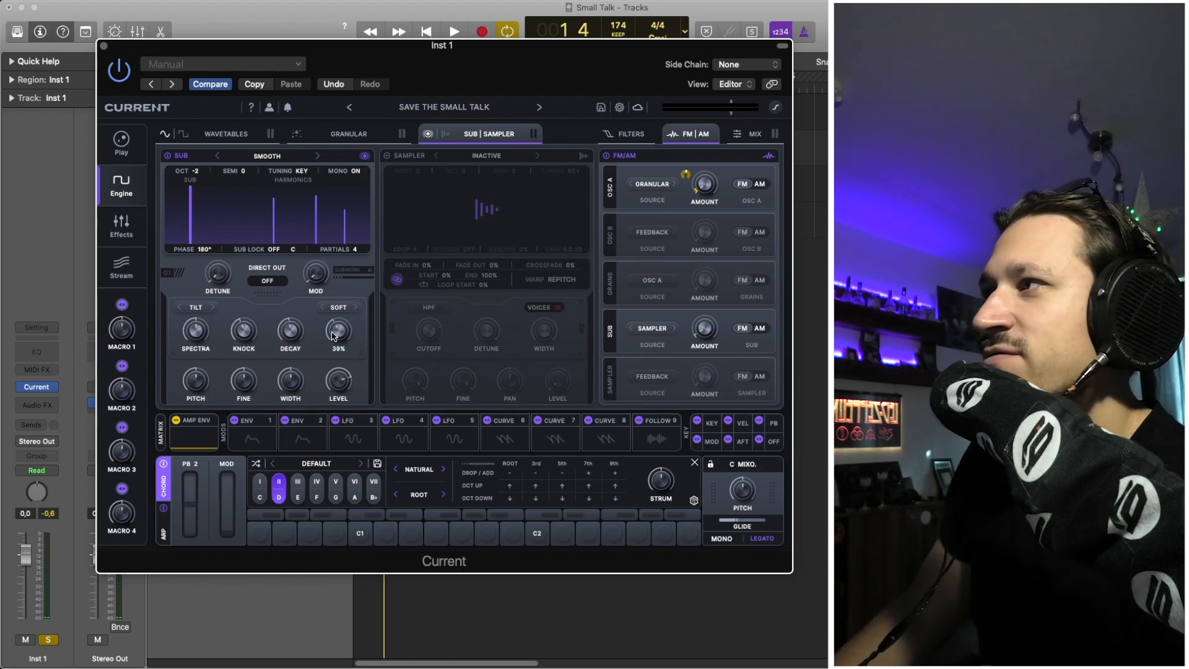
{"action": "key", "text": "space"}
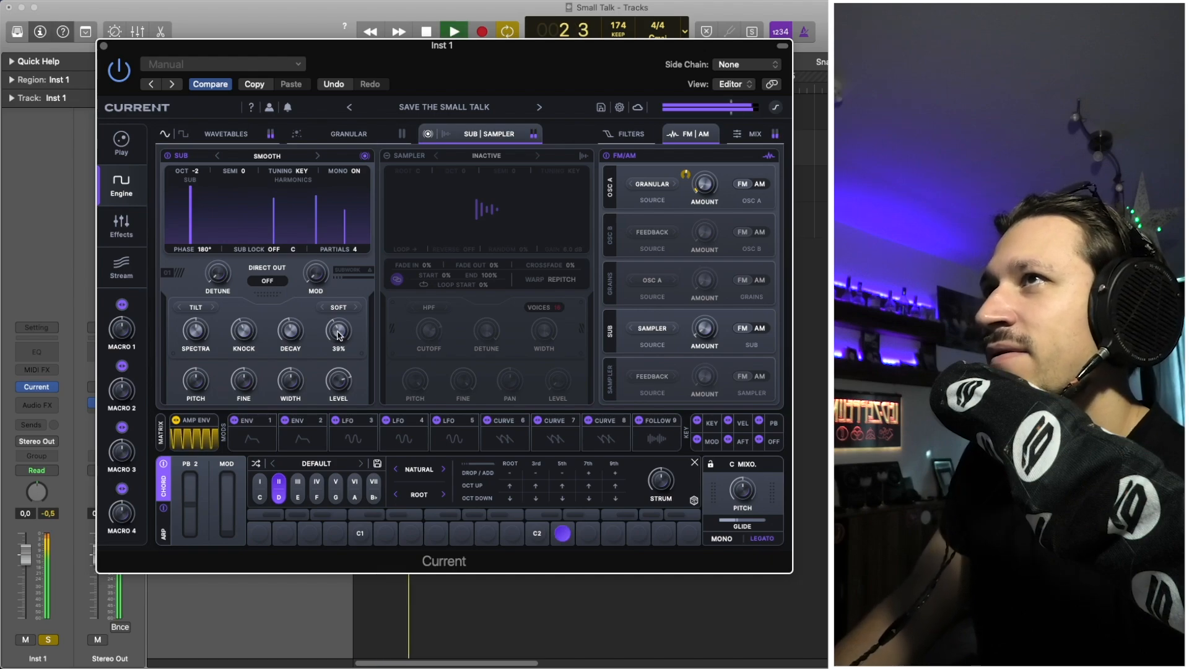
{"action": "key", "text": "space"}
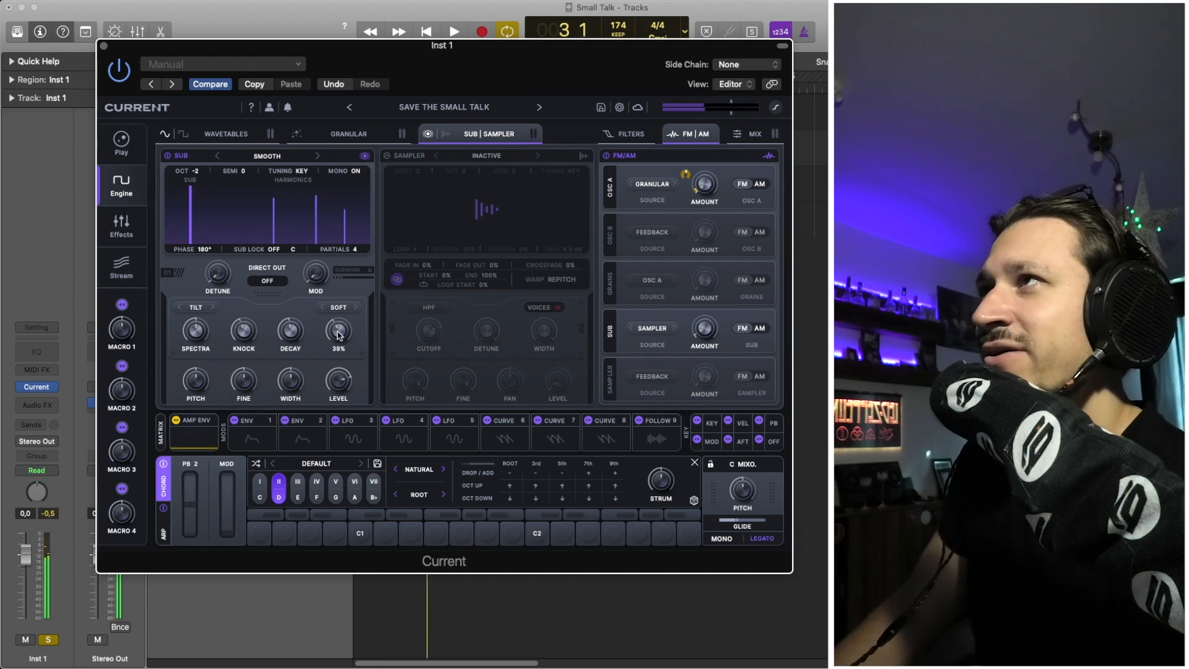
- Switch on the sampler with the White Noise sample and play the loop
{"action": "left_click", "coordinate": [384, 155]}
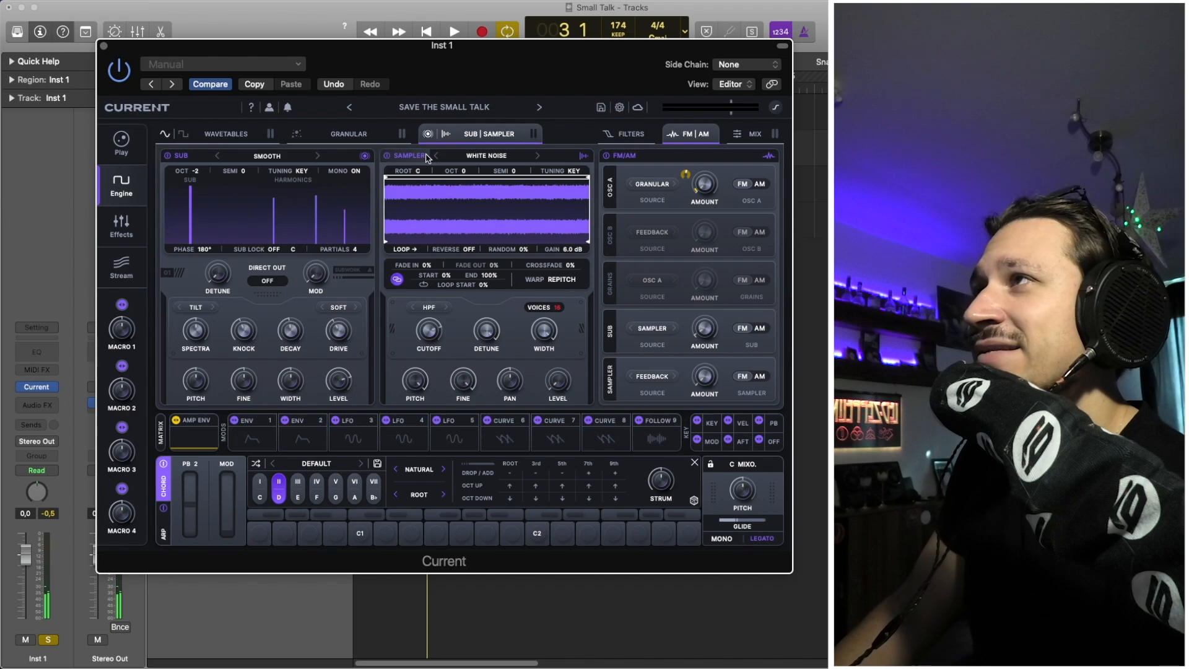
{"action": "key", "text": "space"}
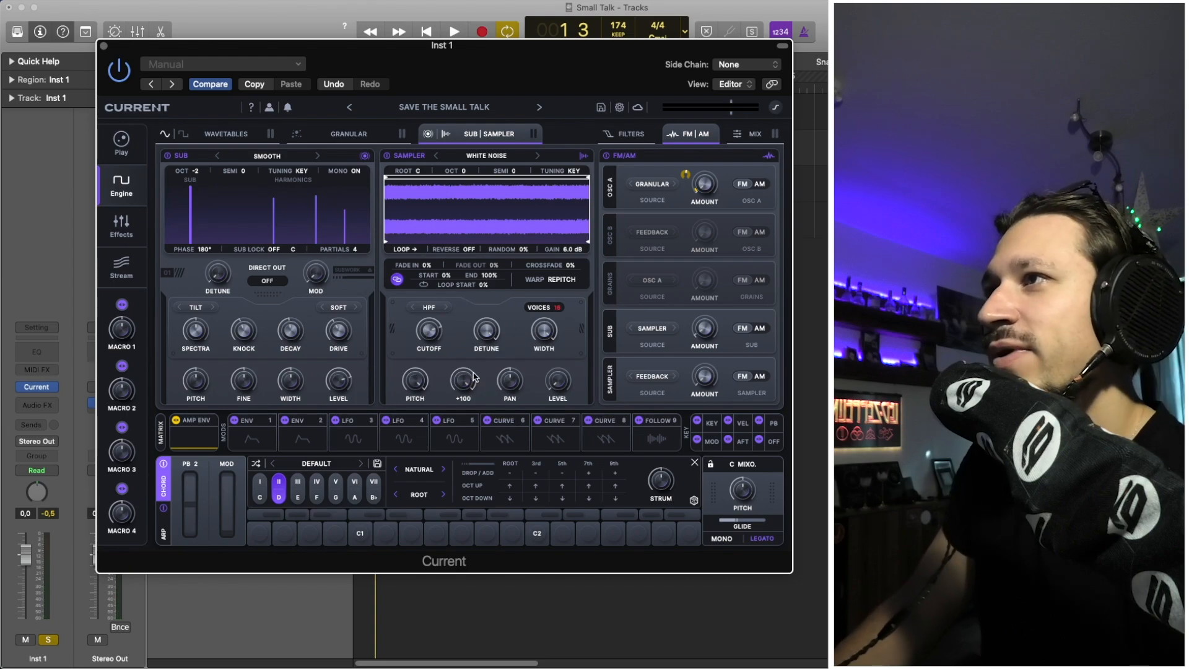
- Audition the loop with the sampler's FM amount on the sub raised to 17%, and return the amount to 4%
{"action": "left_click_drag", "start_coordinate": [573, 385], "coordinate": [551, 422]}
{"action": "key", "text": "space"}
{"action": "key", "text": "space"}
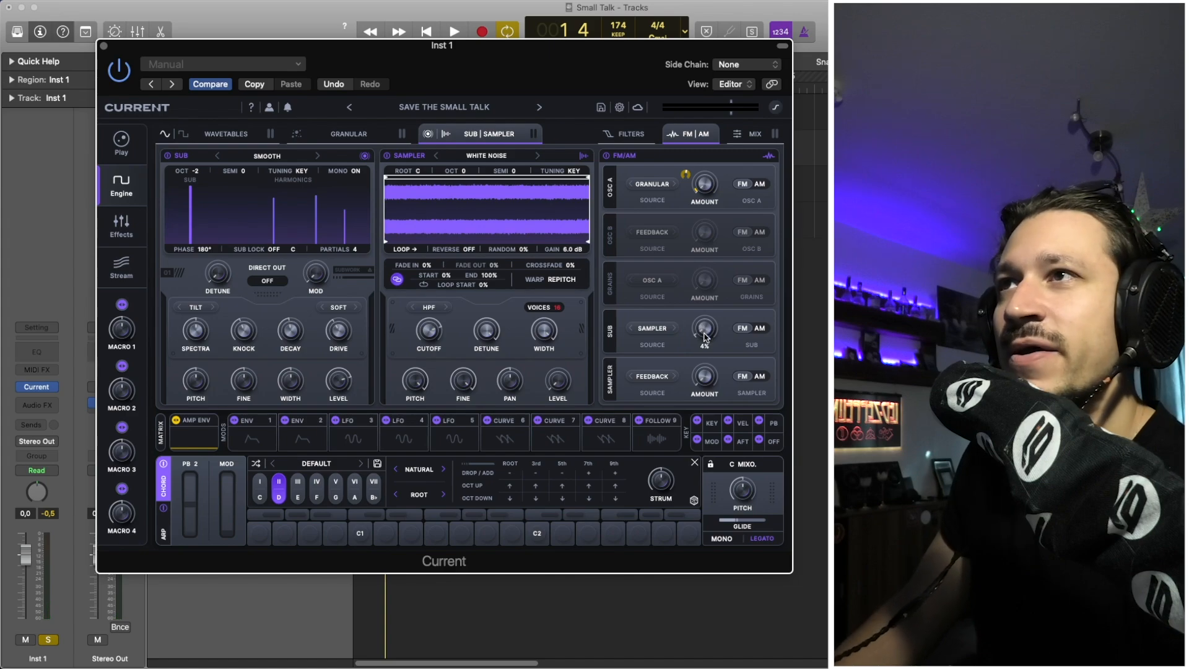
{"action": "key", "text": "space"}
{"action": "left_click_drag", "start_coordinate": [704, 336], "coordinate": [709, 317]}
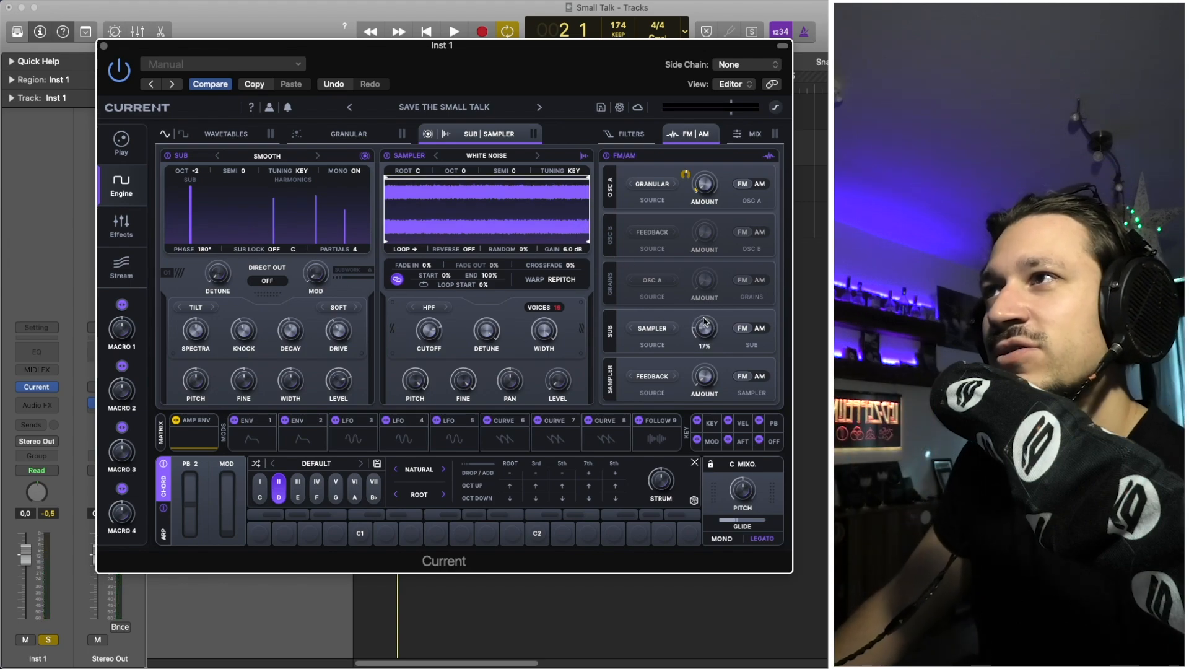
{"action": "key", "text": "space"}
{"action": "left_click_drag", "start_coordinate": [705, 323], "coordinate": [706, 336]}
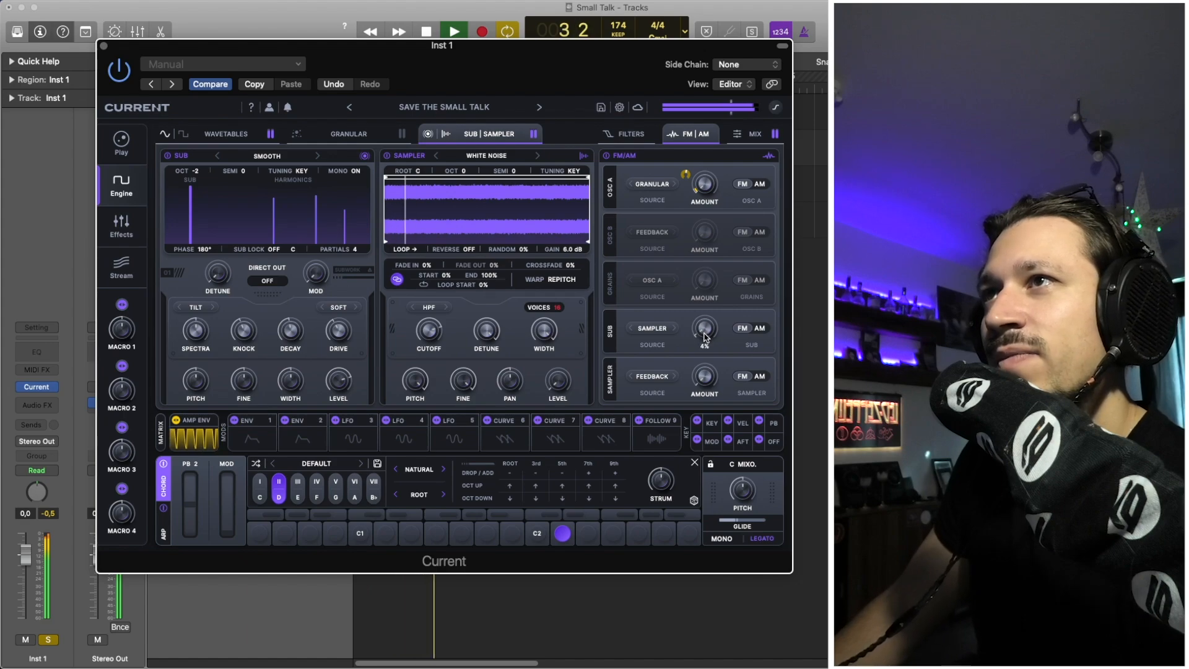
{"action": "key", "text": "space"}
{"action": "mouse_move", "coordinate": [692, 332]}
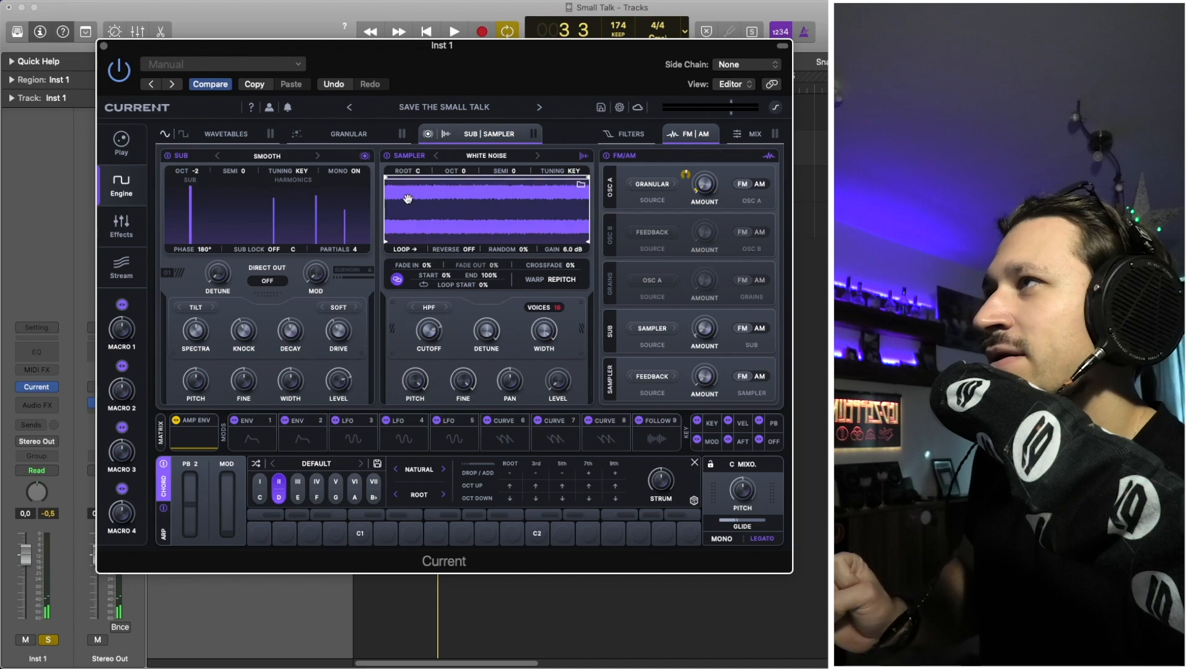
- Review the granular engine and its Helm's Keys sample in the Factory Tonal list, and audition the loop
{"action": "left_click", "coordinate": [347, 143]}
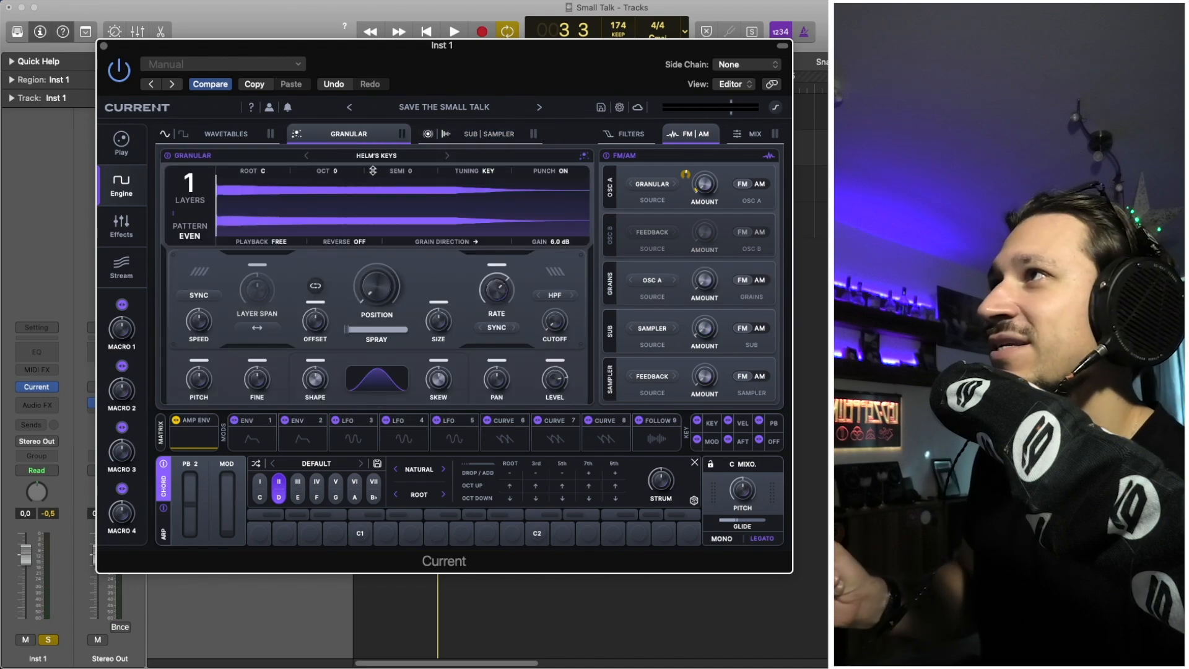
{"action": "left_click", "coordinate": [372, 160]}
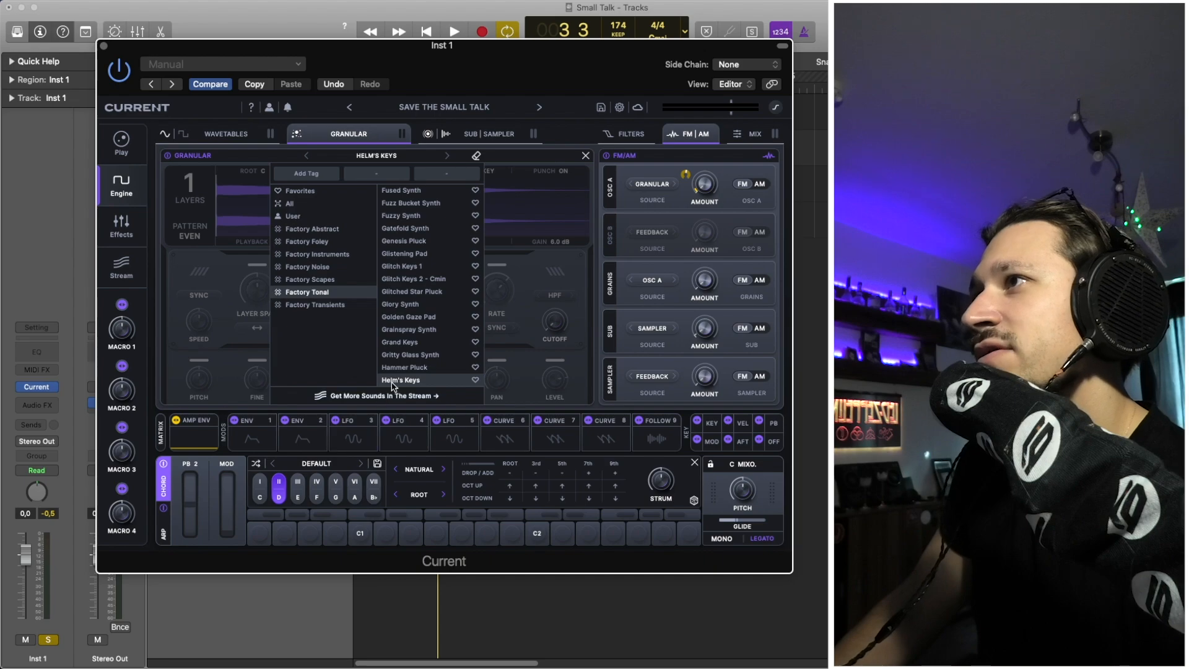
{"action": "left_click", "coordinate": [585, 156]}
{"action": "key", "text": "space"}
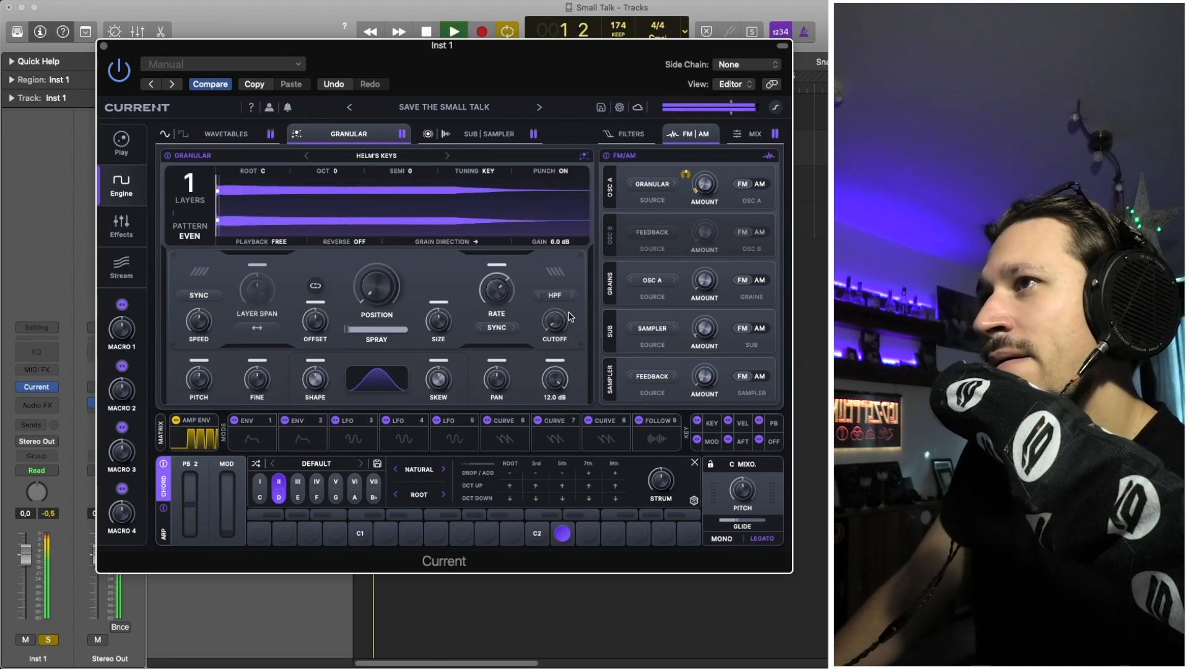
{"action": "key", "text": "space"}
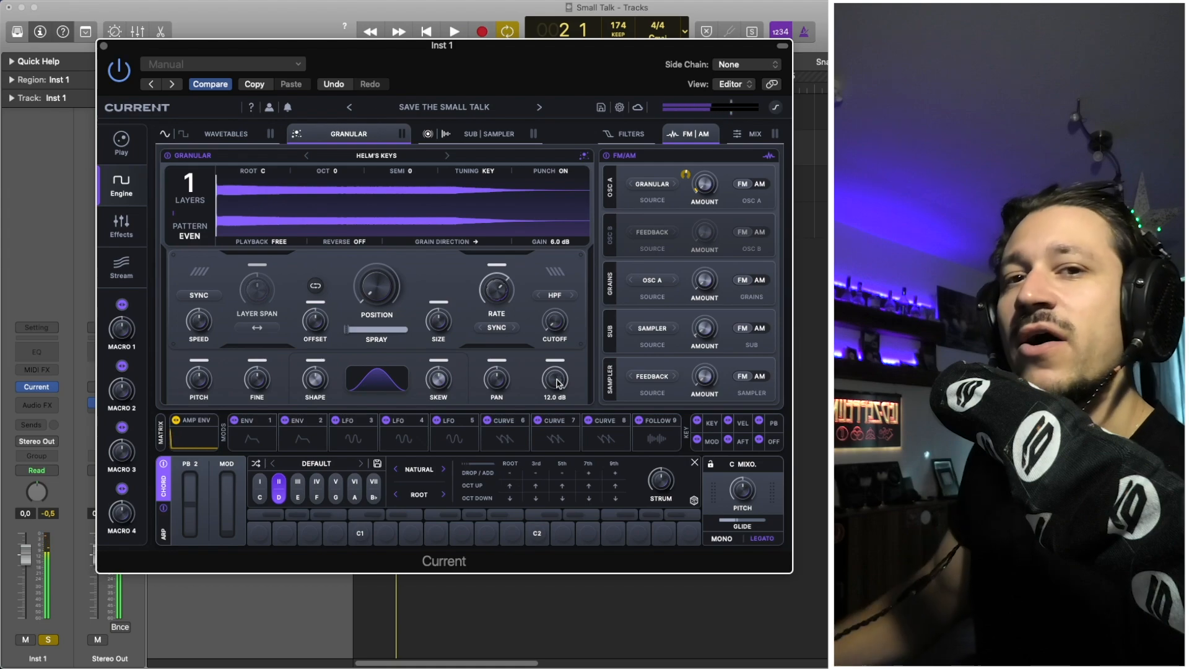
{"action": "key", "text": "space"}
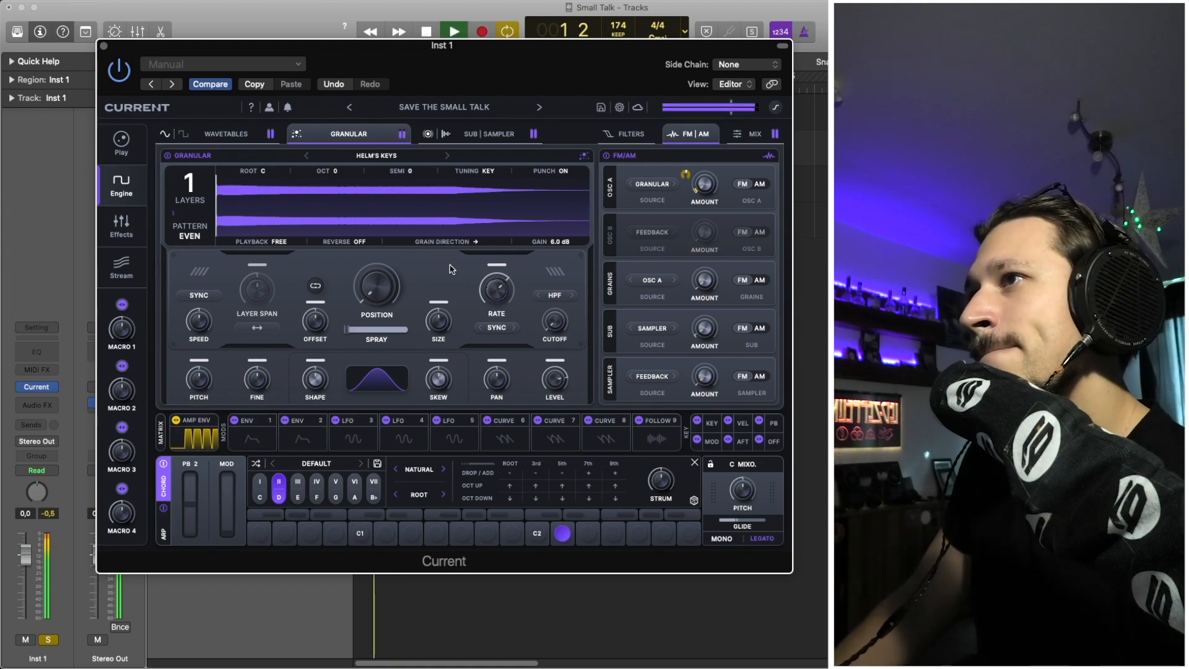
{"action": "key", "text": "space"}
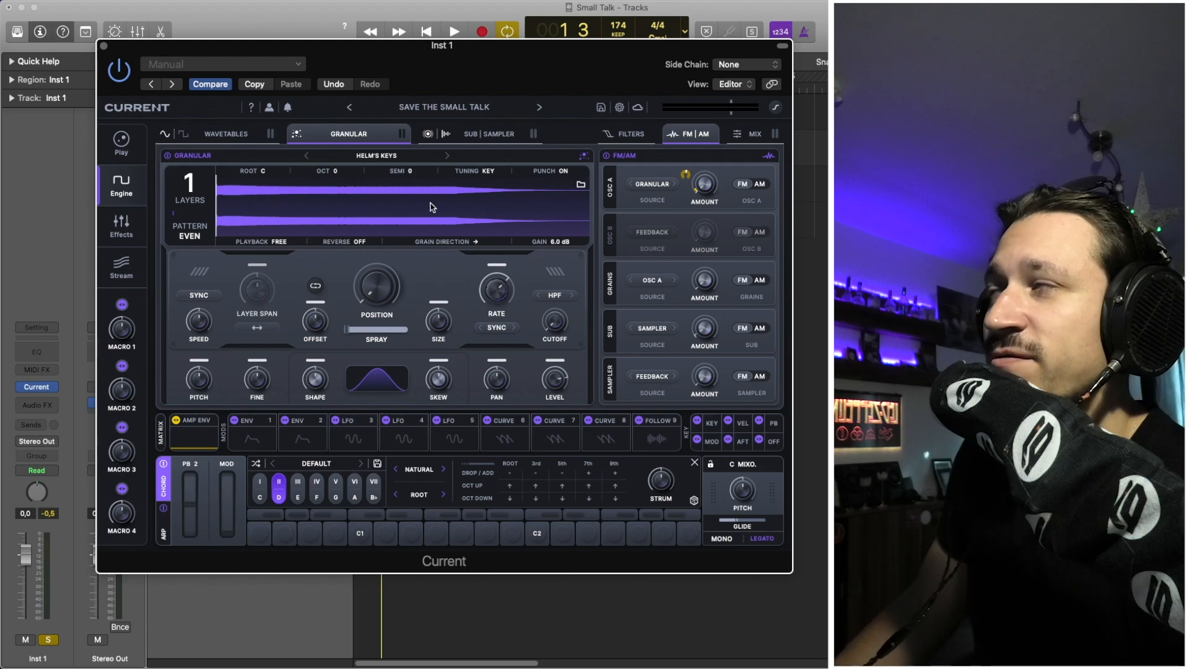
- Adjust the modulation of Osc A's granular FM amount to 7% while auditioning the loop
{"action": "left_click", "coordinate": [234, 137]}
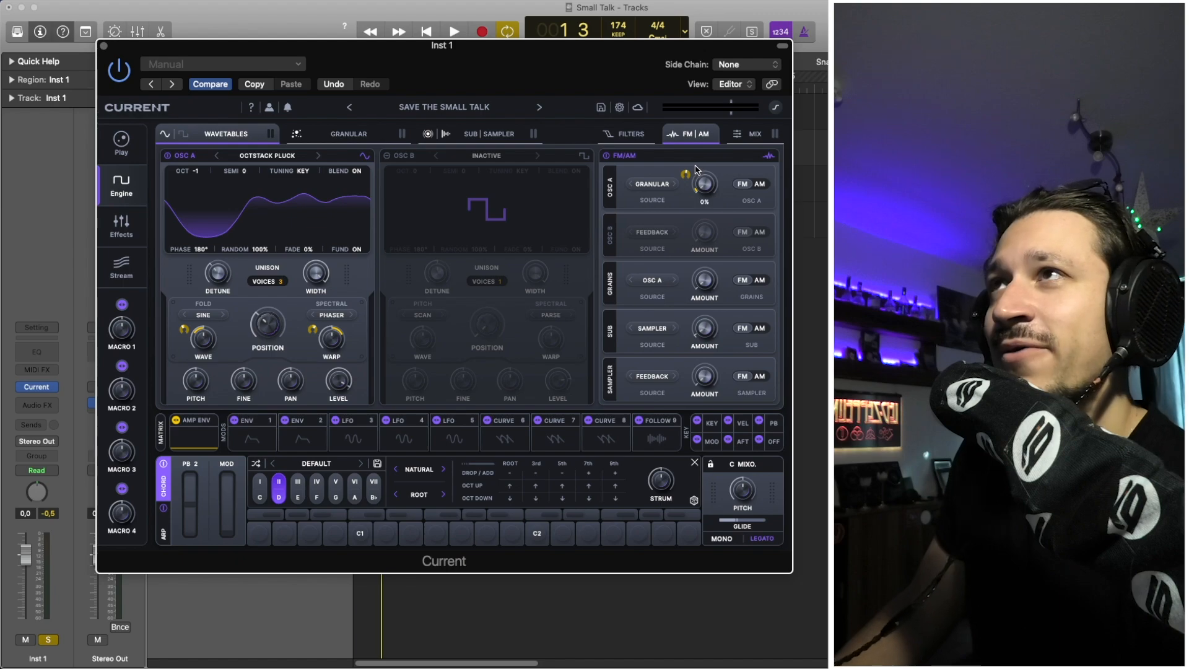
{"action": "key", "text": "space"}
{"action": "mouse_move", "coordinate": [688, 174]}
{"action": "left_mouse_down"}
{"action": "mouse_move", "coordinate": [693, 161]}
{"action": "mouse_move", "coordinate": [691, 176]}
{"action": "left_mouse_up"}
{"action": "key", "text": "space"}
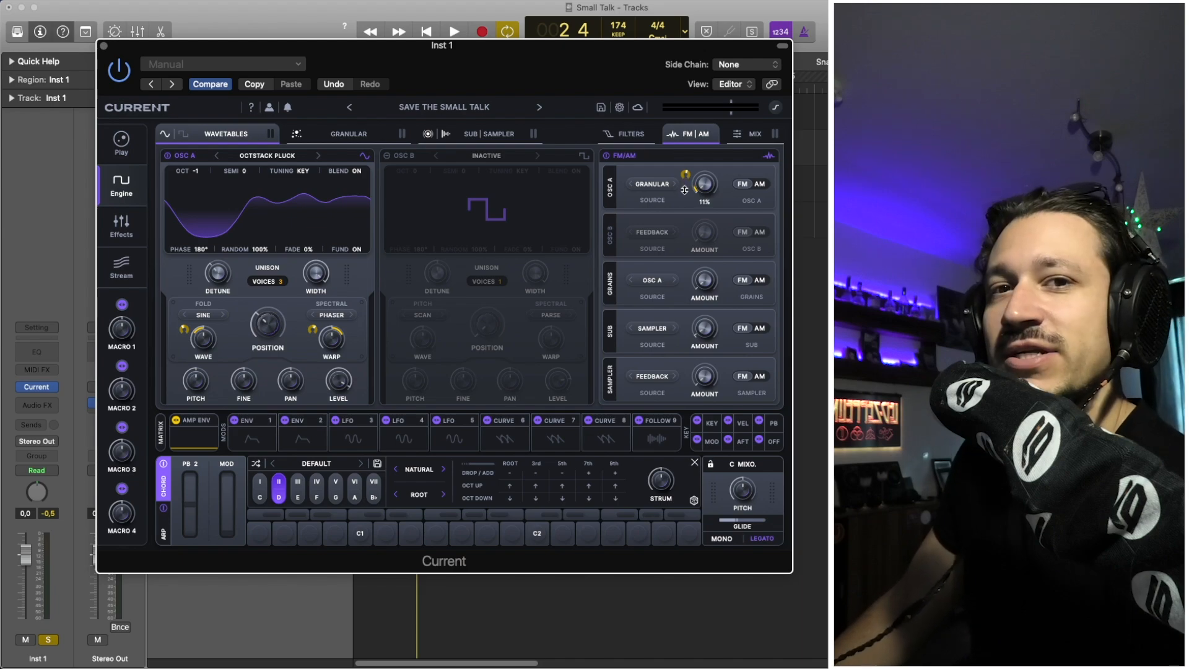
{"action": "key", "text": "space"}
{"action": "left_click_drag", "start_coordinate": [685, 189], "coordinate": [684, 193]}
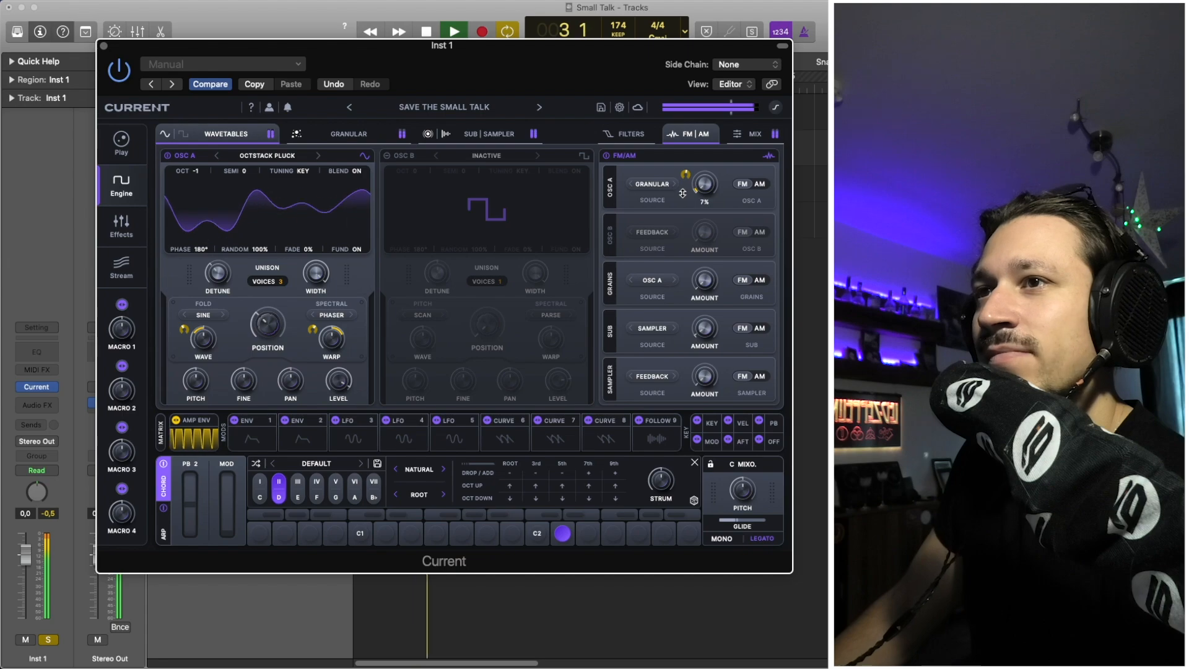
{"action": "key", "text": "space"}
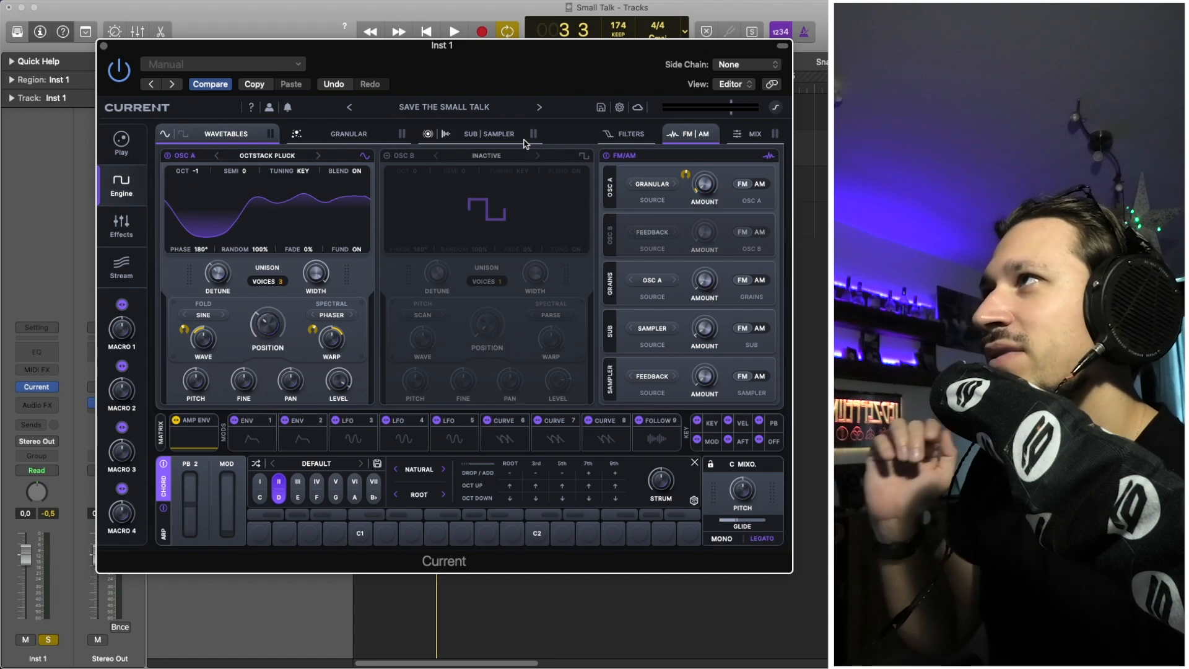
- Review the granular, sub, sampler and wavetable engines in turn while playing the layered loop
{"action": "left_click", "coordinate": [348, 136]}
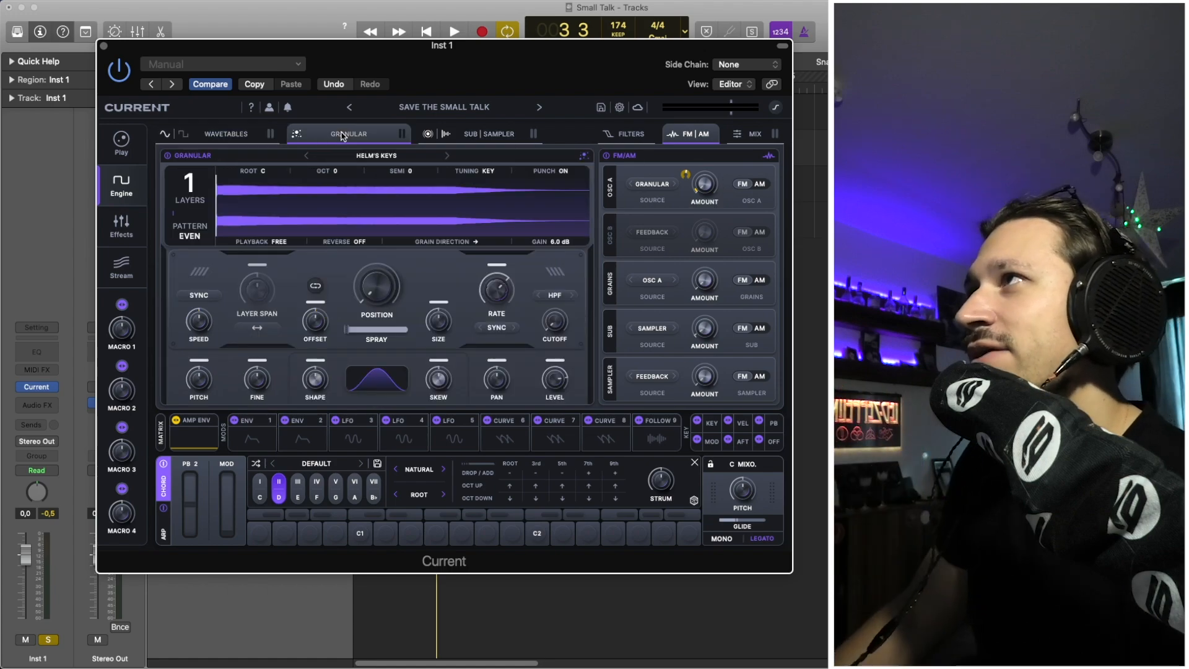
{"action": "key", "text": "space"}
{"action": "left_click", "coordinate": [489, 133]}
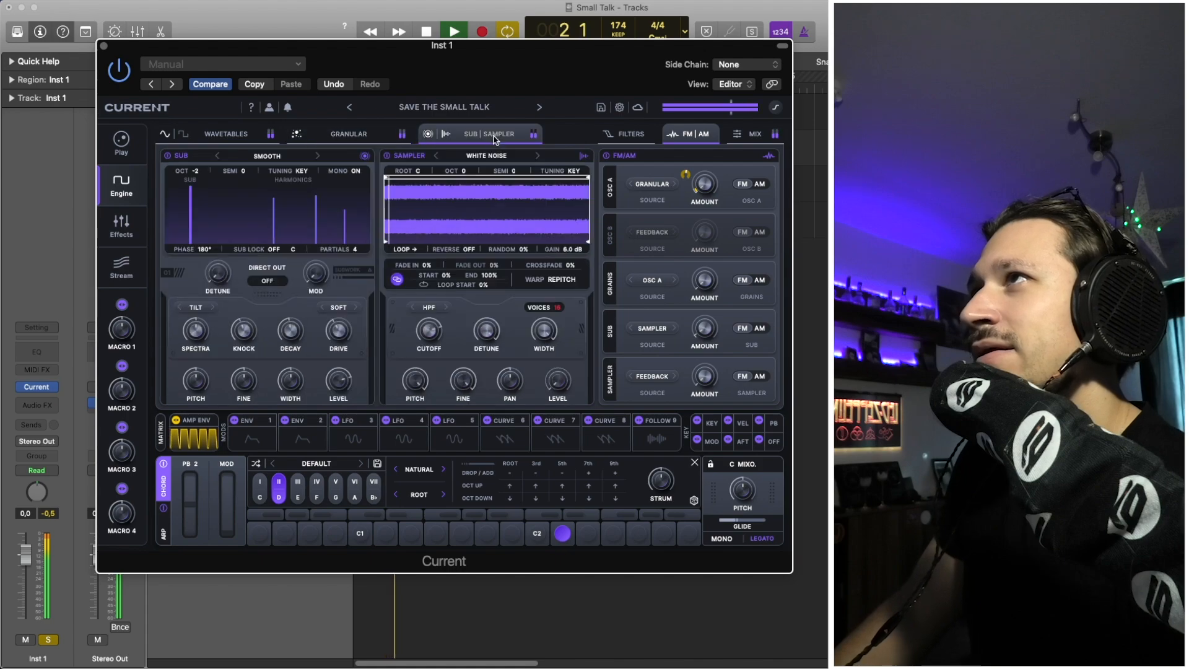
{"action": "key", "text": "space"}
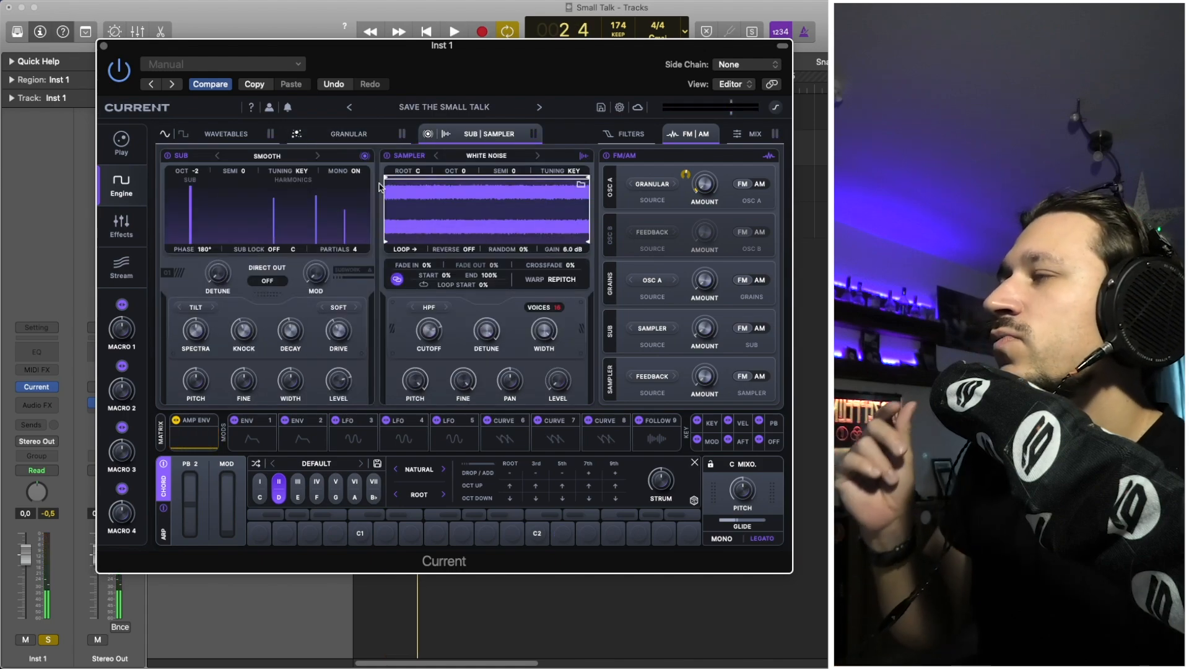
{"action": "left_click", "coordinate": [208, 133]}
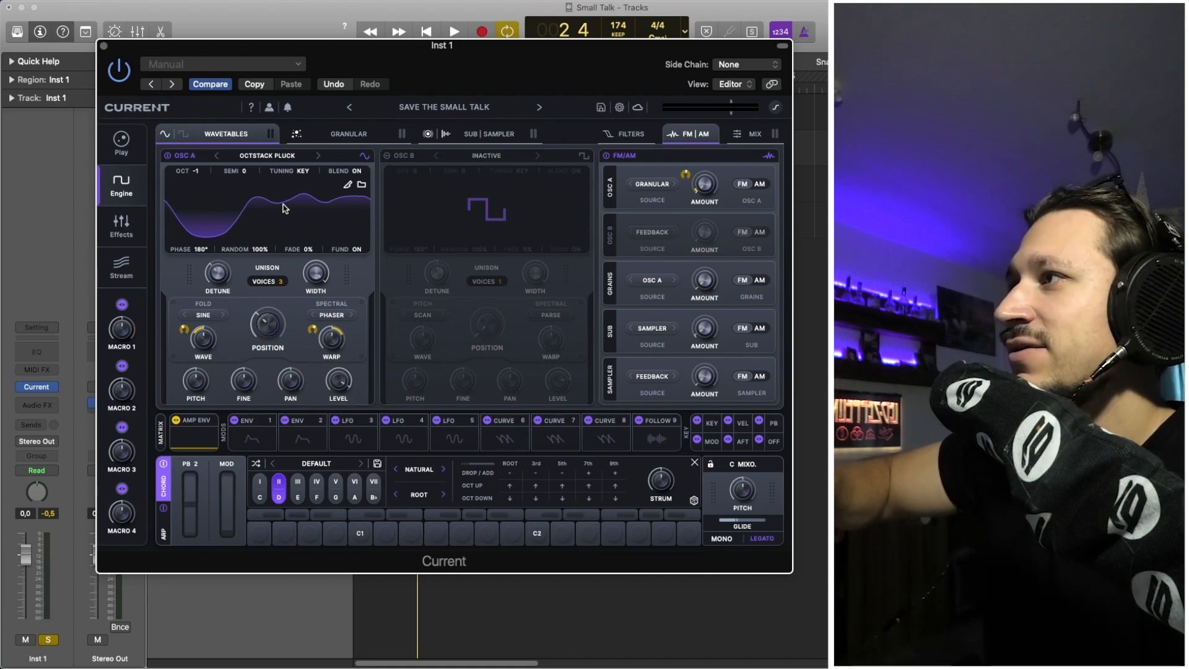
{"action": "left_click", "coordinate": [354, 133]}
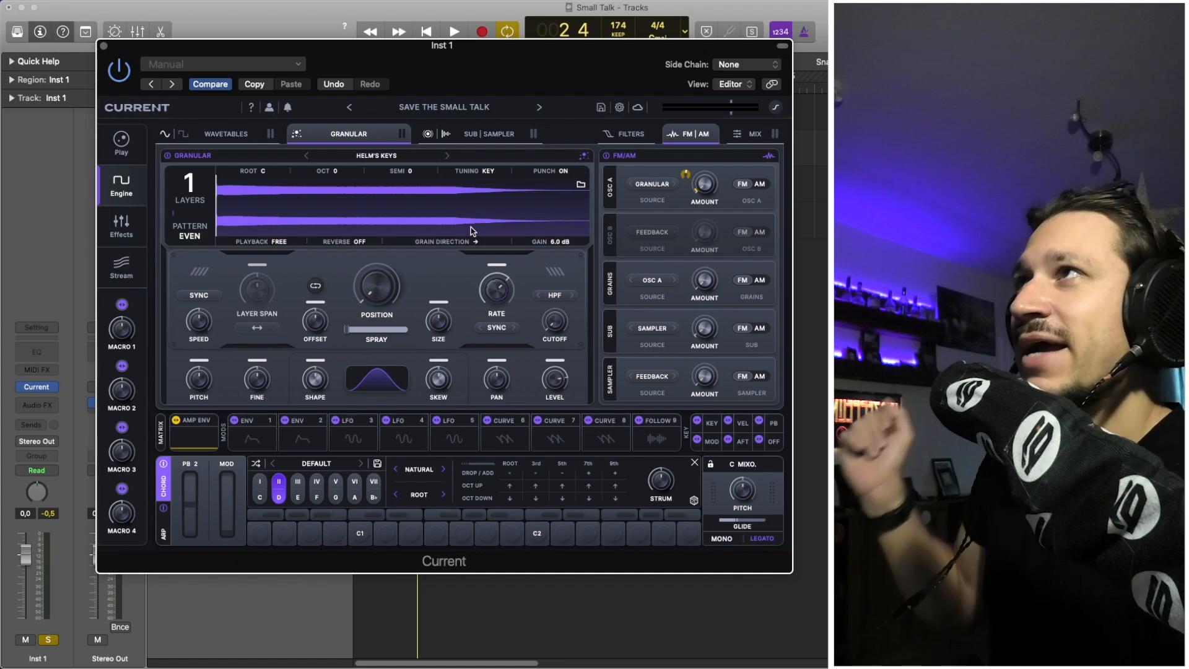
{"action": "left_click", "coordinate": [489, 133]}
{"action": "key", "text": "space"}
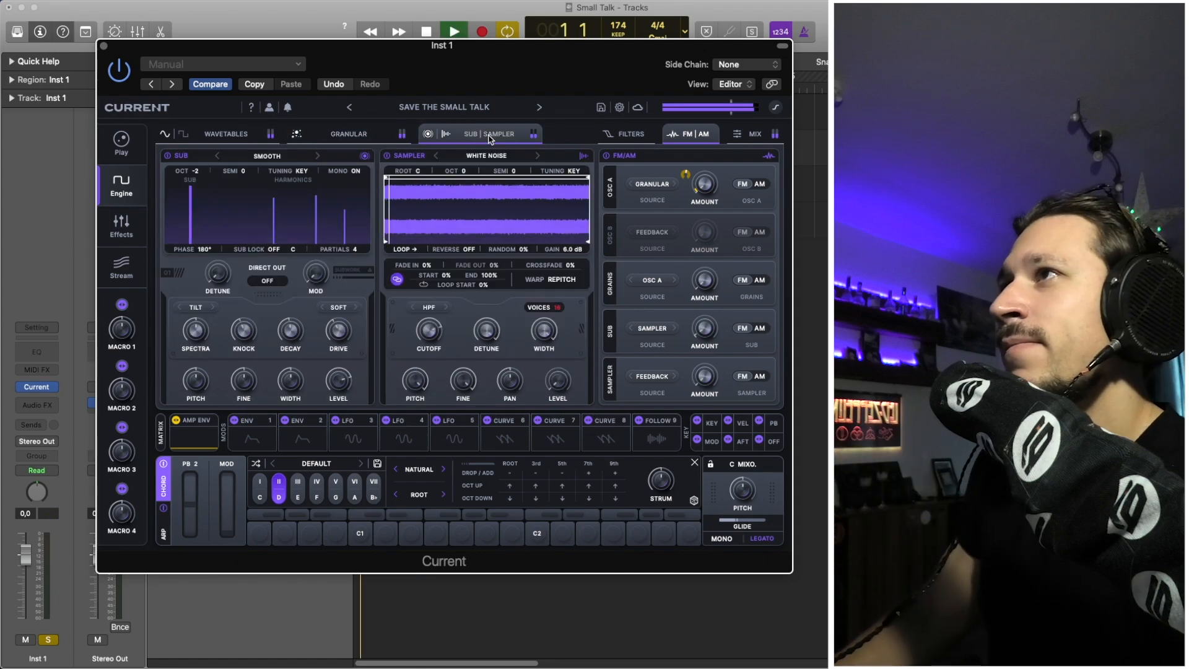
{"action": "left_click", "coordinate": [317, 135]}
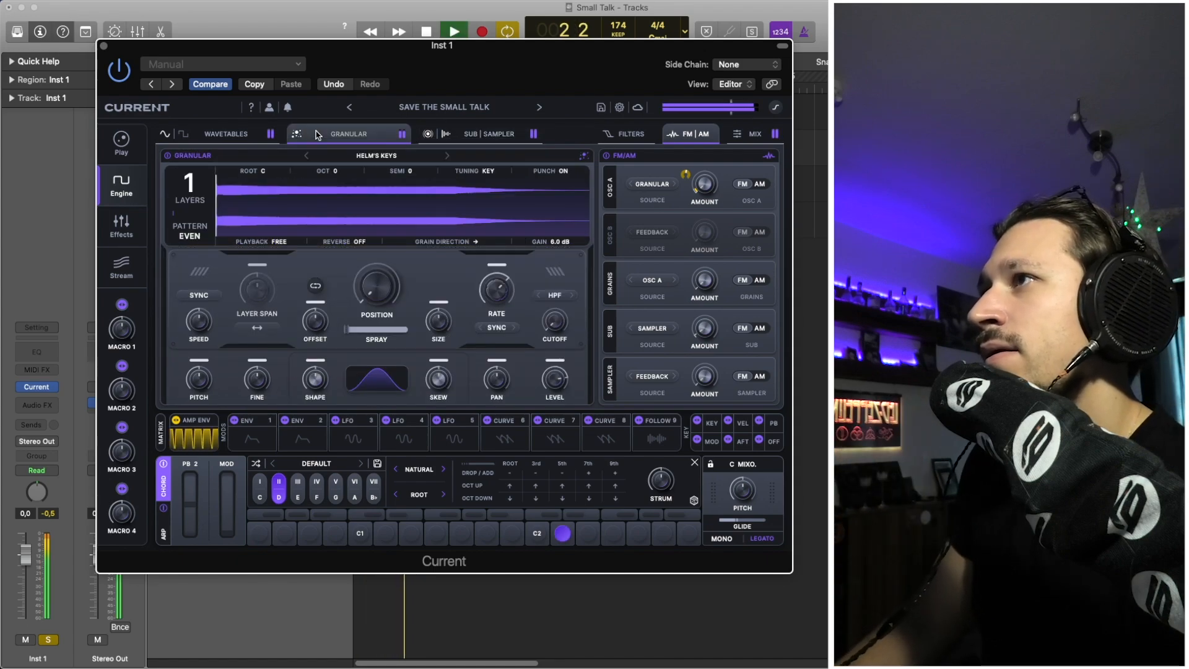
{"action": "left_click", "coordinate": [226, 133]}
- Open the effects chain and compare the loop with Polar Distortion off and on, leaving it switched on
{"action": "left_click", "coordinate": [121, 226]}
{"action": "key", "text": "space"}
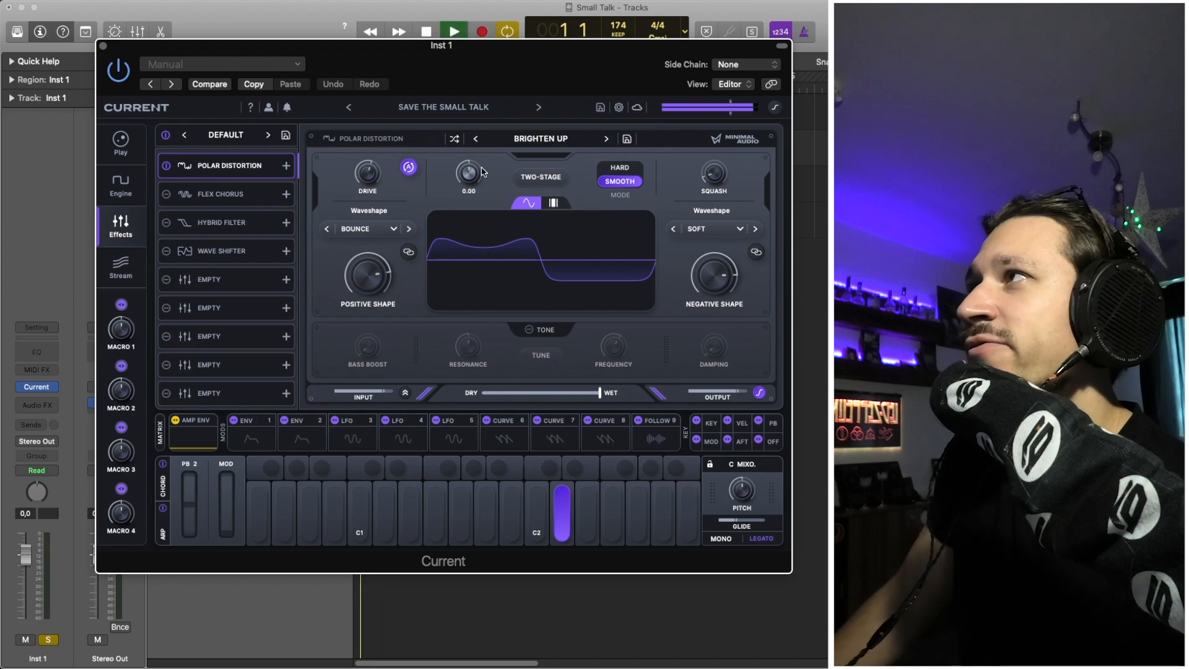
{"action": "left_click", "coordinate": [166, 166]}
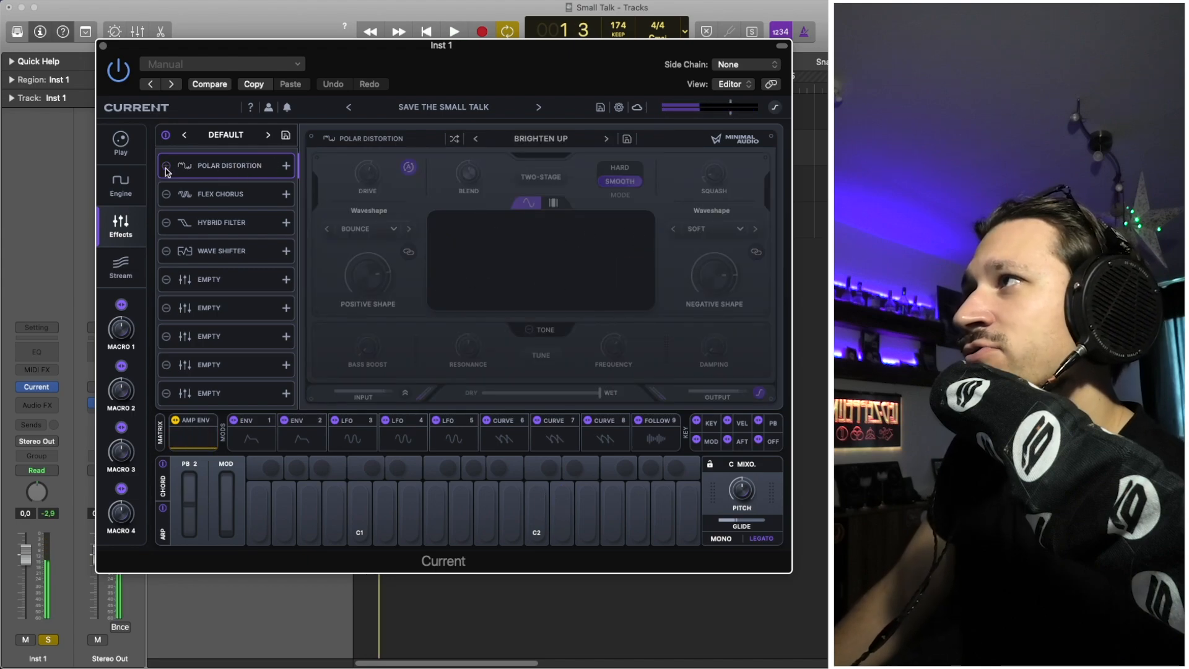
{"action": "key", "text": "space"}
{"action": "left_click", "coordinate": [166, 166]}
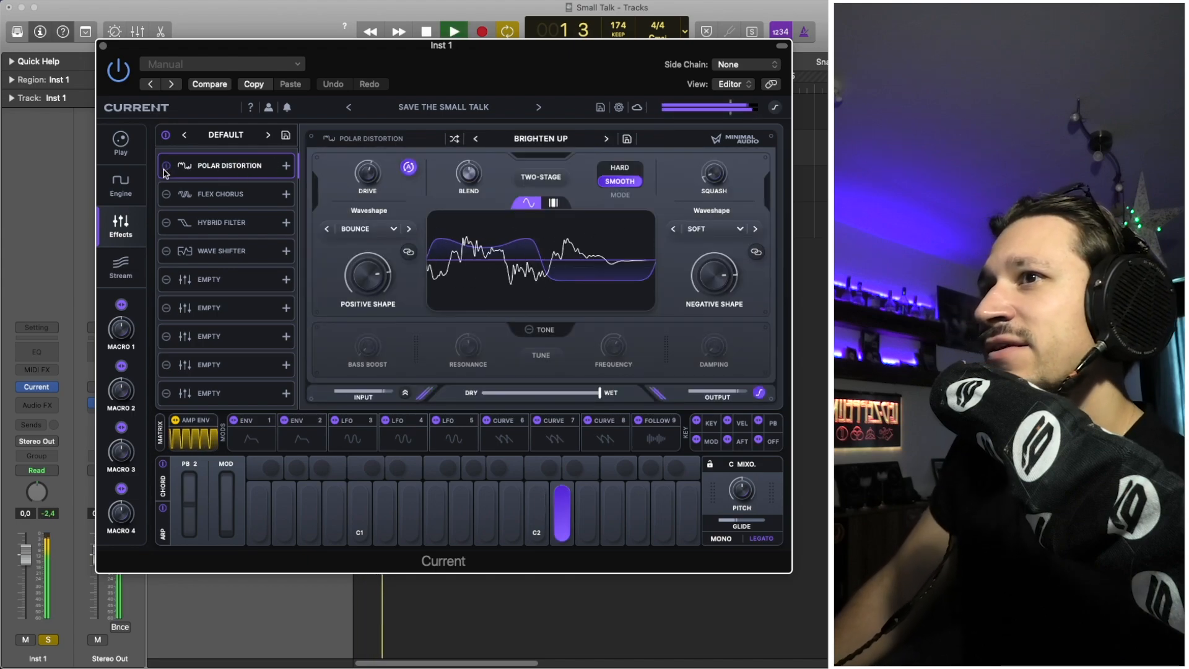
{"action": "key", "text": "space"}
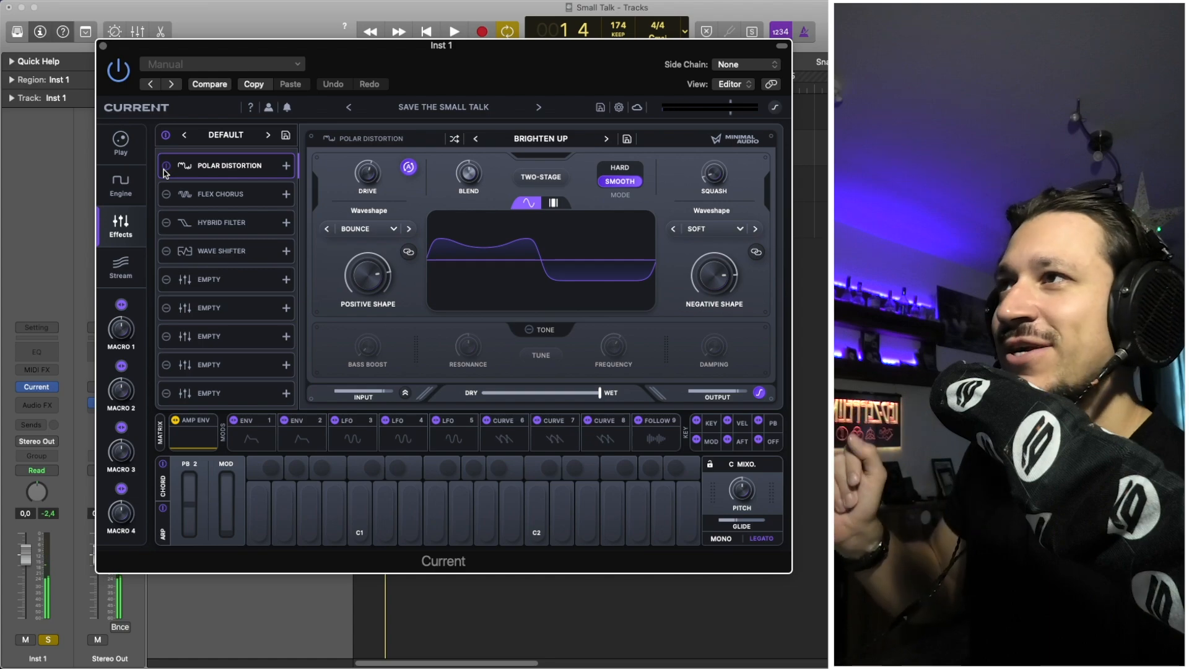
- Switch on Flex Chorus, compare its wet mix at 75% during playback and set it to 19%
{"action": "left_click", "coordinate": [166, 193]}
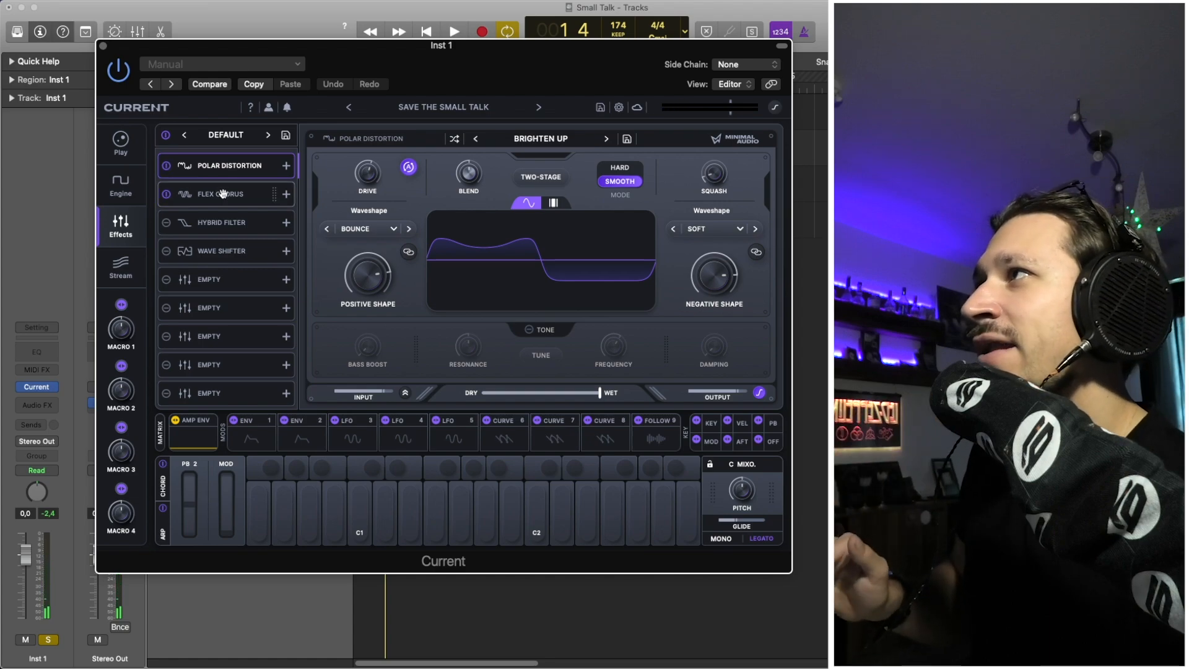
{"action": "left_click", "coordinate": [223, 194]}
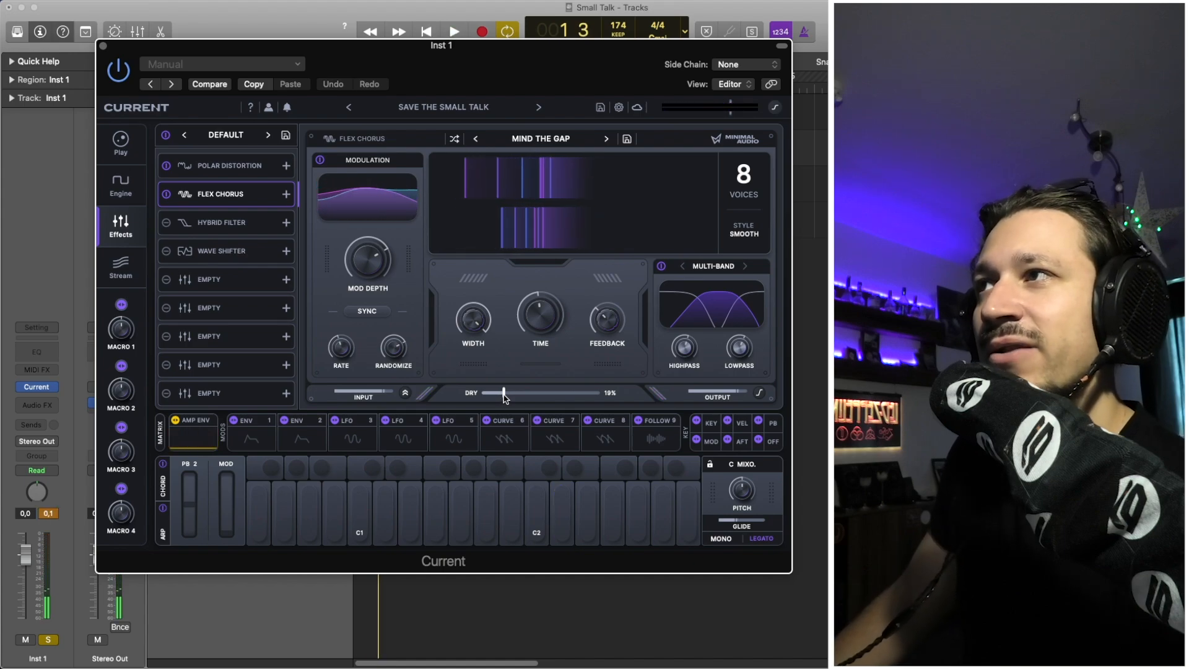
{"action": "key", "text": "space"}
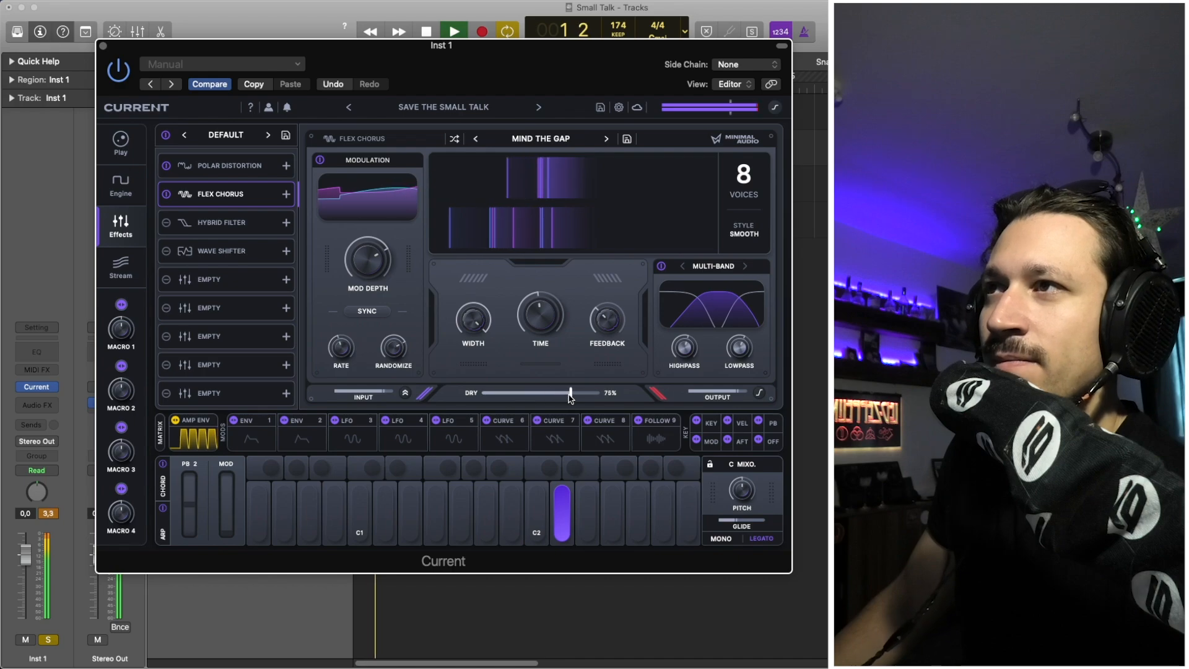
{"action": "mouse_move", "coordinate": [504, 398]}
{"action": "left_mouse_down"}
{"action": "mouse_move", "coordinate": [542, 393]}
{"action": "mouse_move", "coordinate": [504, 392]}
{"action": "left_mouse_up"}
{"action": "key", "text": "space"}
{"action": "key", "text": "space"}
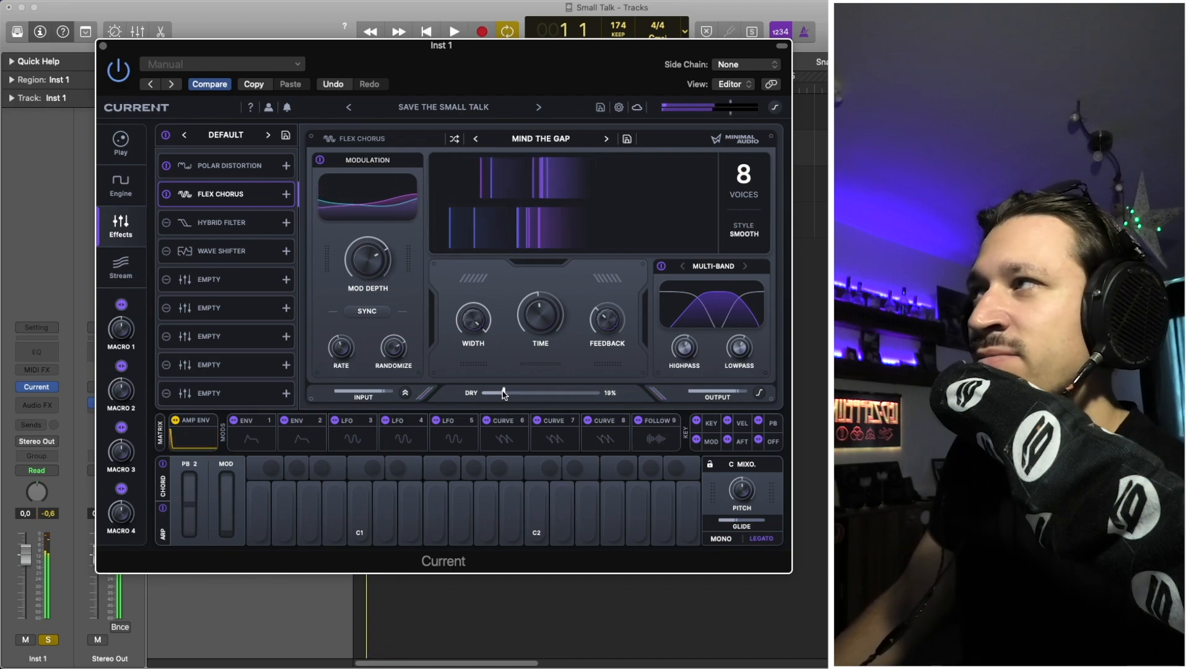
{"action": "key", "text": "space"}
- Switch on Hybrid Filter, set its wet mix to 23% and compare the loop with and without the effect
{"action": "left_click", "coordinate": [223, 222]}
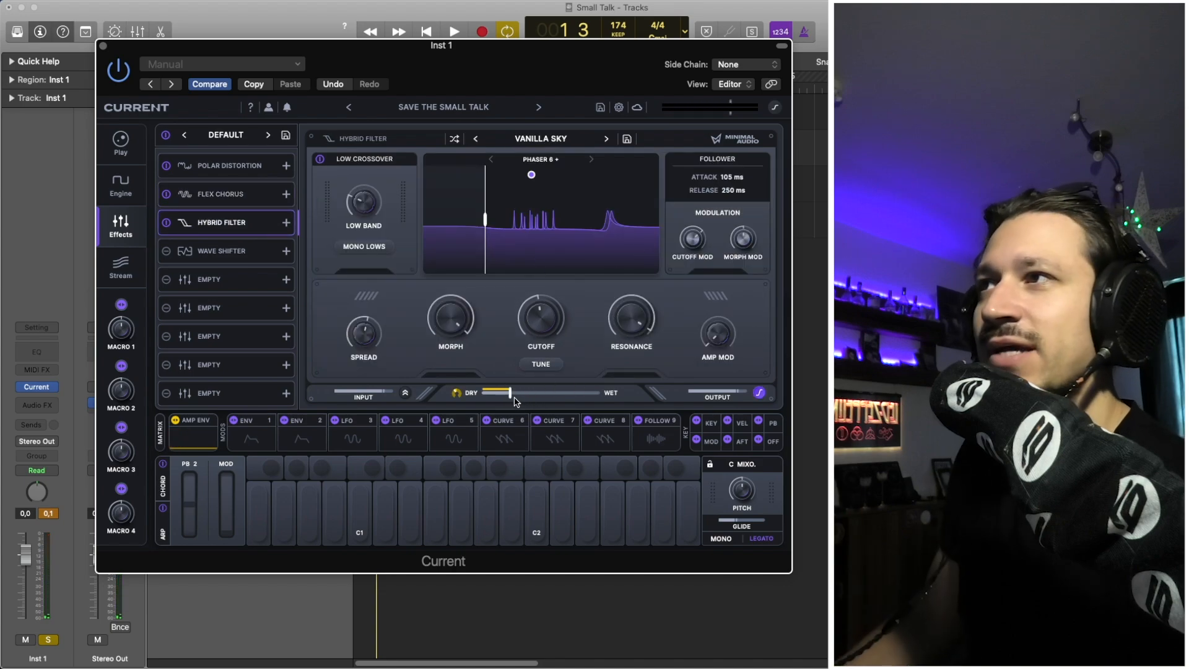
{"action": "mouse_move", "coordinate": [511, 395]}
{"action": "left_mouse_down"}
{"action": "mouse_move", "coordinate": [596, 396]}
{"action": "mouse_move", "coordinate": [513, 393]}
{"action": "left_mouse_up"}
{"action": "key", "text": "space"}
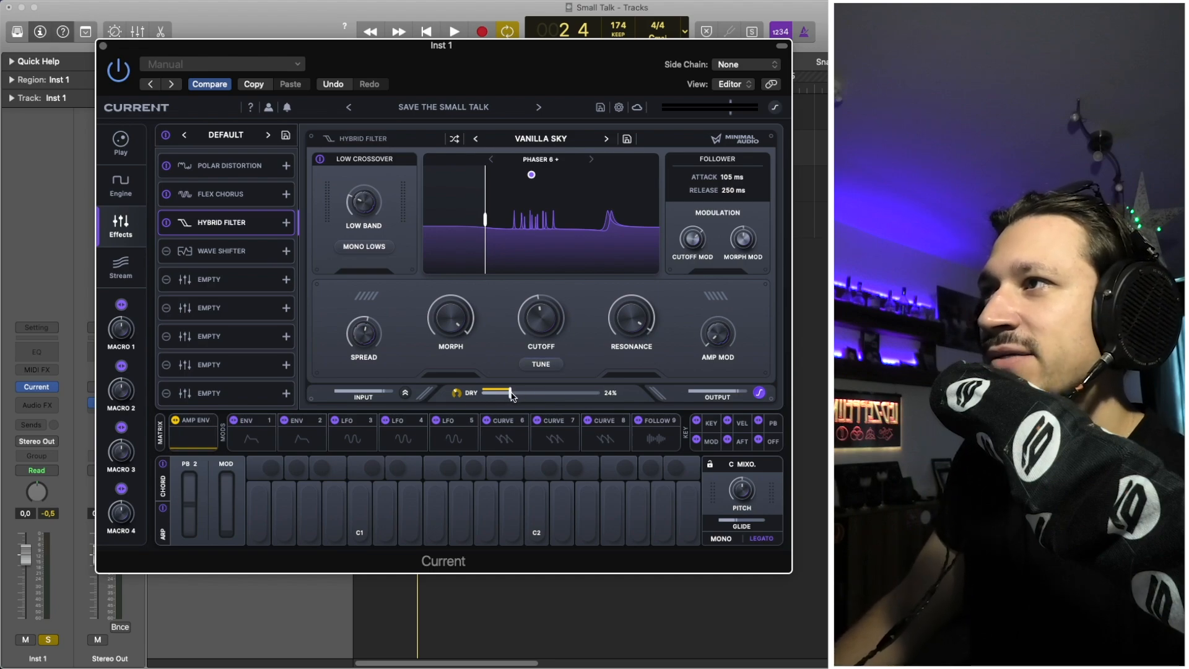
{"action": "key", "text": "space"}
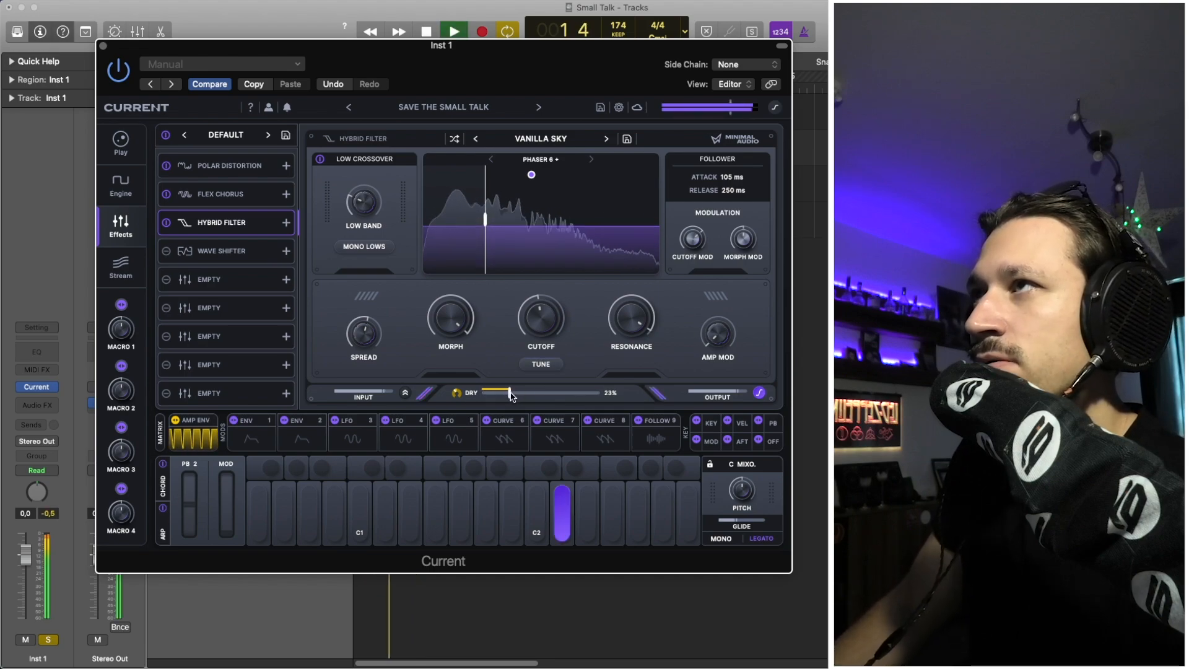
{"action": "left_click", "coordinate": [168, 221]}
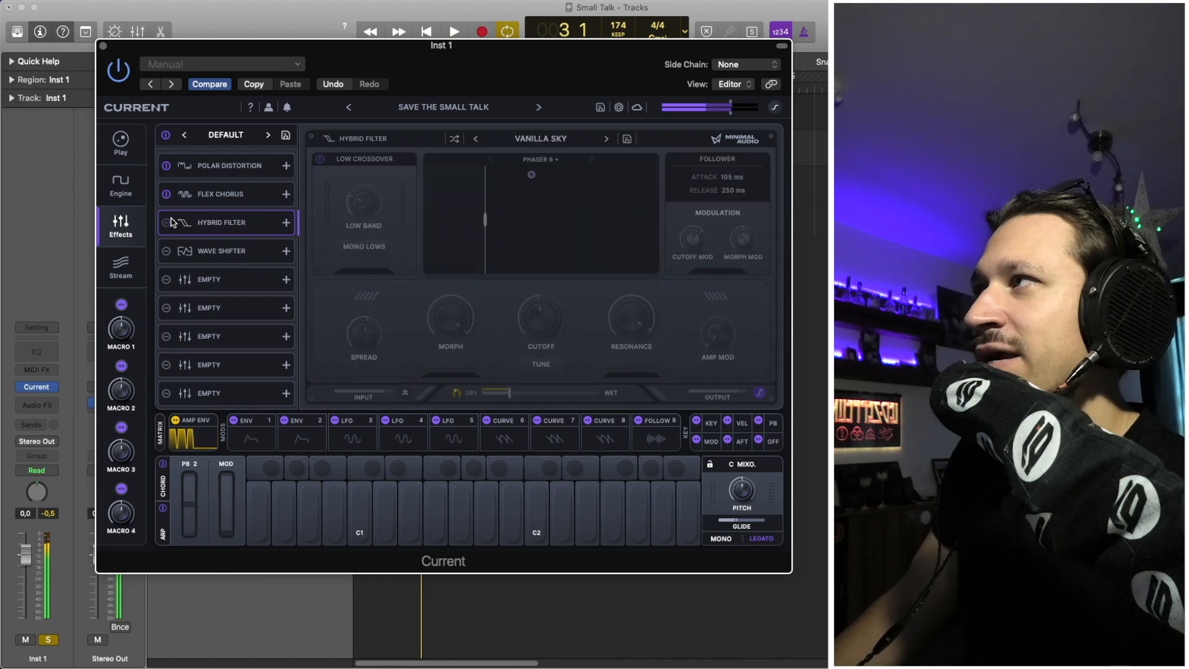
{"action": "left_click", "coordinate": [168, 222]}
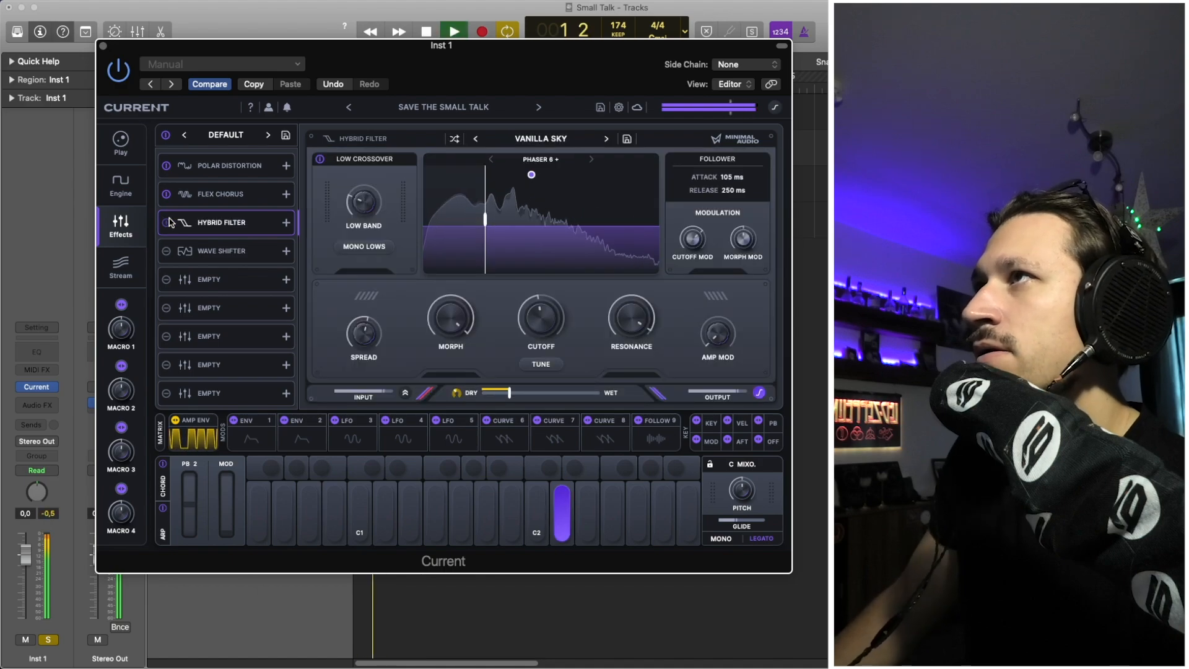
{"action": "key", "text": "space"}
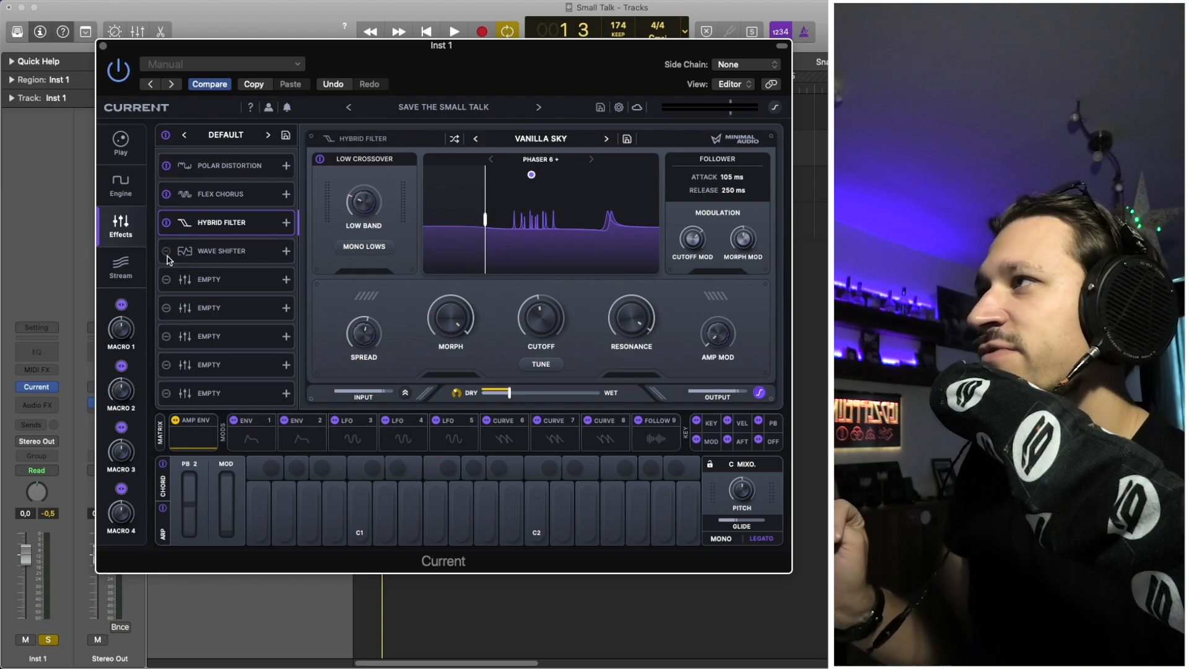
- Switch on Wave Shifter, compare the loop with its wet mix at 35% and set the mix back to 0%
{"action": "left_click", "coordinate": [217, 249]}
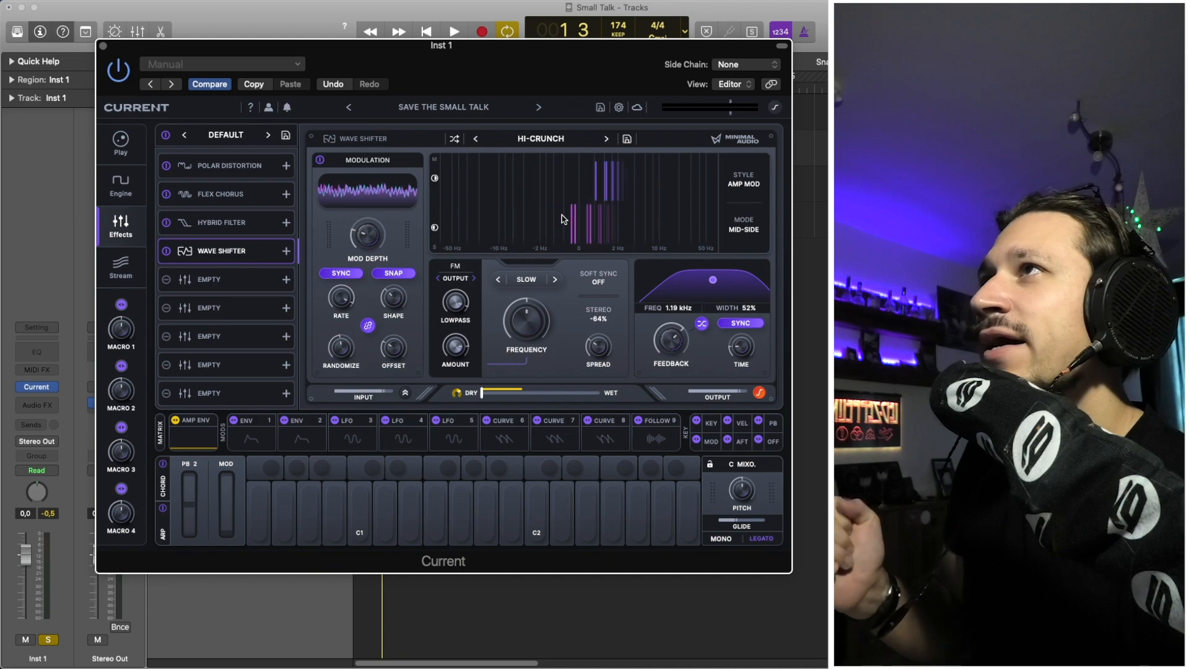
{"action": "left_click", "coordinate": [223, 223]}
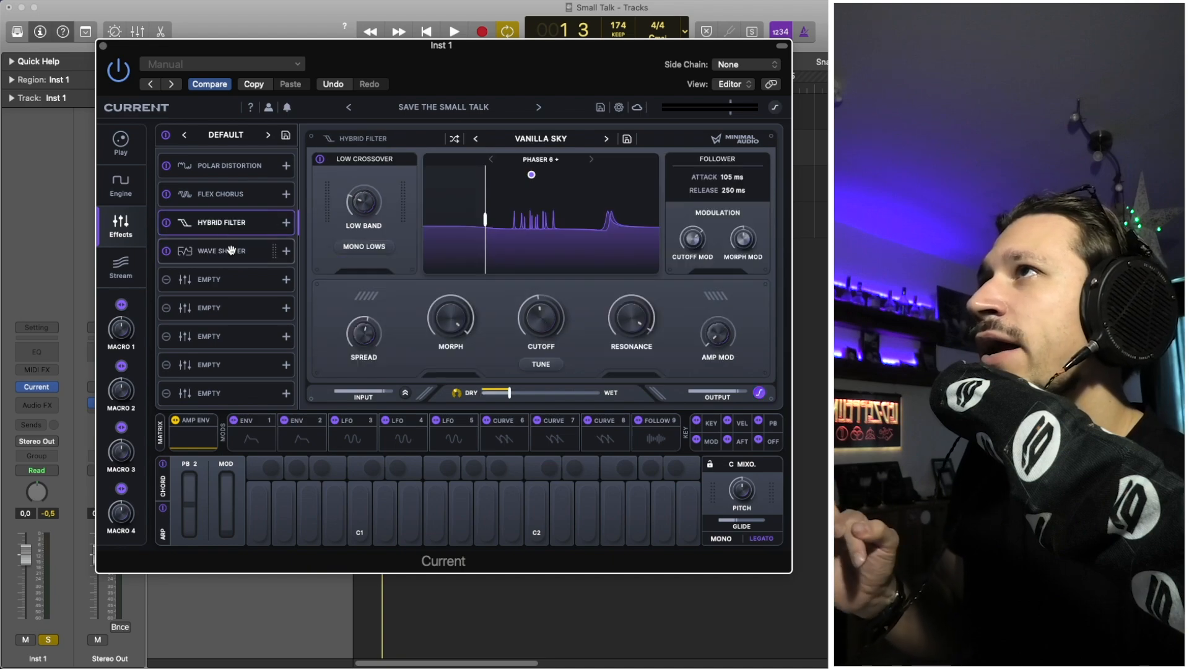
{"action": "left_click", "coordinate": [231, 239]}
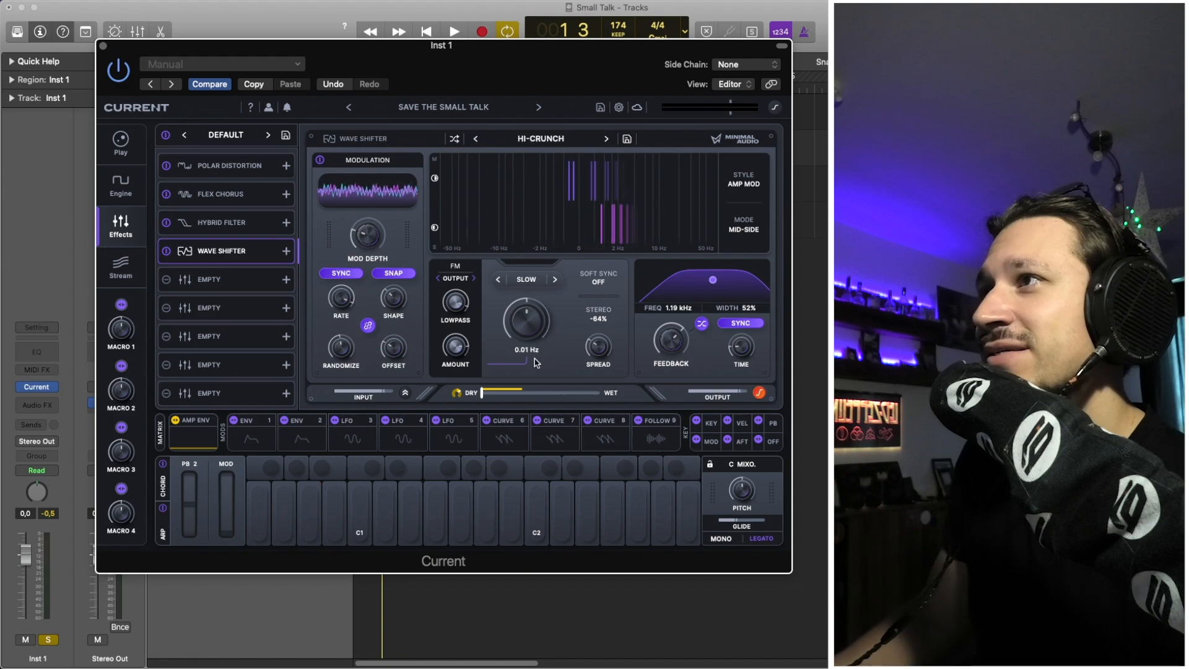
{"action": "key", "text": "space"}
{"action": "left_click_drag", "start_coordinate": [512, 396], "coordinate": [553, 396]}
{"action": "key", "text": "space"}
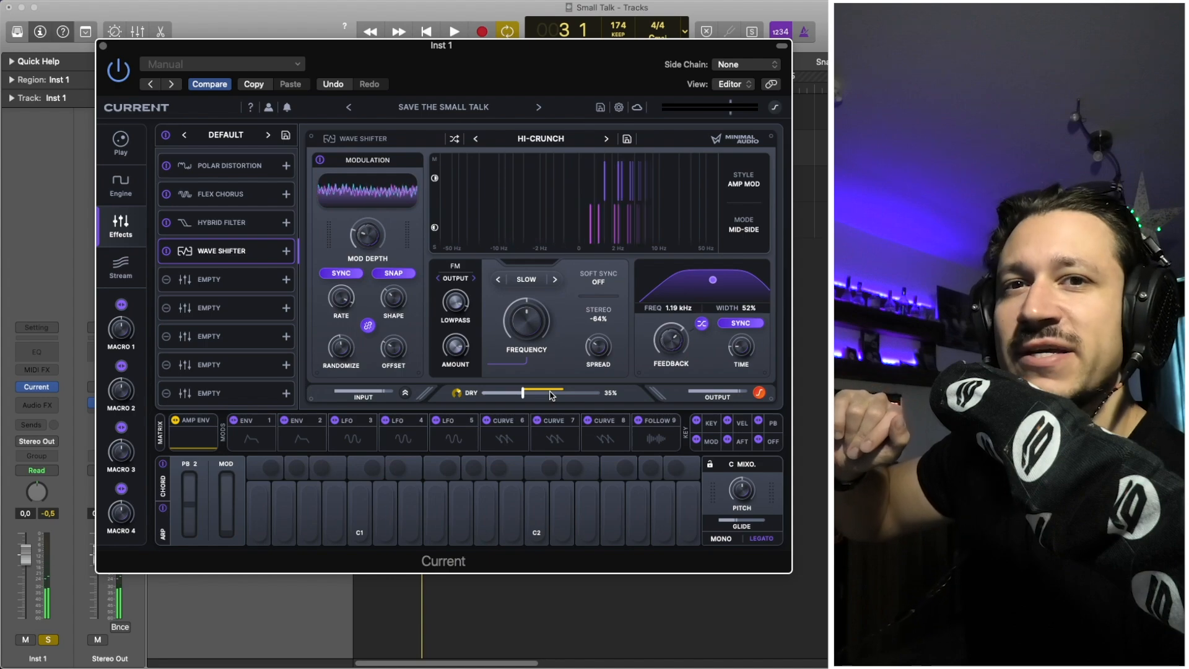
{"action": "left_click_drag", "start_coordinate": [551, 395], "coordinate": [548, 394]}
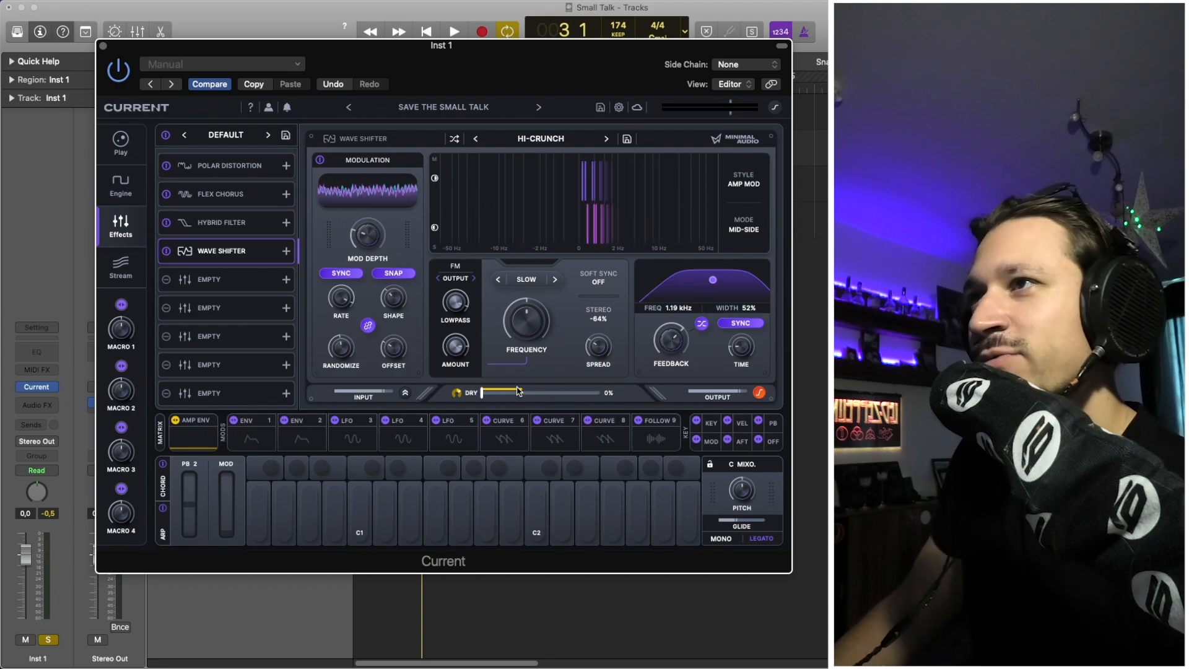
{"action": "key", "text": "space"}
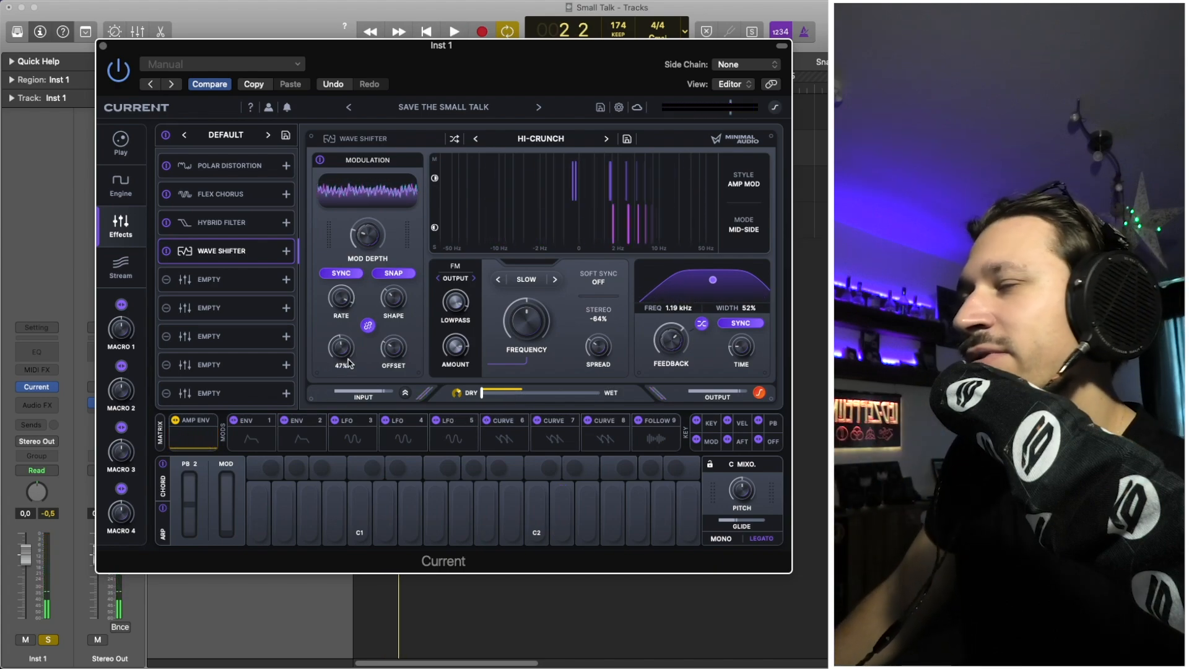
{"action": "key", "text": "space"}
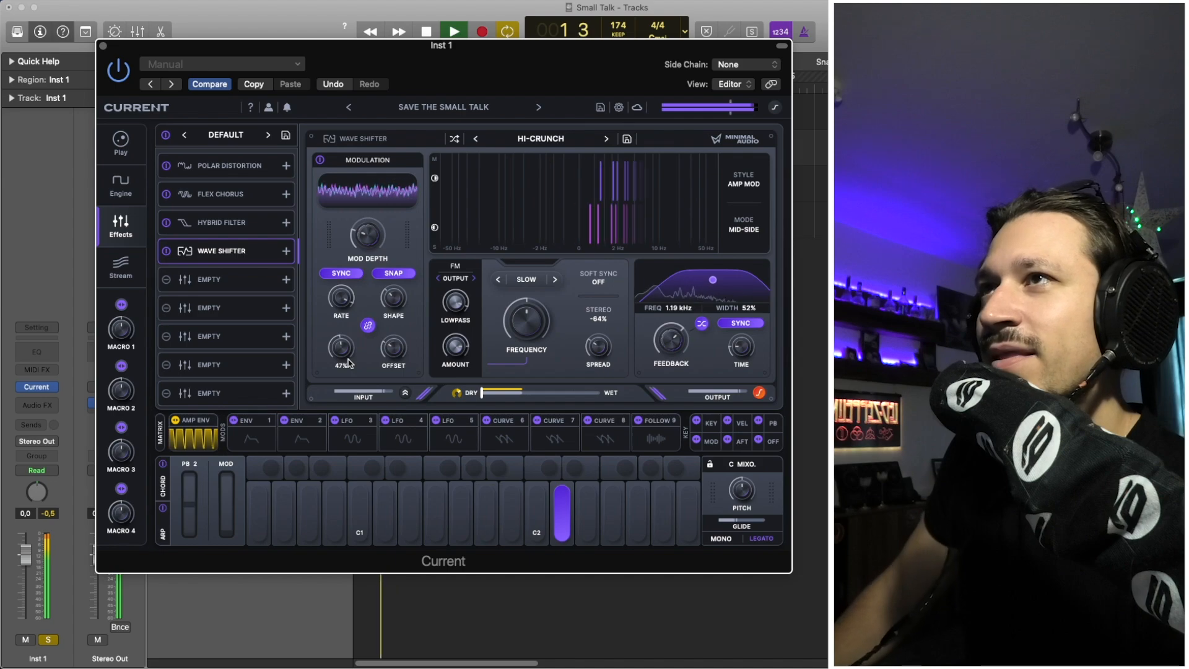
{"action": "key", "text": "space"}
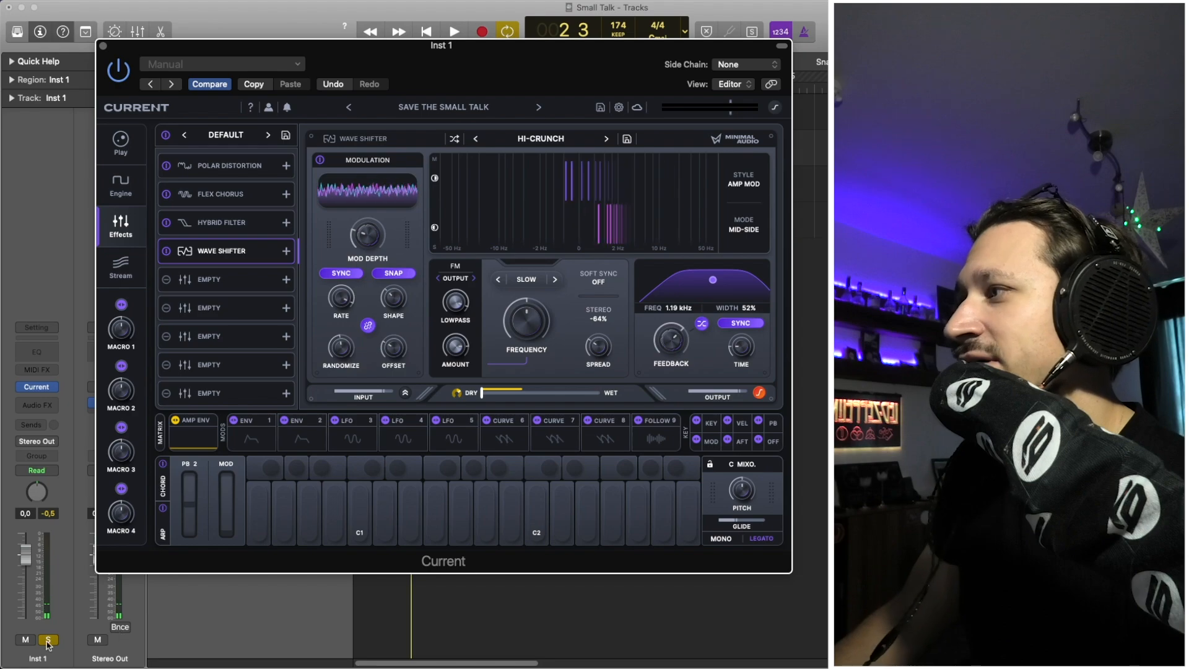
- Look through the Play, Engine, Effects and Stream pages of the patch, ending on the Engine page
{"action": "left_click", "coordinate": [120, 266]}
{"action": "left_click", "coordinate": [123, 215]}
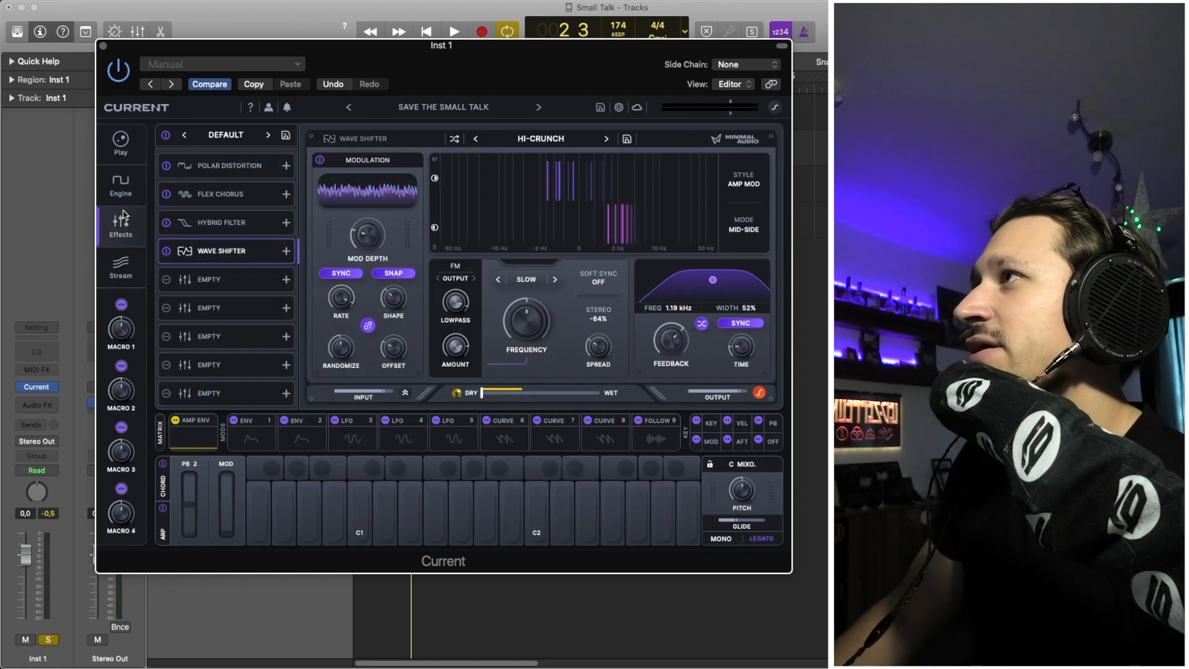
{"action": "left_click", "coordinate": [121, 143]}
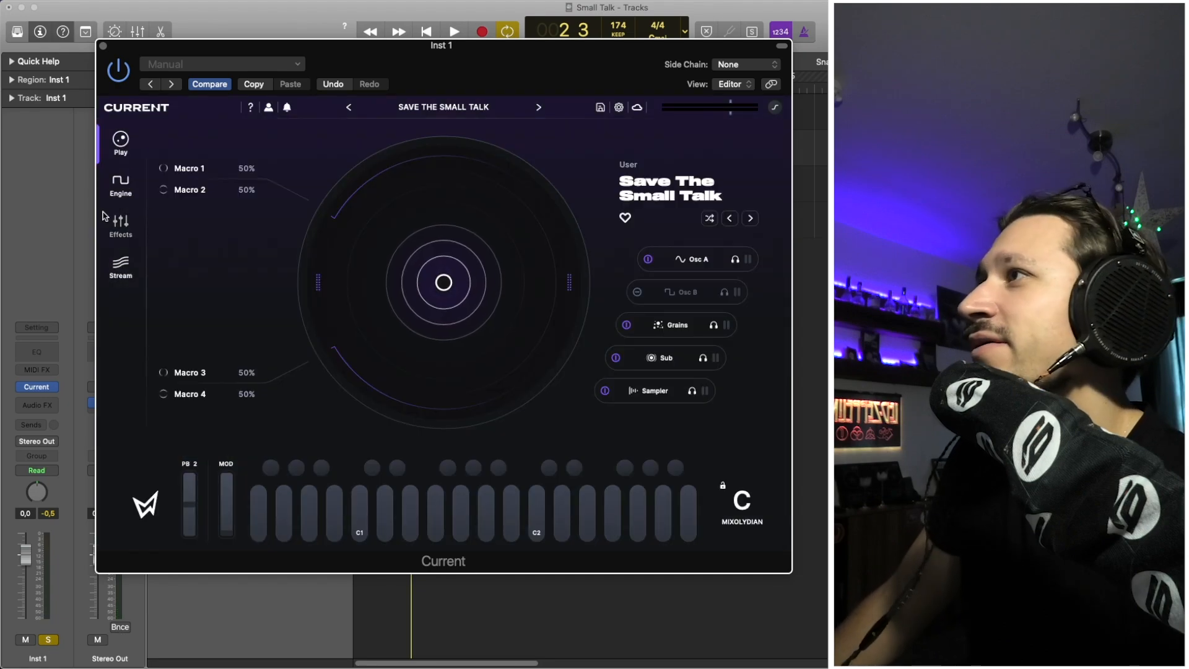
{"action": "left_click", "coordinate": [116, 184]}
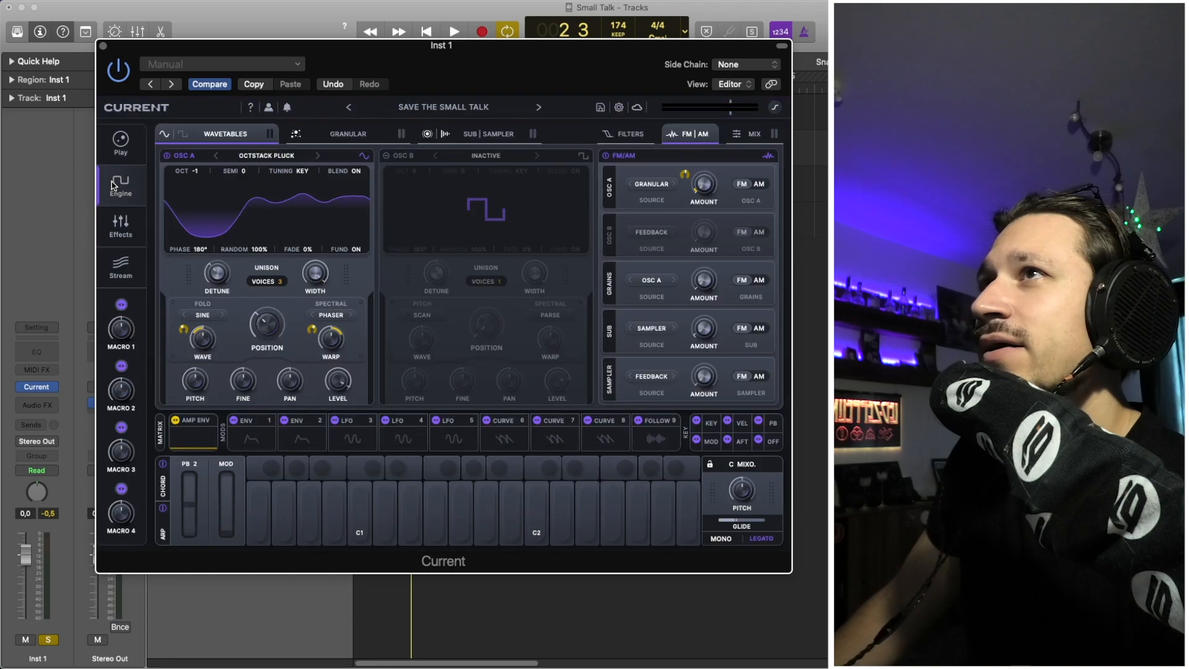
{"action": "left_click", "coordinate": [121, 234]}
{"action": "left_click", "coordinate": [121, 267]}
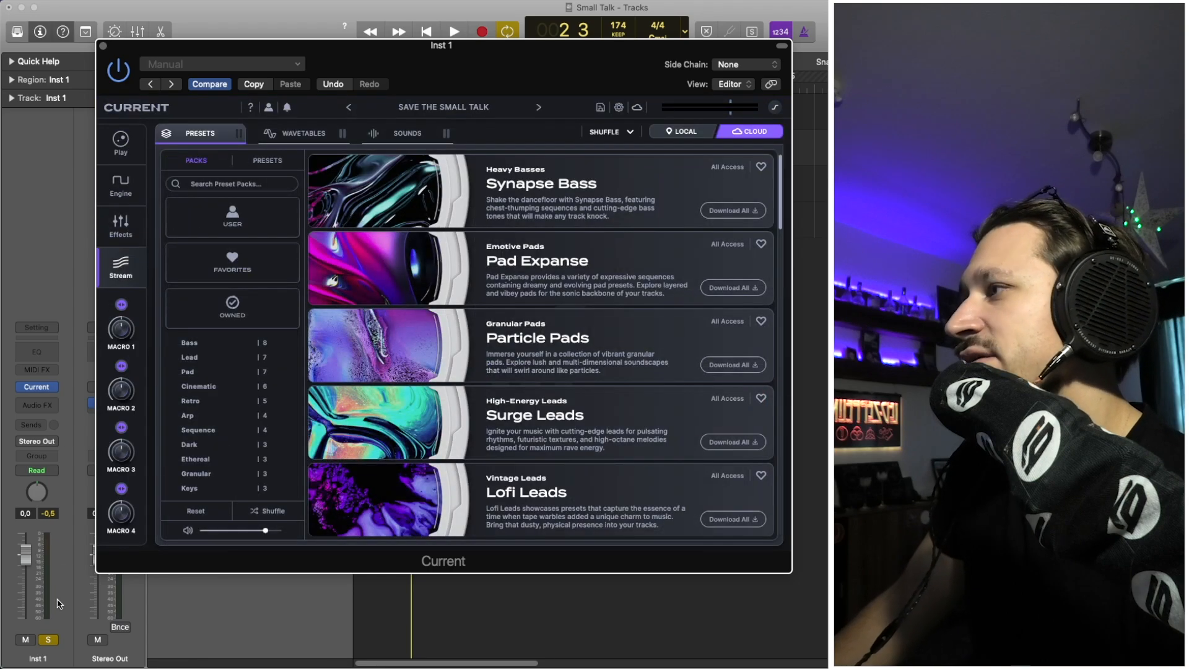
{"action": "left_click", "coordinate": [135, 187]}
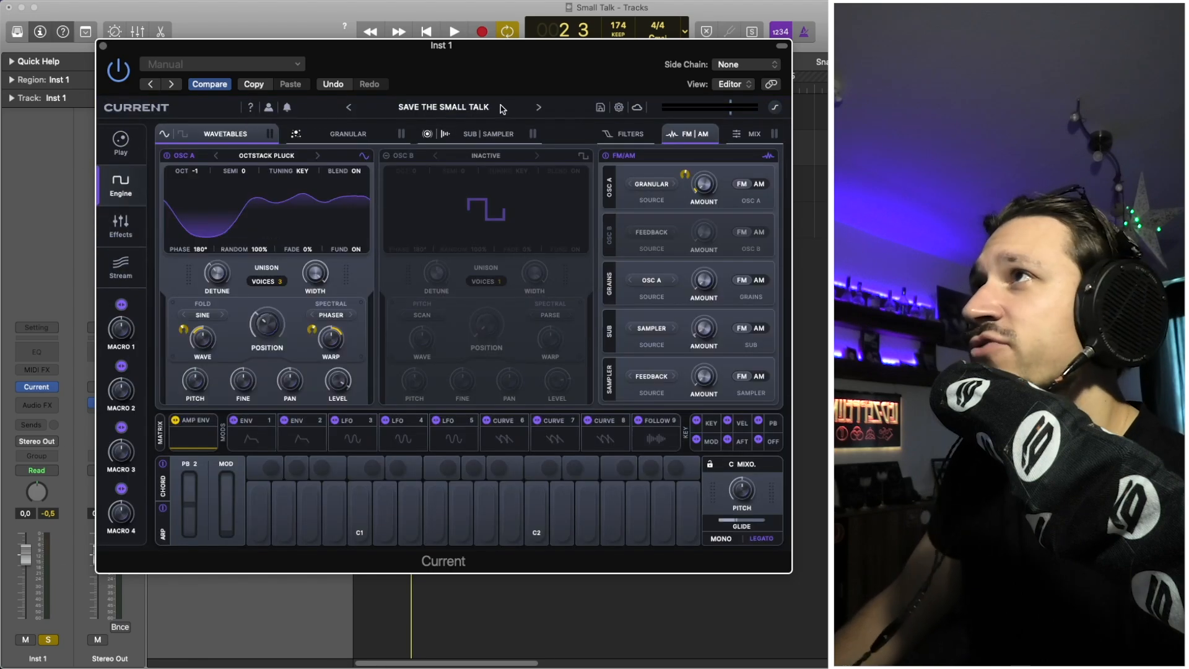
- Unsolo Inst 1 to hear it together with the drum break, and close its synth window
{"action": "key", "text": "space"}
{"action": "left_click", "coordinate": [49, 639]}
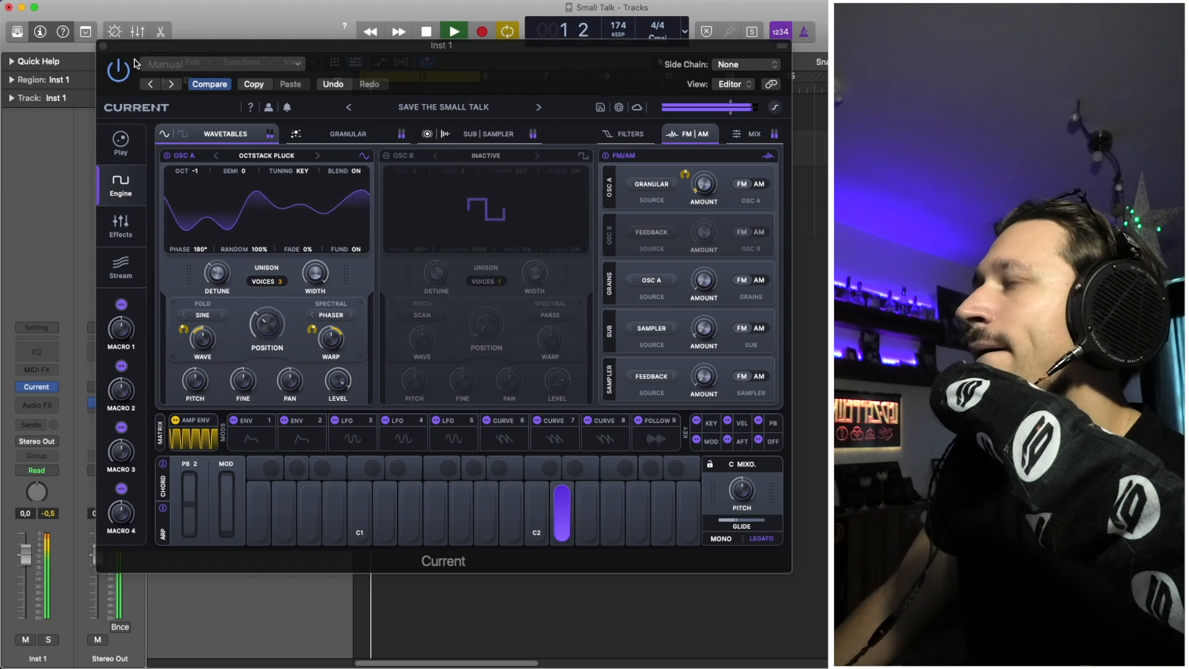
{"action": "key", "text": "space"}
{"action": "left_click", "coordinate": [103, 46]}
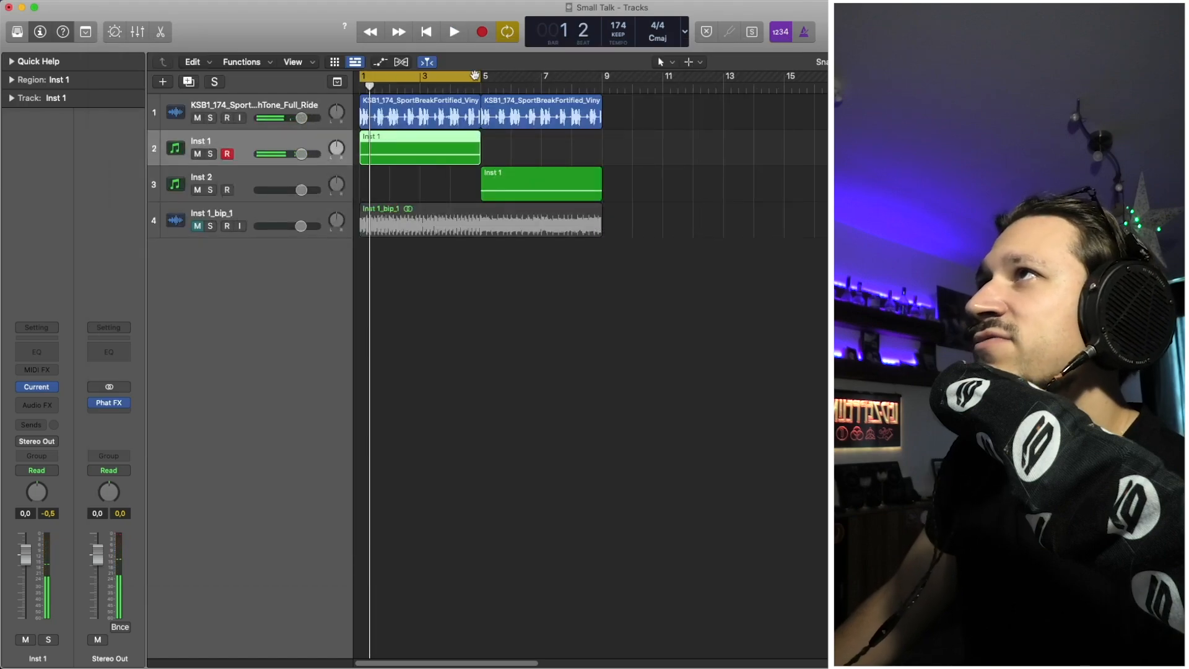
- Move the cycle range to bars 5–9 to play the Inst 2 track, and open its Current instrument
{"action": "left_click_drag", "start_coordinate": [475, 75], "coordinate": [596, 75]}
{"action": "left_click", "coordinate": [248, 181]}
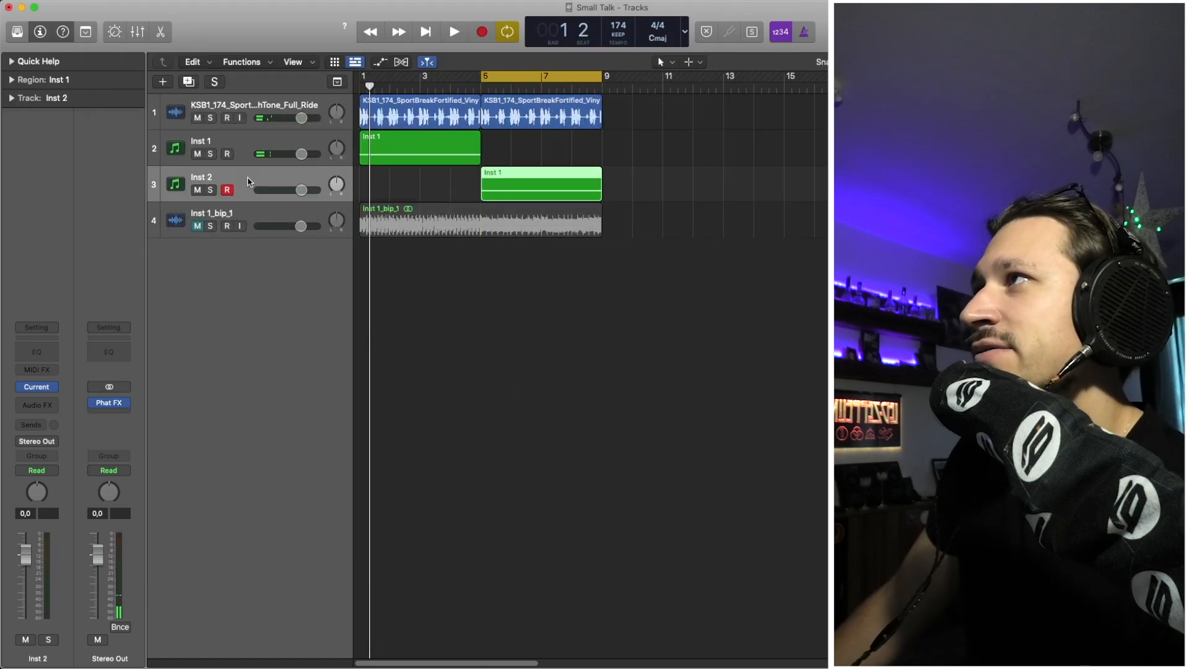
{"action": "key", "text": "space"}
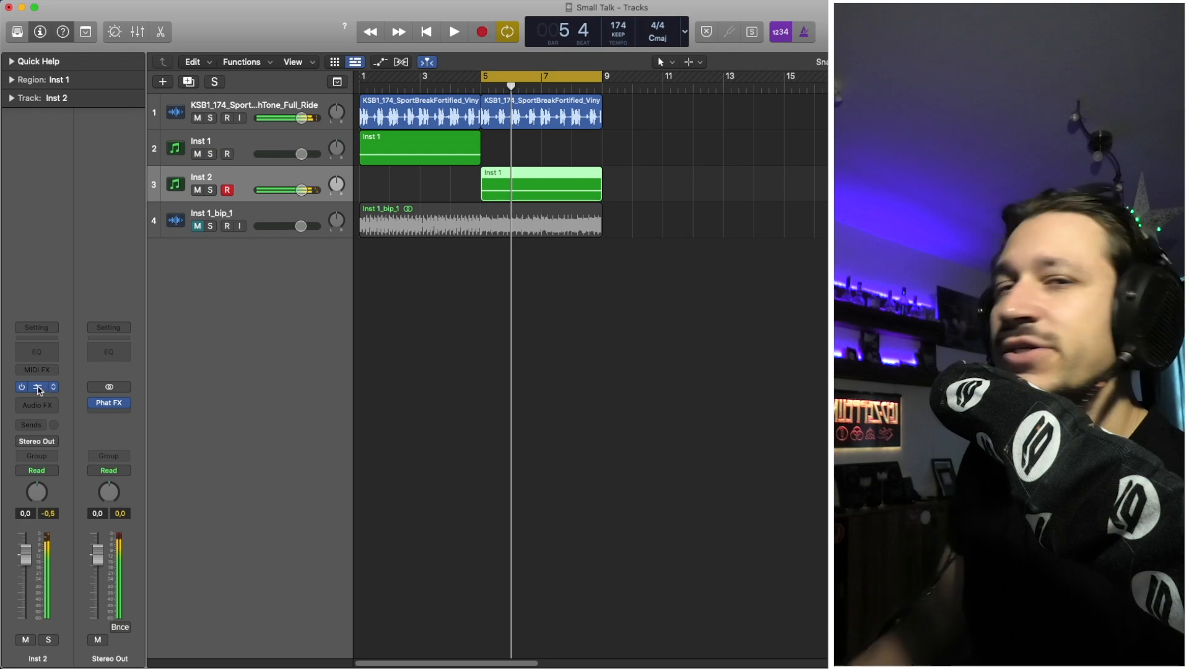
{"action": "left_click", "coordinate": [38, 387]}
{"action": "left_click_drag", "start_coordinate": [450, 165], "coordinate": [254, 47]}
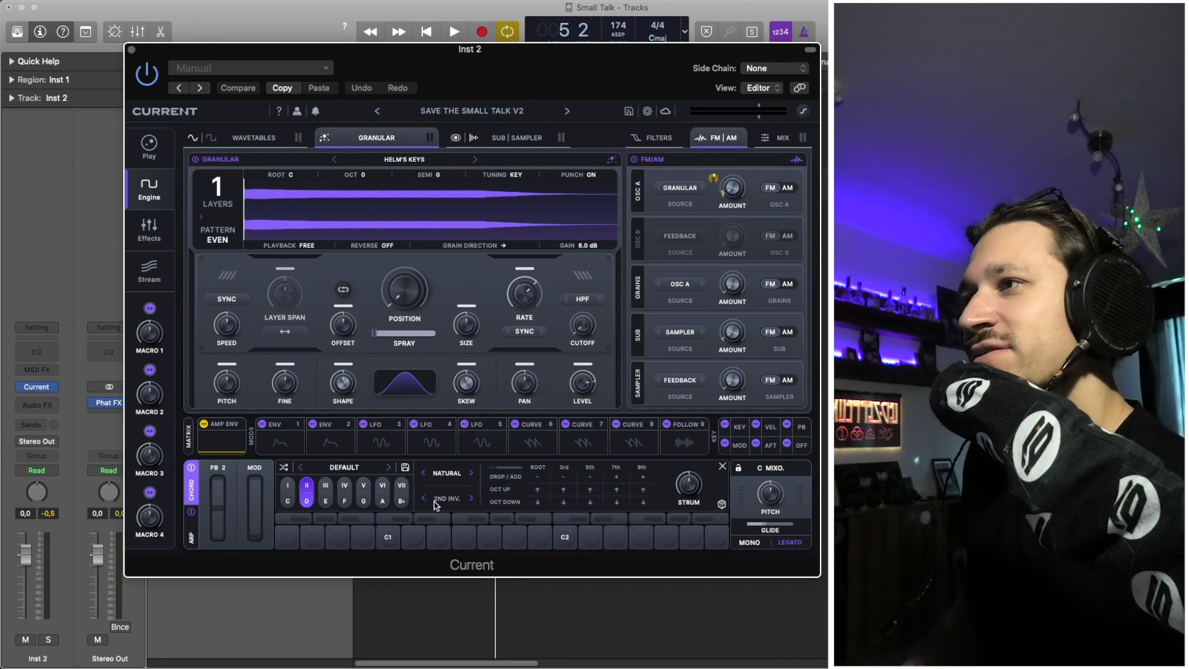
- Compare the Inst 2 chord in first and second inversion during playback, leaving it on second inversion
{"action": "key", "text": "space"}
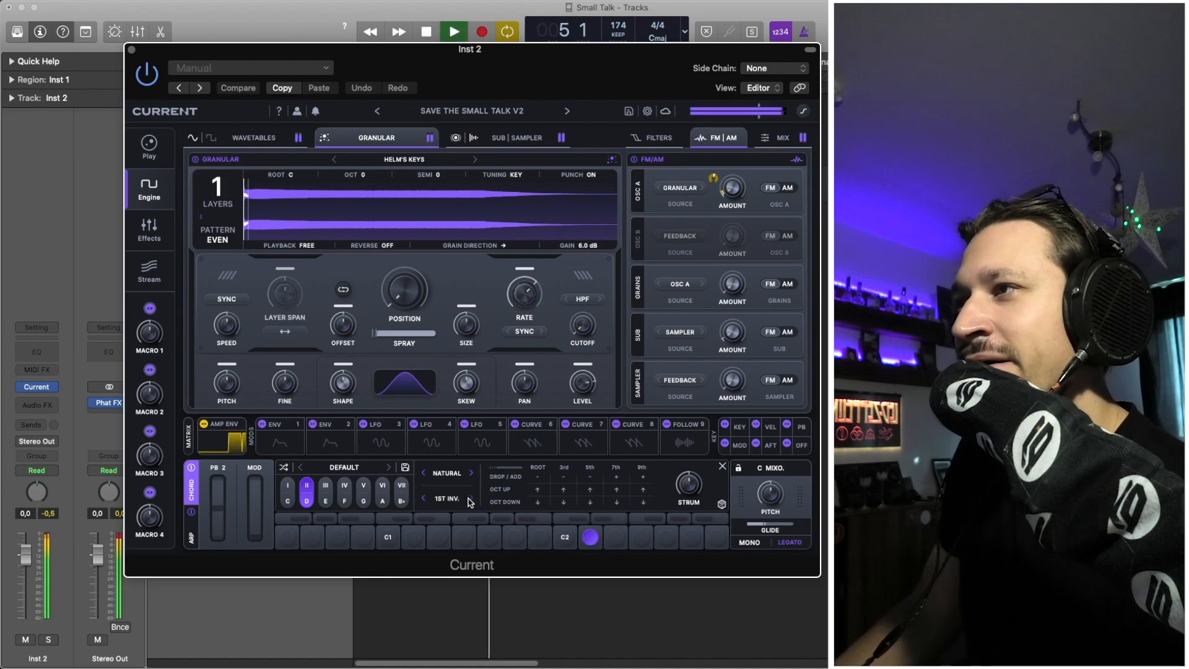
{"action": "key", "text": "space"}
{"action": "left_click", "coordinate": [469, 499]}
{"action": "key", "text": "space"}
{"action": "key", "text": "space"}
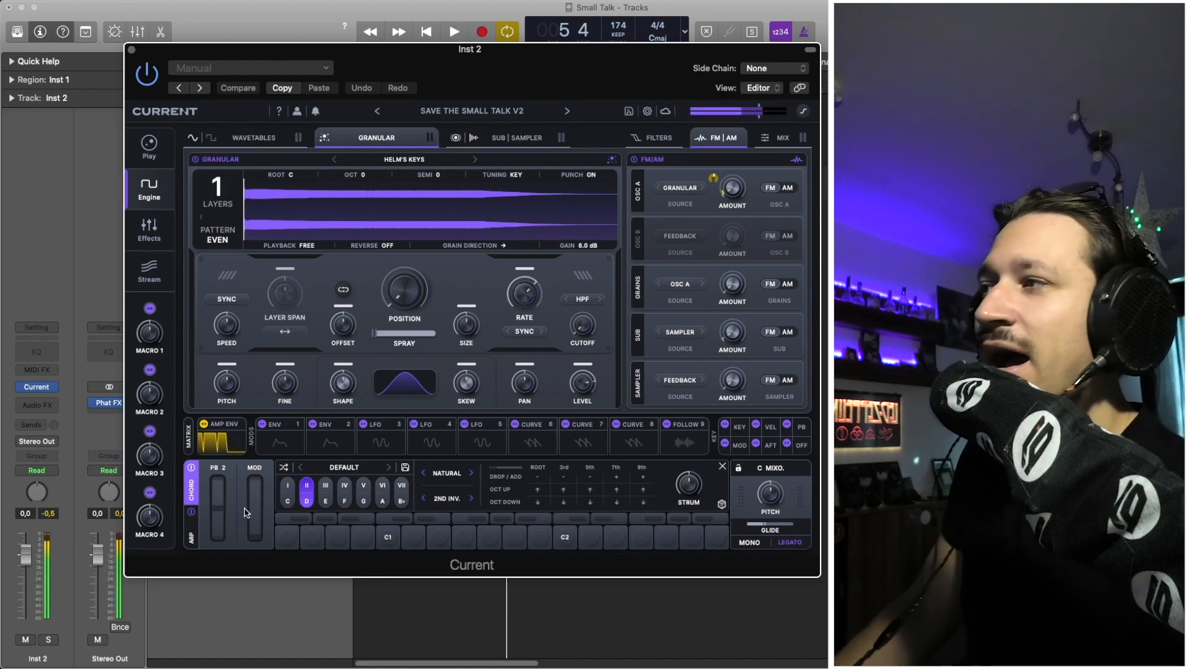
- Open the Inst 2 arpeggiator settings, audition the loop and set the arpeggiator length to 85%
{"action": "left_click", "coordinate": [192, 534]}
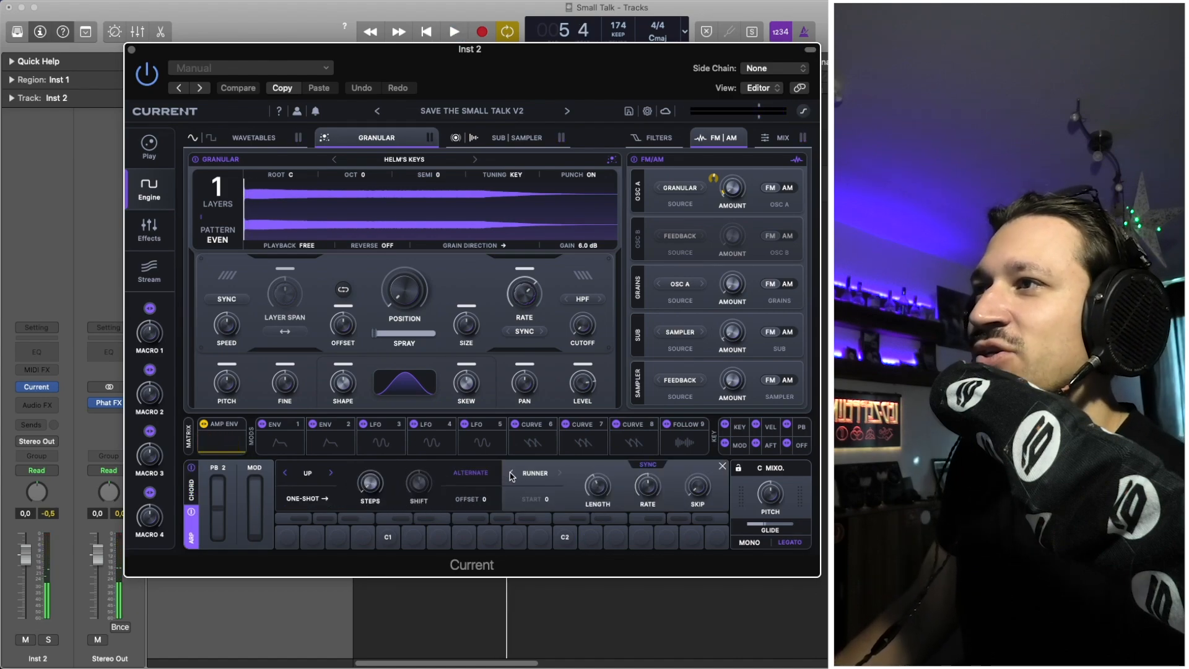
{"action": "key", "text": "space"}
{"action": "left_click", "coordinate": [536, 477]}
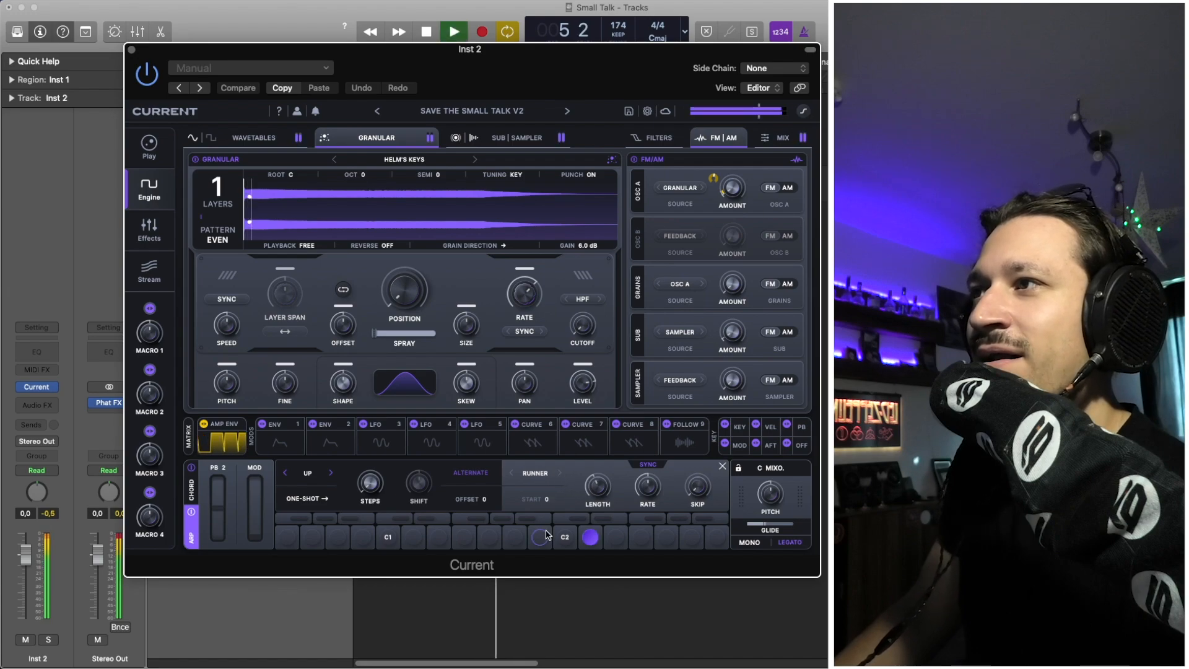
{"action": "key", "text": "space"}
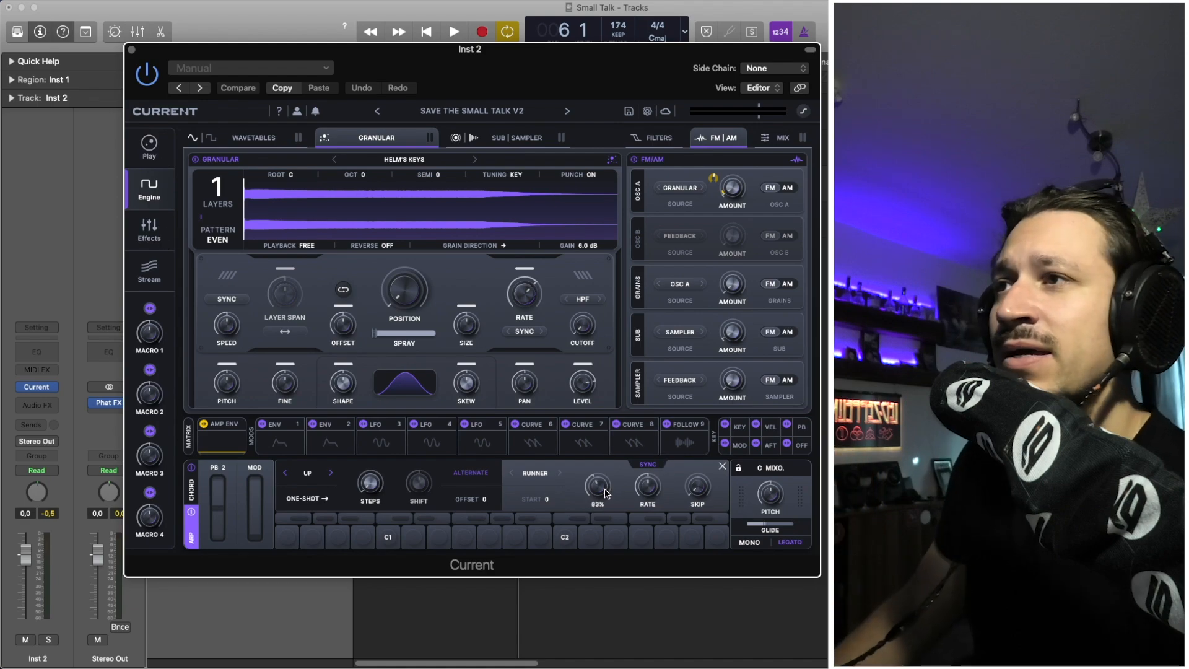
{"action": "left_click_drag", "start_coordinate": [606, 493], "coordinate": [598, 492]}
{"action": "key", "text": "space"}
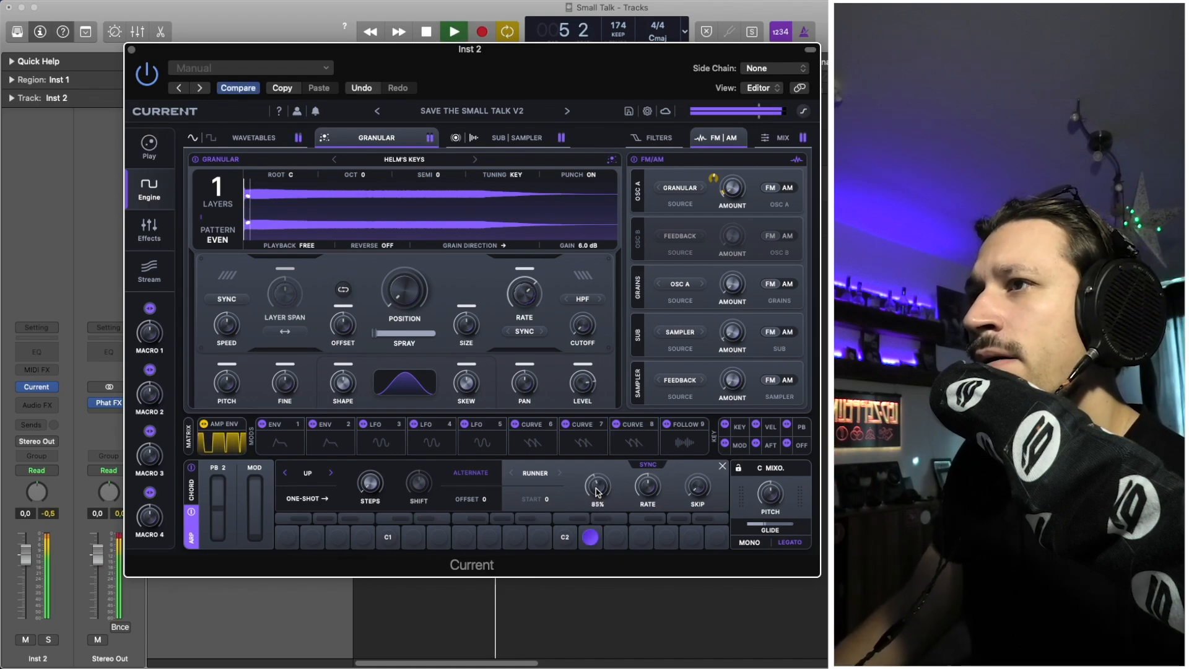
{"action": "key", "text": "space"}
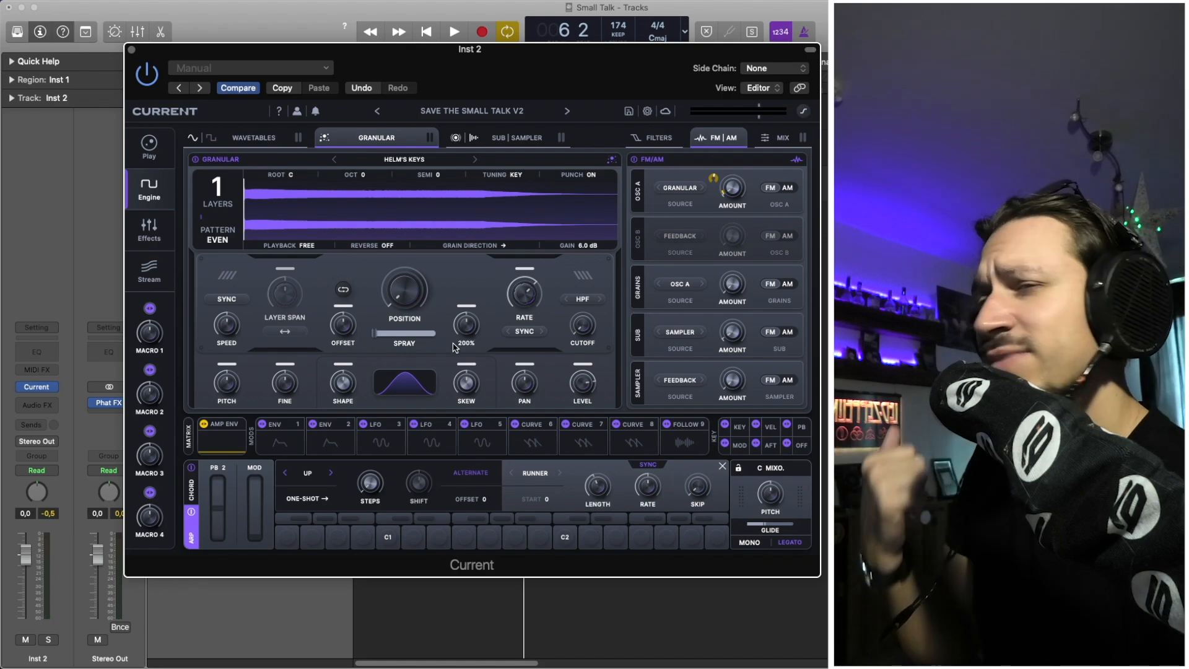
- Check the Inst 2 effects chain, and play the loop while examining the Osc A wavetable position
{"action": "left_click", "coordinate": [149, 231]}
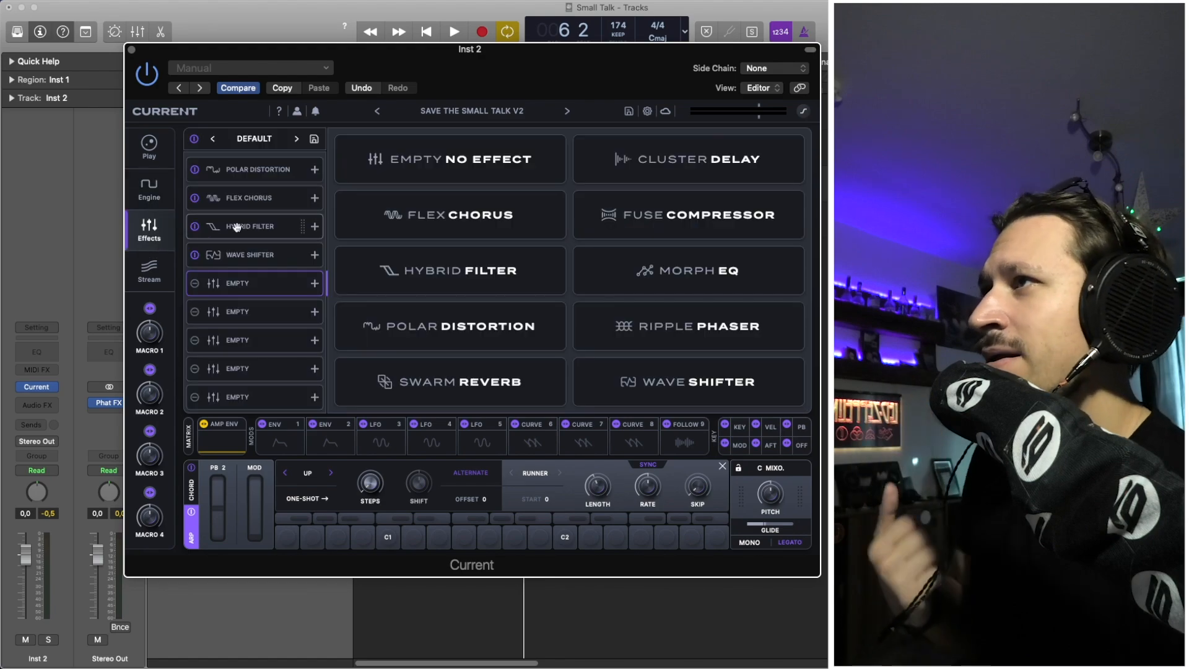
{"action": "left_click", "coordinate": [149, 187]}
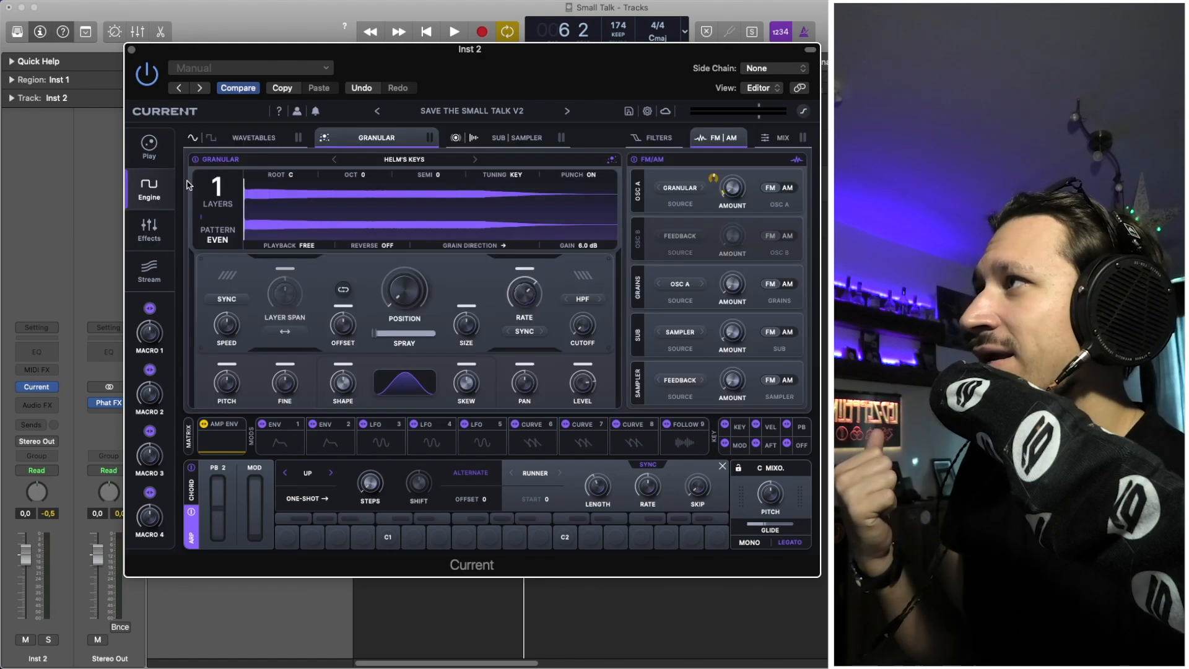
{"action": "left_click", "coordinate": [260, 134]}
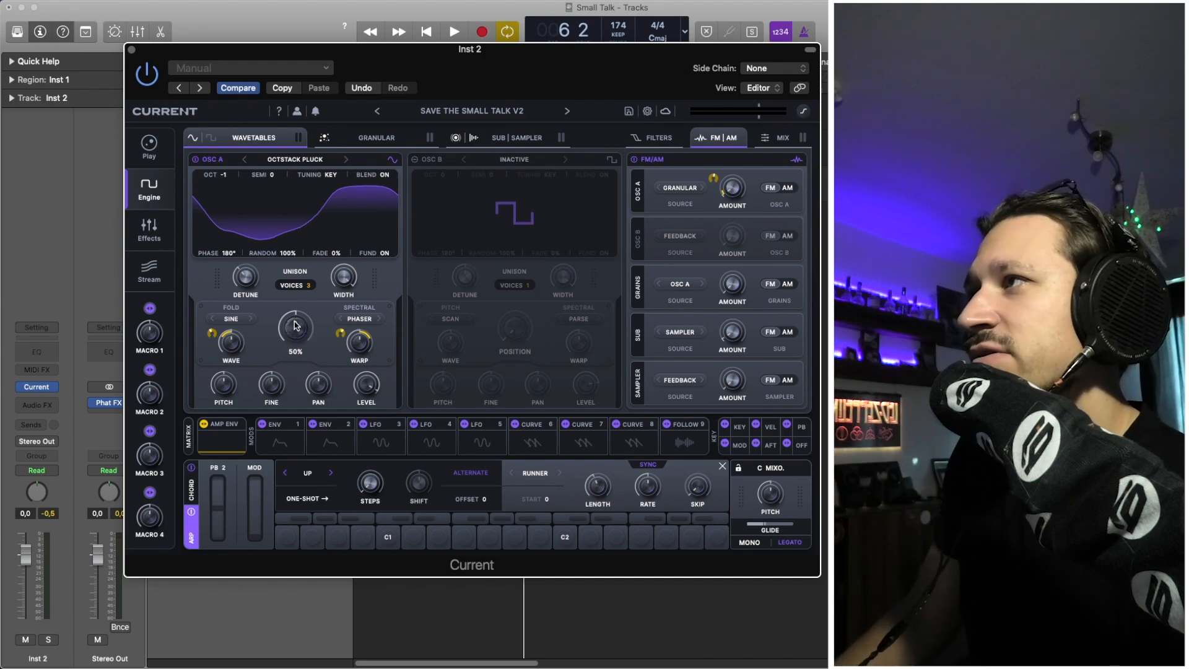
{"action": "mouse_move", "coordinate": [295, 326]}
{"action": "left_mouse_down"}
{"action": "mouse_move", "coordinate": [294, 341]}
{"action": "mouse_move", "coordinate": [301, 327]}
{"action": "left_mouse_up"}
{"action": "key", "text": "space"}
{"action": "key", "text": "space"}
{"action": "key", "text": "space"}
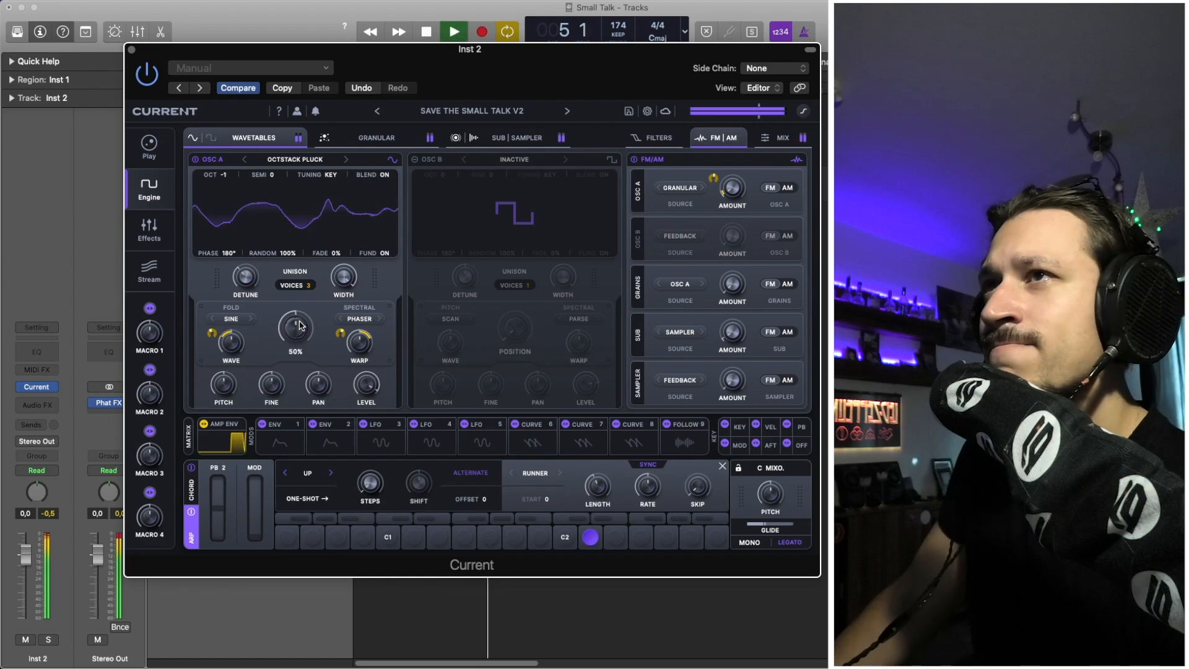
{"action": "key", "text": "space"}
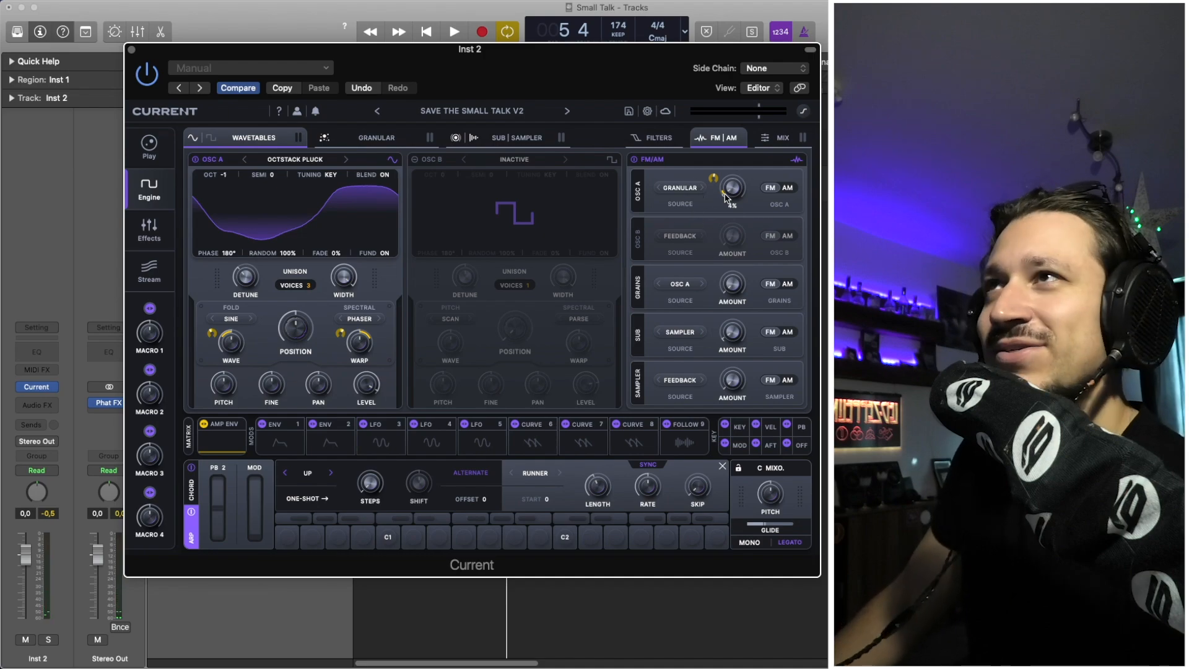
- Play the loop while checking Osc A's FM amount, review the granular, sub, sampler and wavetable engines, and close the Inst 2 synth window
{"action": "key", "text": "space"}
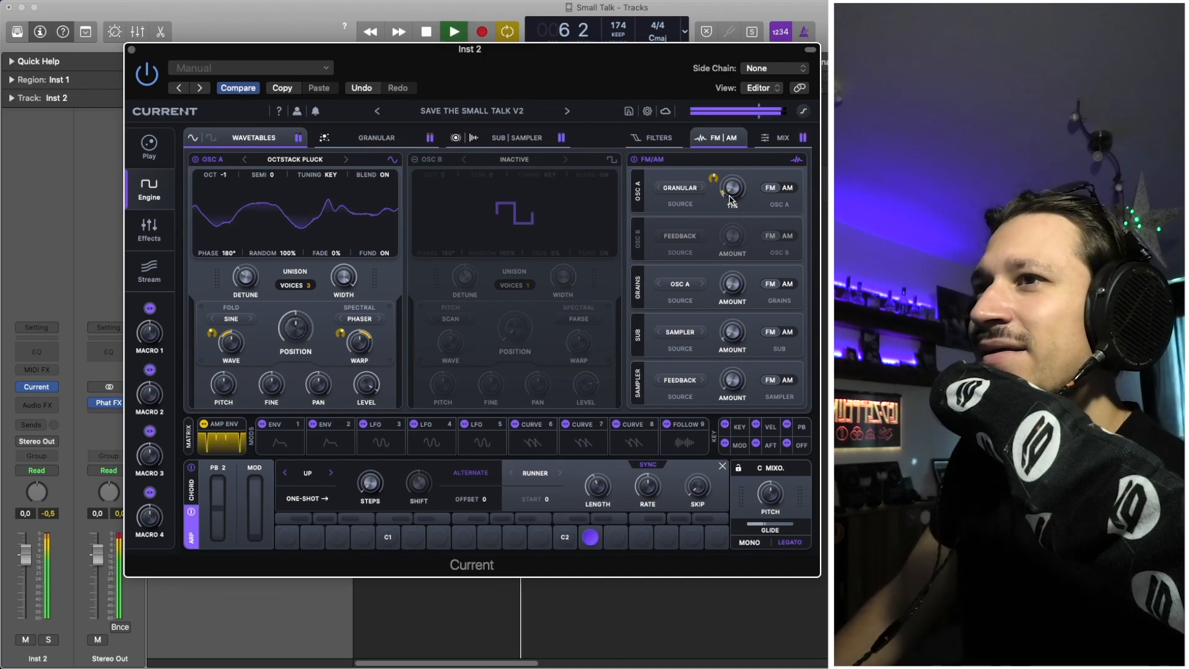
{"action": "key", "text": "space"}
{"action": "left_click", "coordinate": [376, 139]}
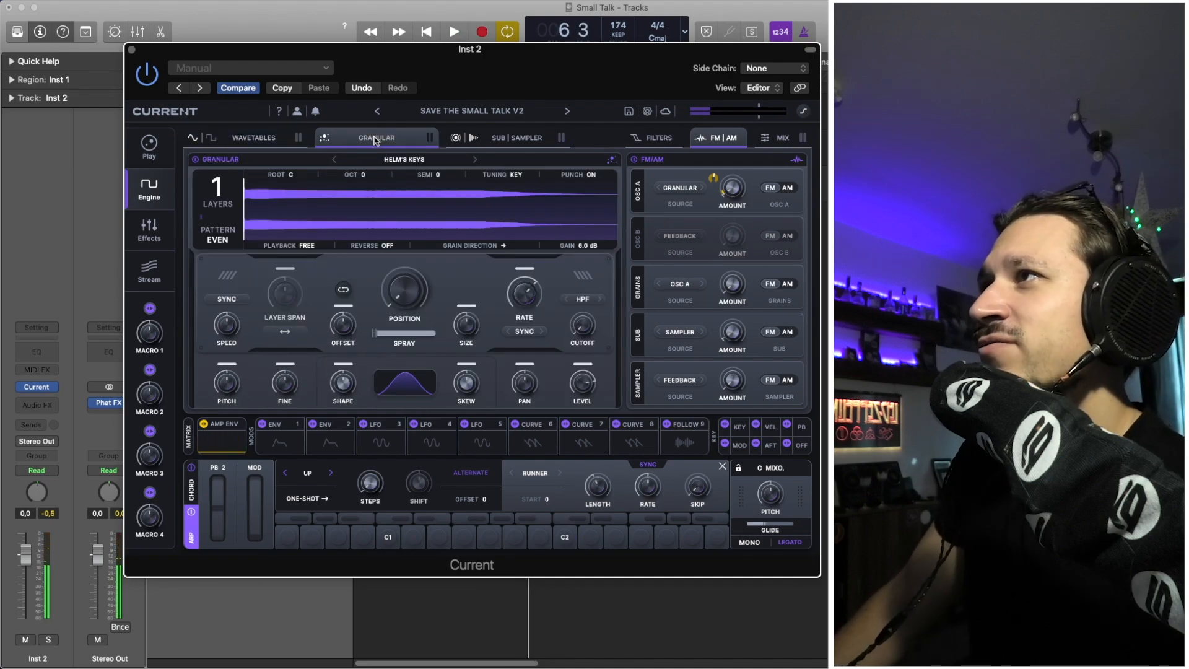
{"action": "left_click", "coordinate": [503, 142]}
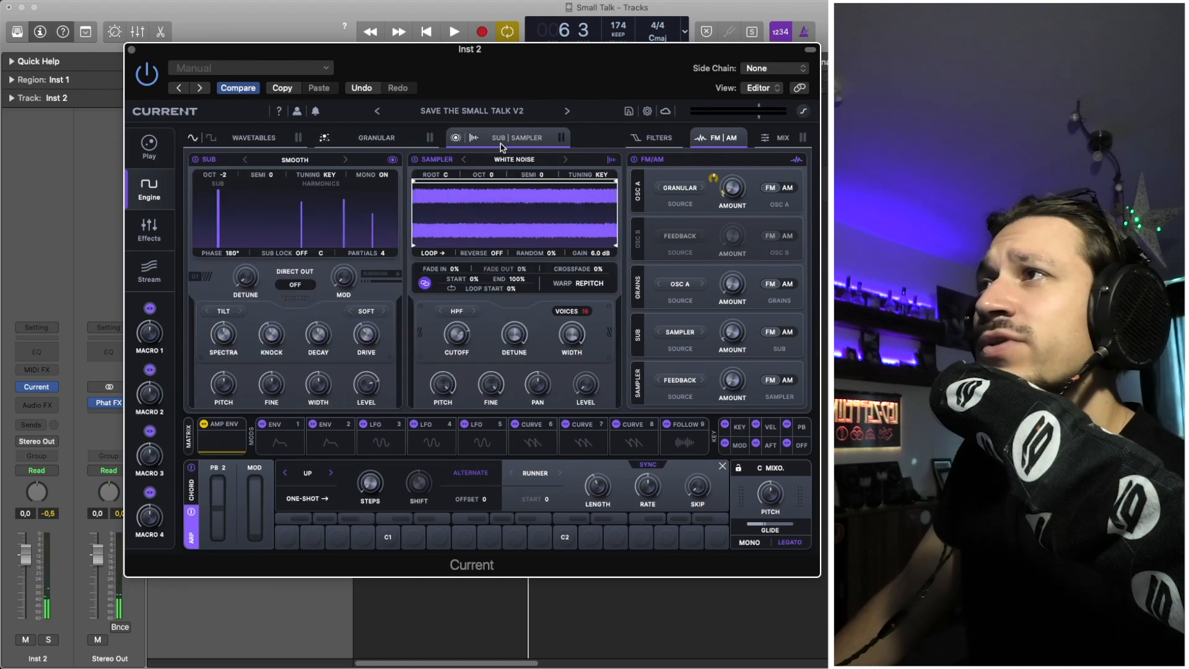
{"action": "left_click", "coordinate": [383, 137]}
{"action": "left_click", "coordinate": [254, 137]}
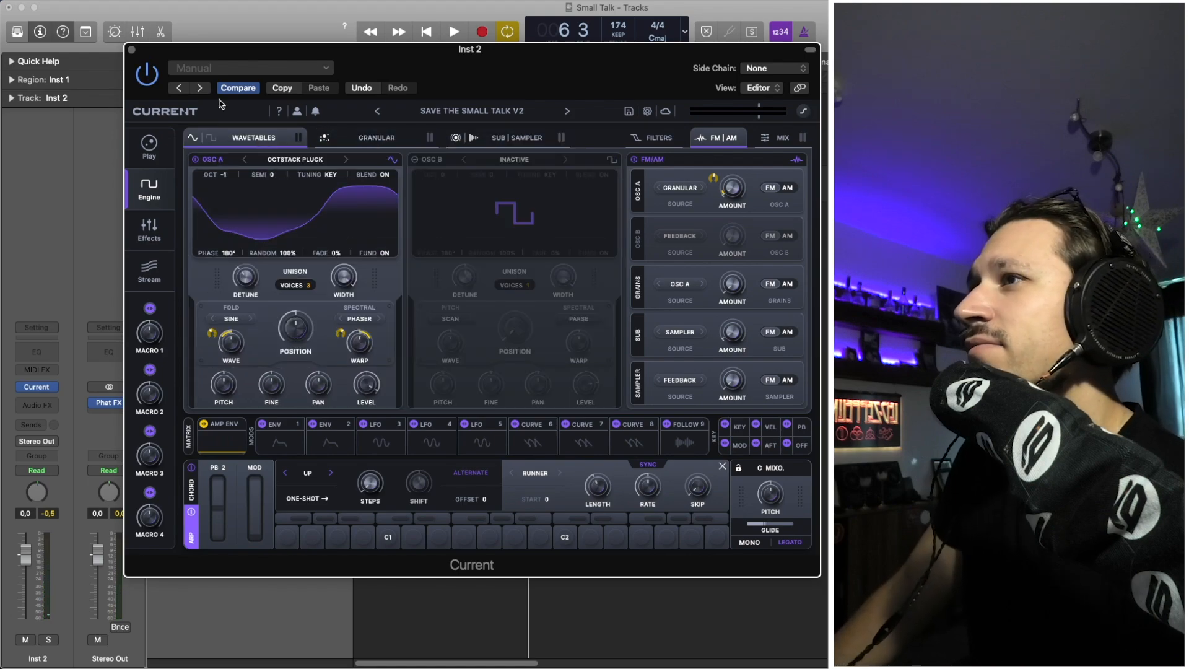
{"action": "left_click", "coordinate": [131, 49]}
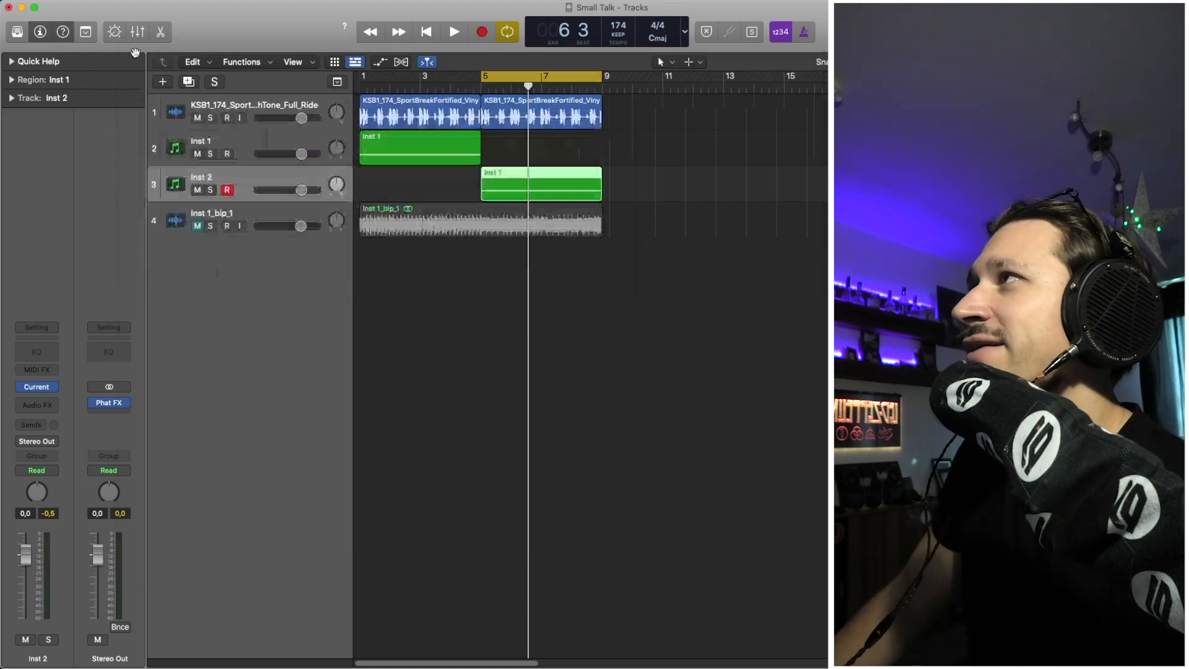
- Set the cycle range to bars 1 to 9 and isolate the bounced Inst 1_bip_1 track, with Inst 1 and Inst 2 muted
{"action": "left_click_drag", "start_coordinate": [360, 79], "coordinate": [601, 80]}
{"action": "left_click_drag", "start_coordinate": [198, 191], "coordinate": [198, 154]}
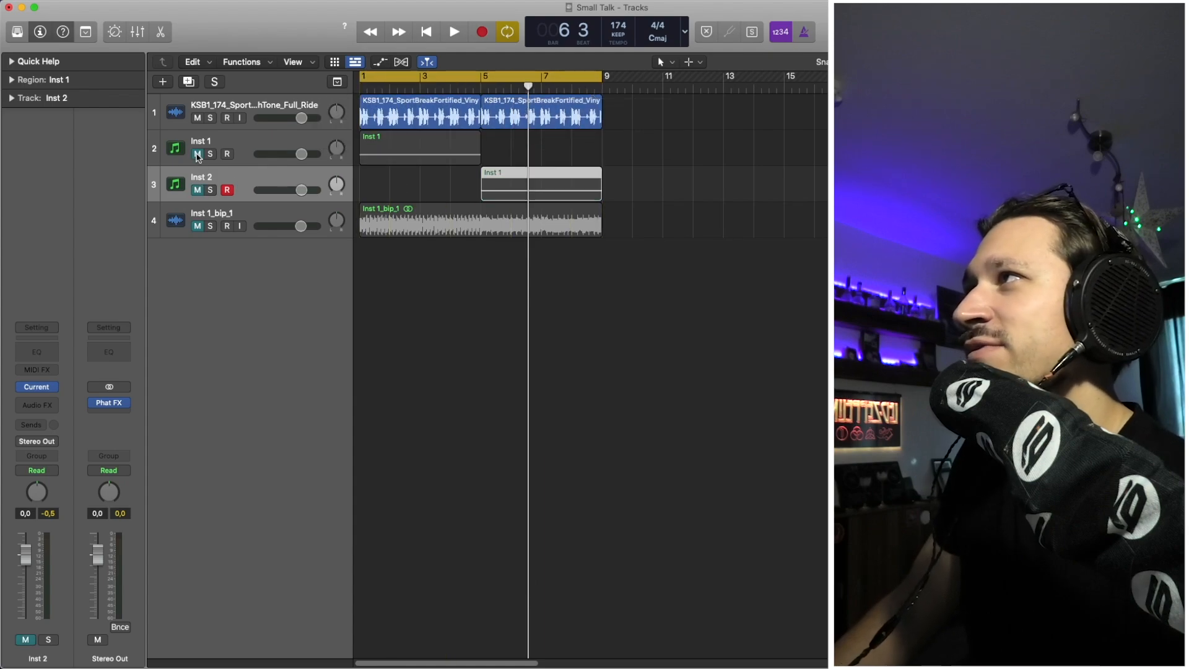
{"action": "left_click", "coordinate": [210, 226]}
{"action": "left_click", "coordinate": [376, 214]}
{"action": "left_click", "coordinate": [439, 251]}
{"action": "left_click", "coordinate": [440, 218]}
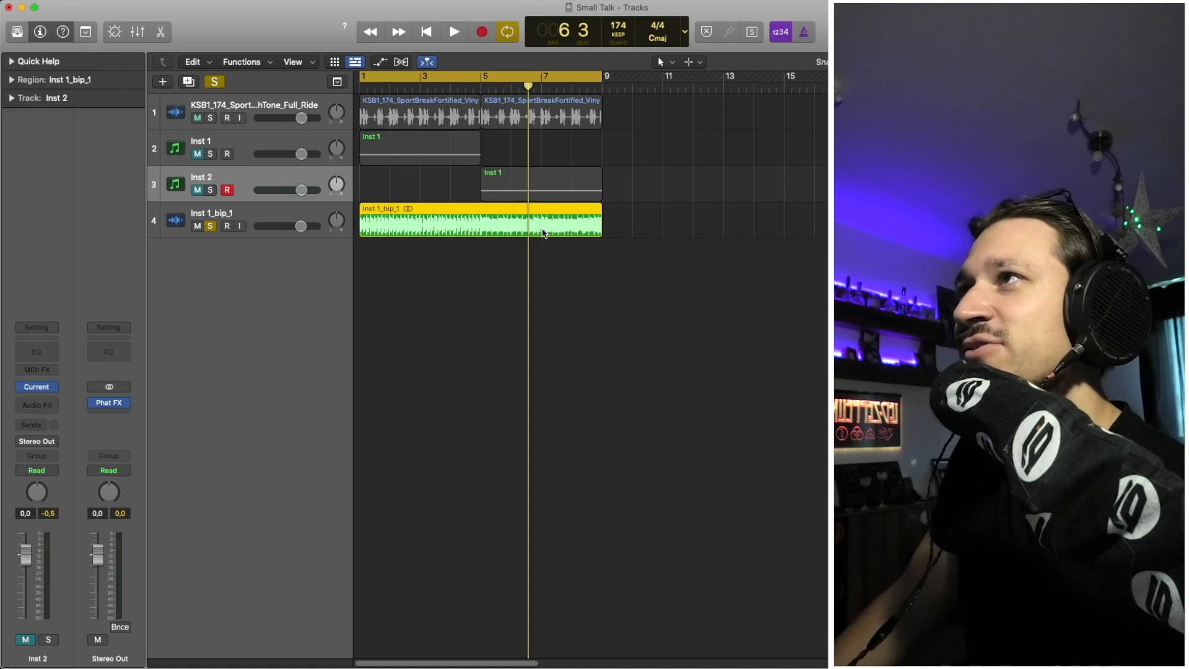
- Play the soloed Inst 1_bip_1 bounce from bar 1 through the cycle to hear it without the drums
{"action": "key", "text": "space"}
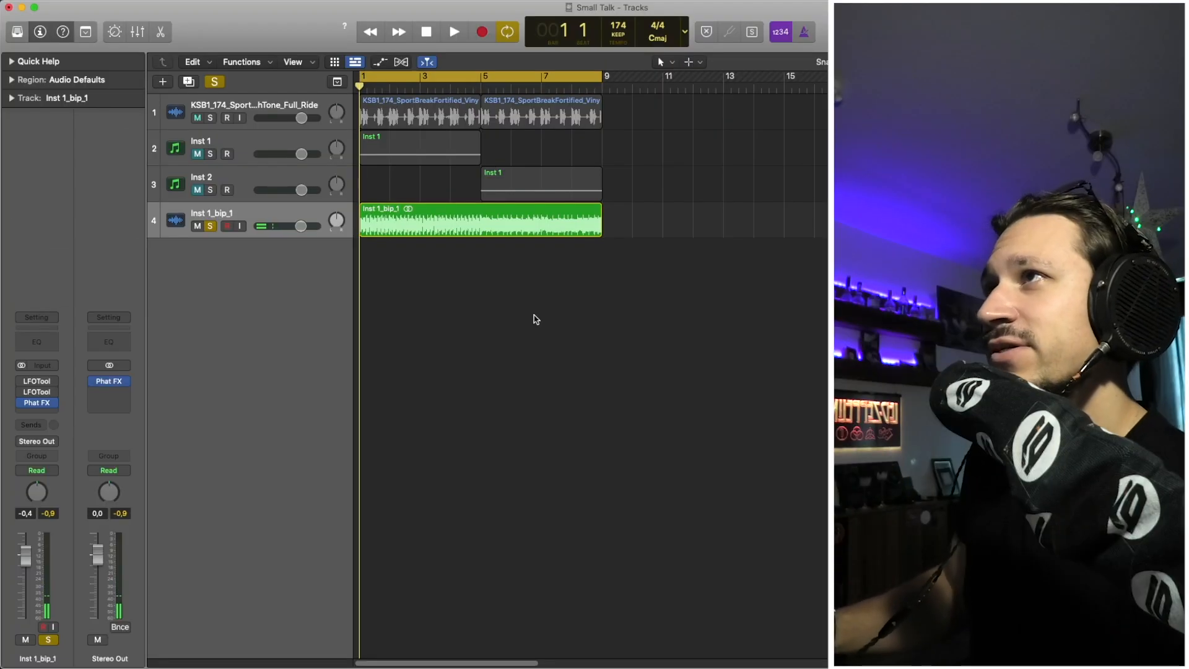
{"action": "key", "text": "space"}
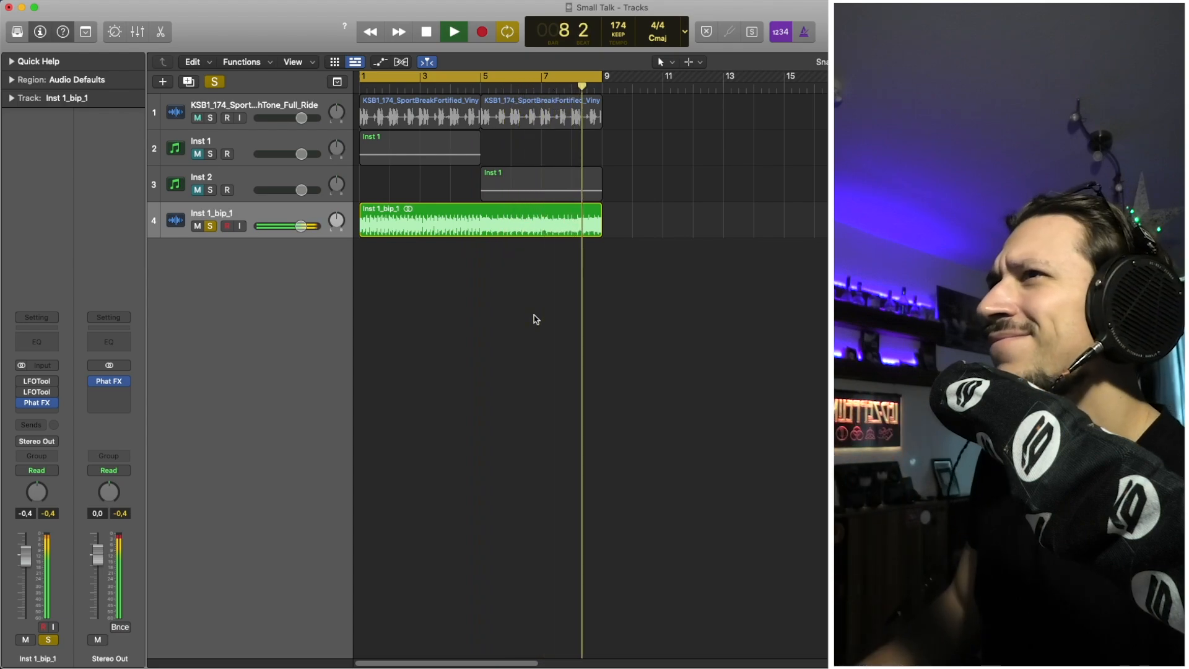
{"action": "key", "text": "space"}
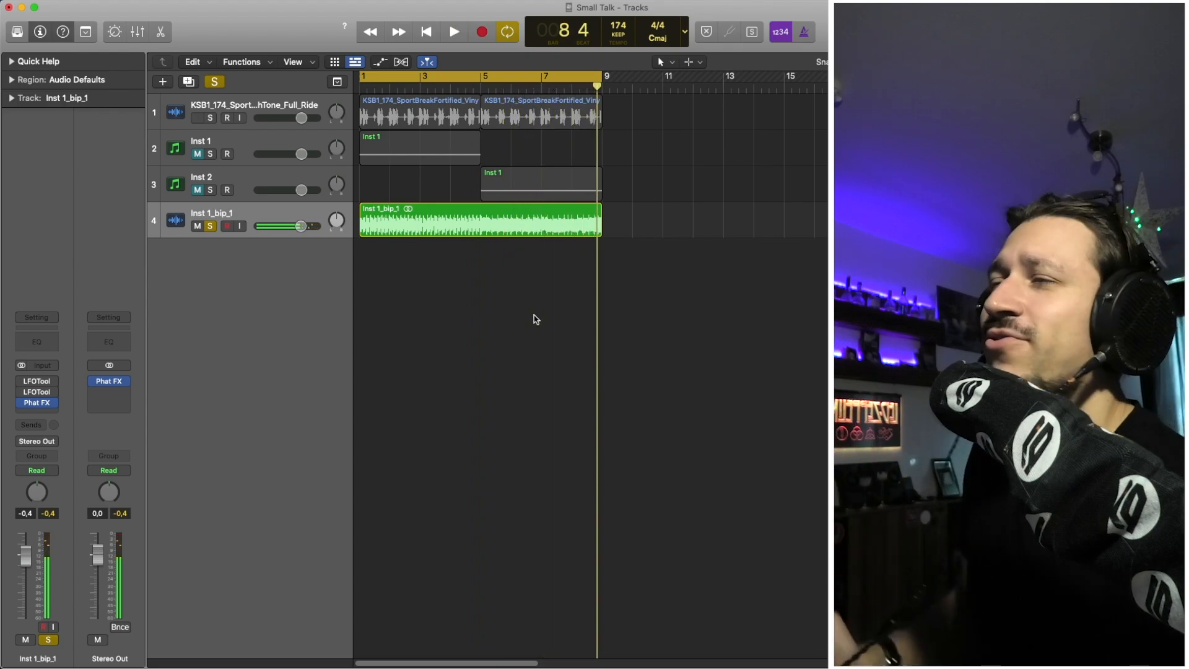
- Enable both LFOTool inserts on the Inst 1_bip_1 track, check the Snare MAIN volume curve and close its window
{"action": "left_click", "coordinate": [532, 234]}
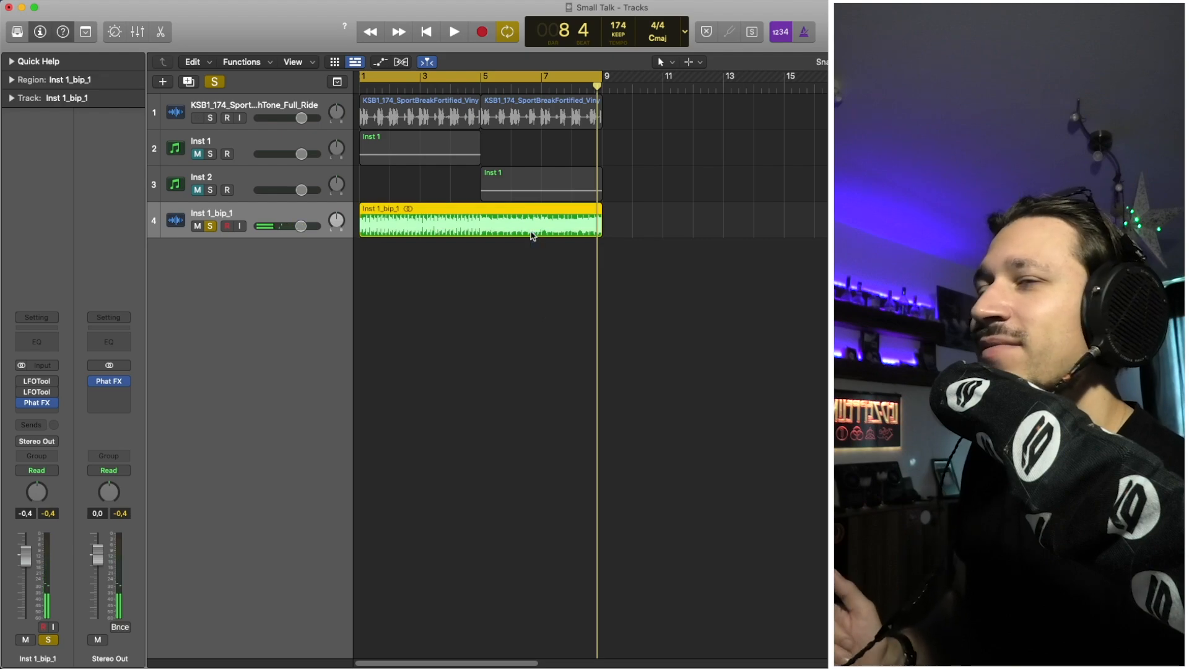
{"action": "left_click", "coordinate": [21, 382]}
{"action": "left_click", "coordinate": [36, 395]}
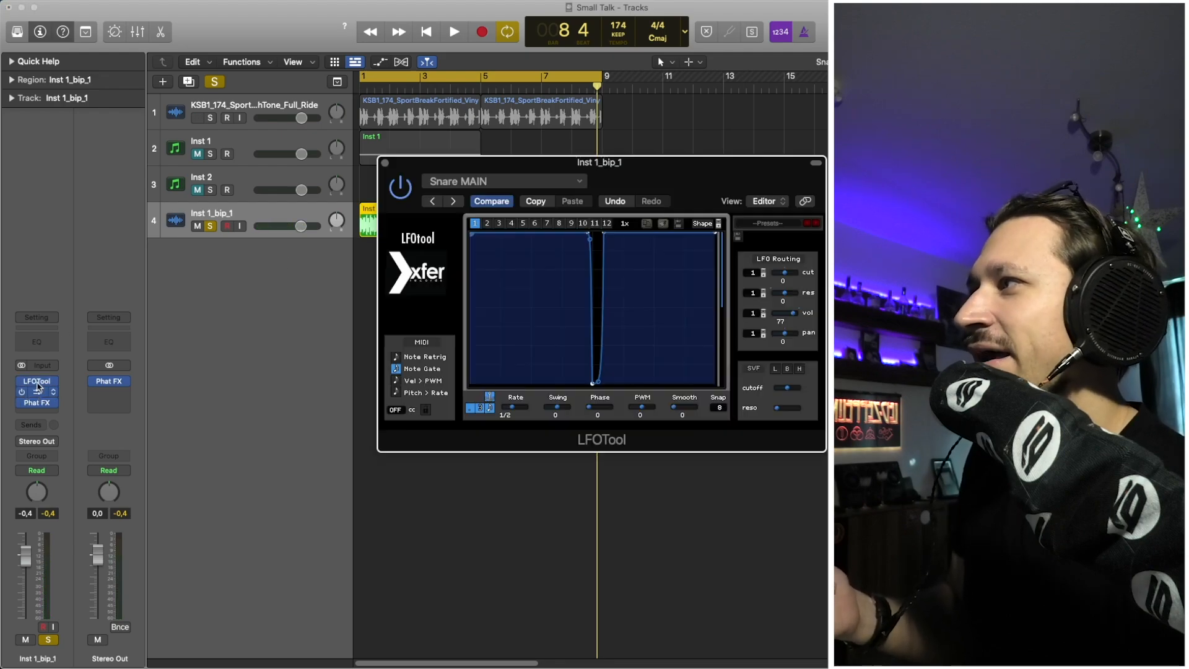
{"action": "left_click", "coordinate": [385, 163]}
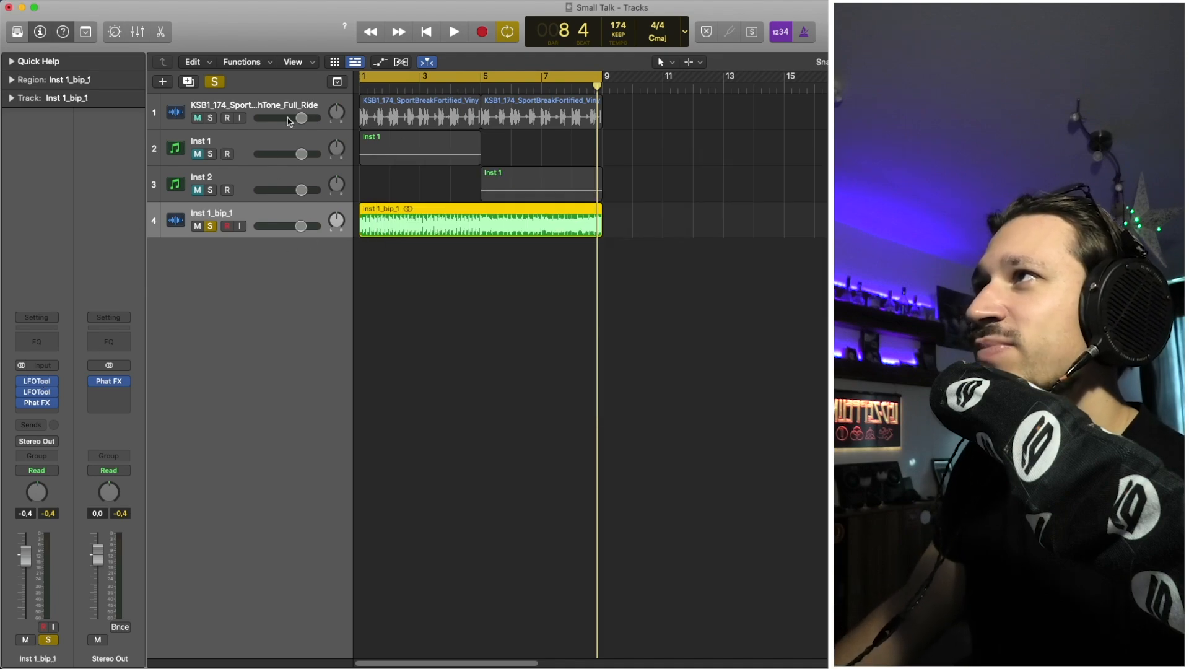
- Solo the drum break track together with Inst 1_bip_1 and play the loop
{"action": "left_click", "coordinate": [211, 117]}
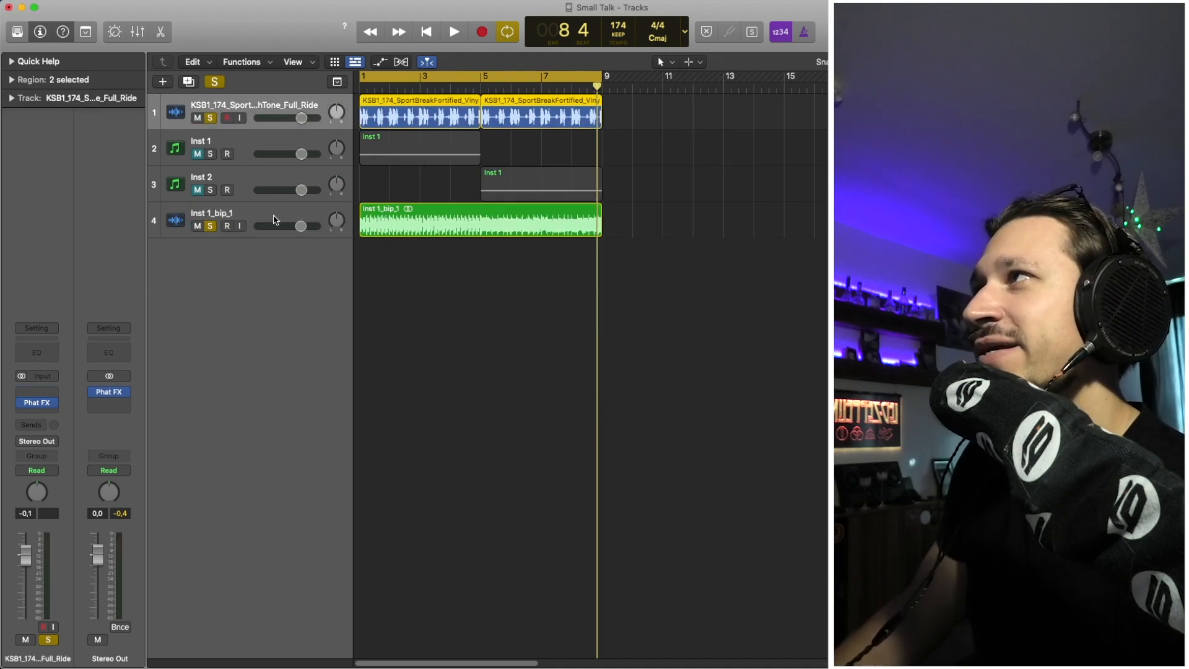
{"action": "left_click", "coordinate": [519, 259]}
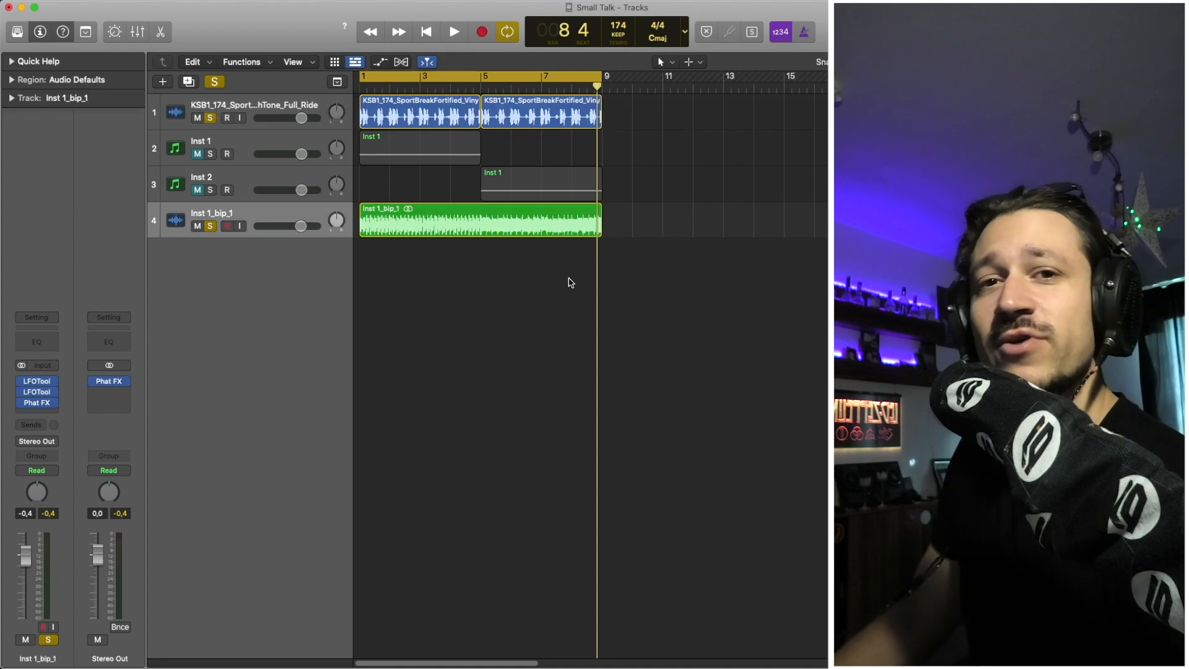
{"action": "key", "text": "space"}
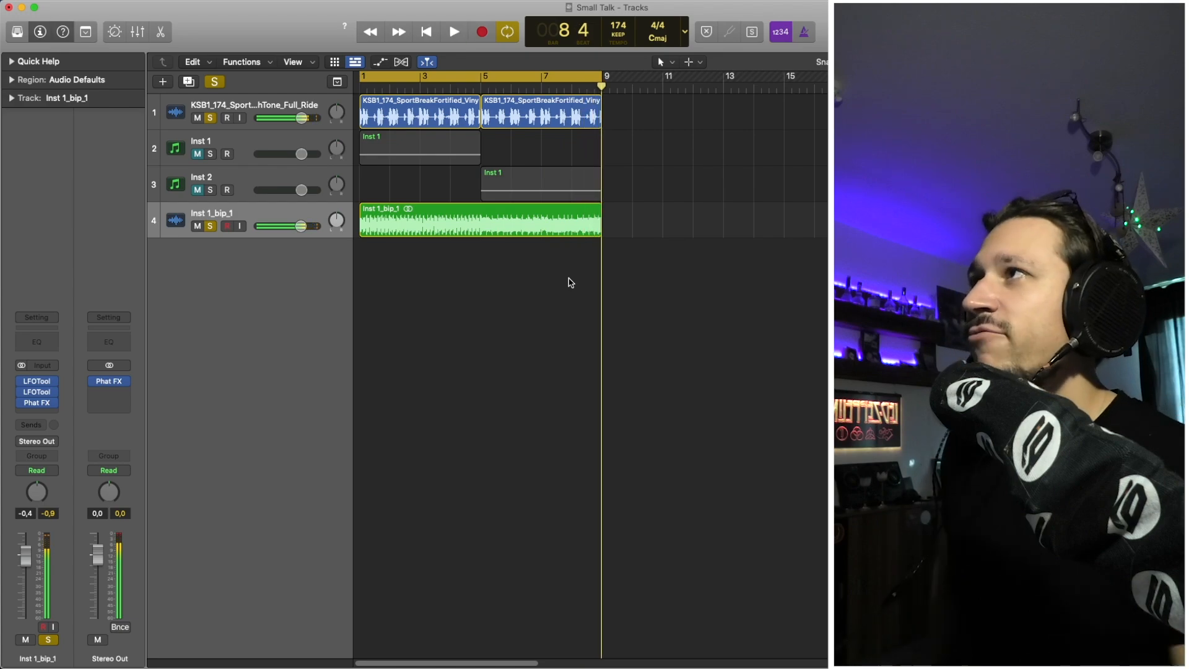
- Open the Current synth on Inst 1 and review its chord and arpeggiator settings
{"action": "left_click", "coordinate": [230, 151]}
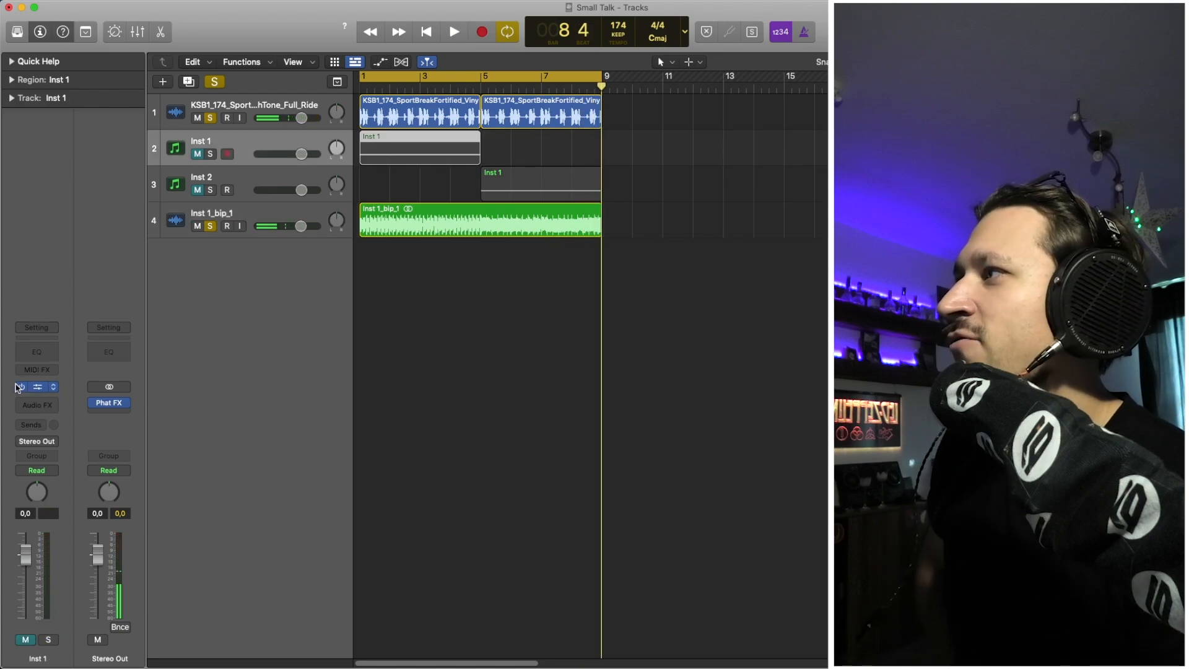
{"action": "key", "text": "v"}
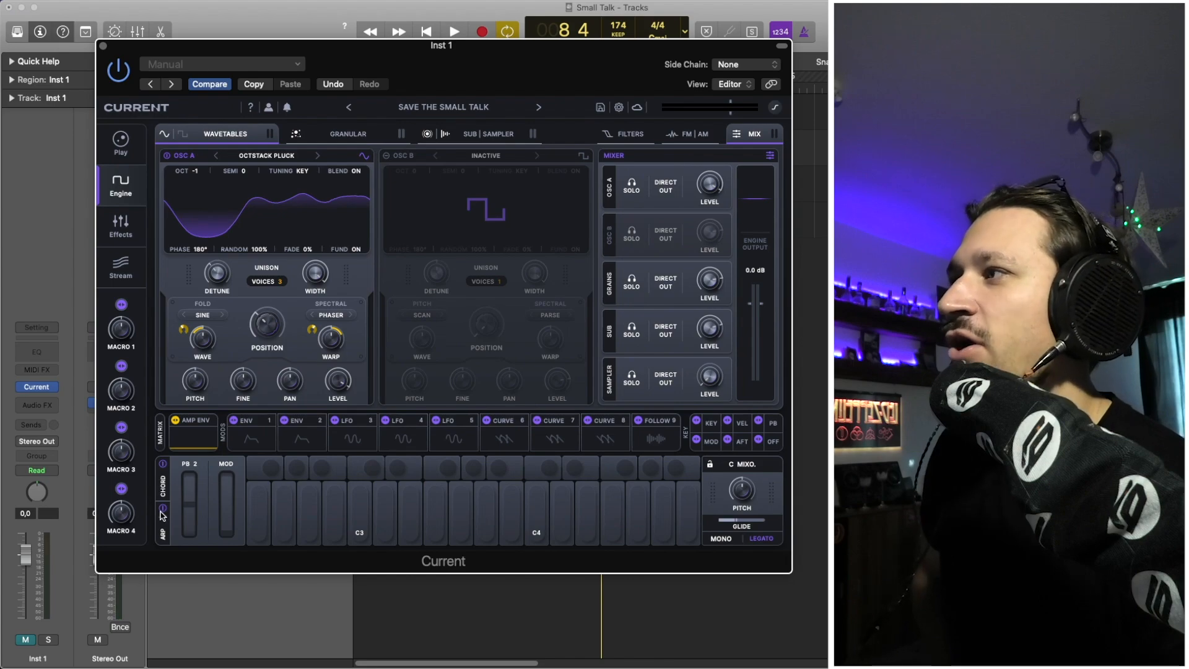
{"action": "left_click", "coordinate": [164, 486]}
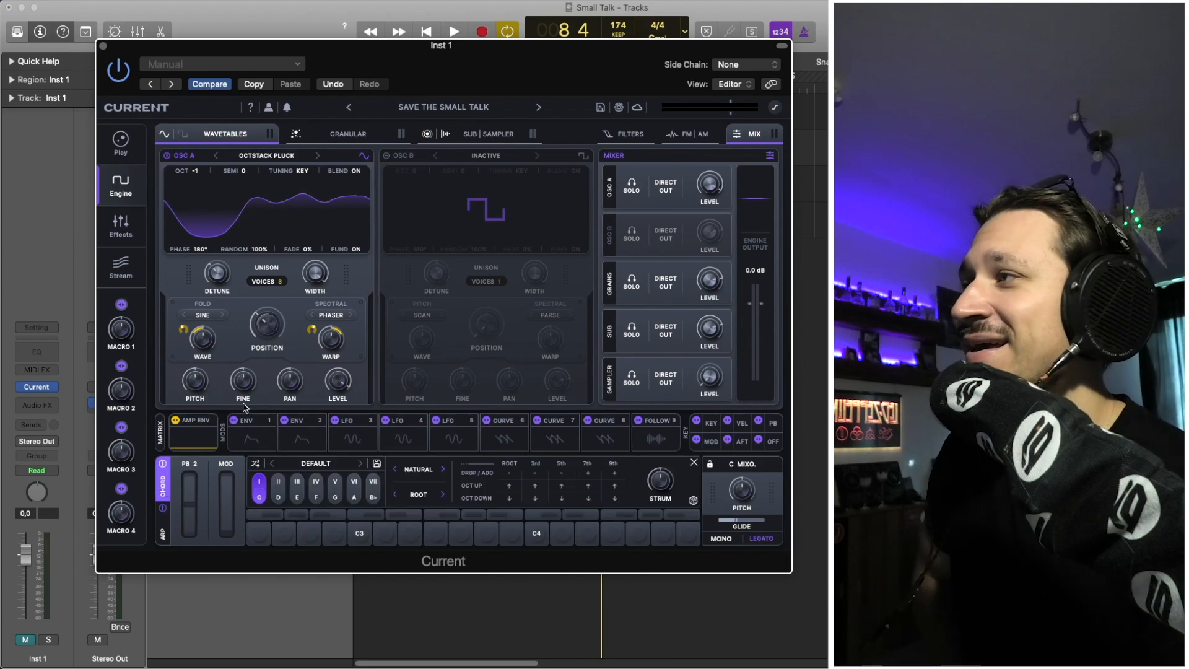
{"action": "left_click", "coordinate": [165, 527]}
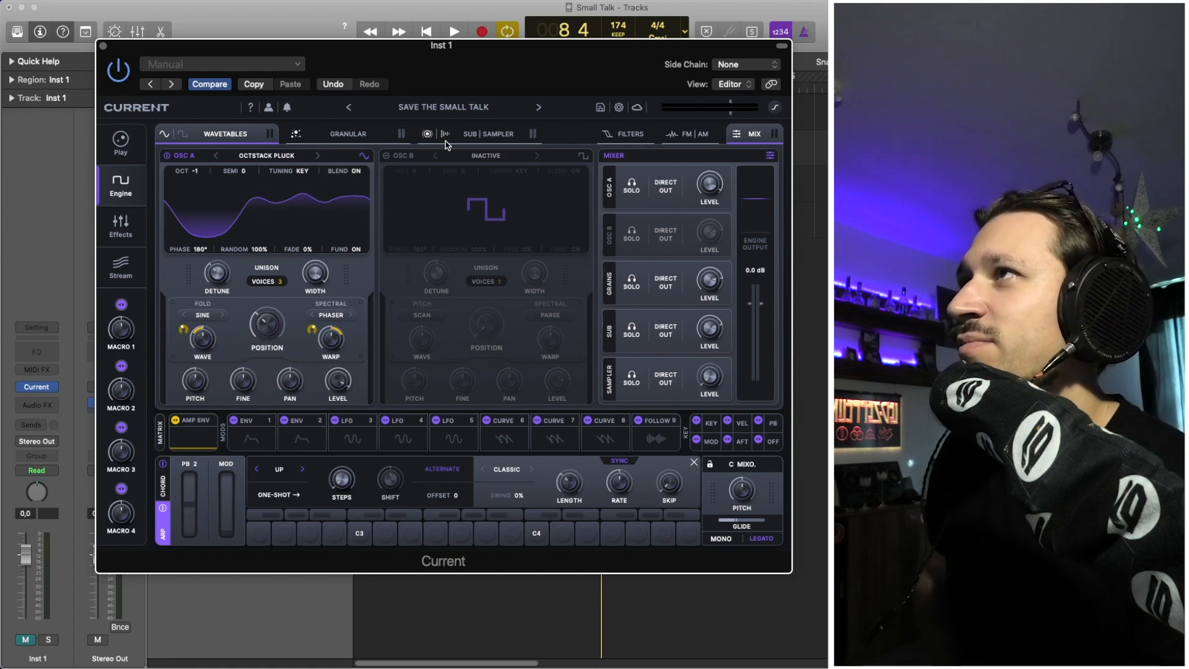
- Review the Inst 1 sub and sampler, granular and wavetable engines
{"action": "left_click", "coordinate": [494, 137]}
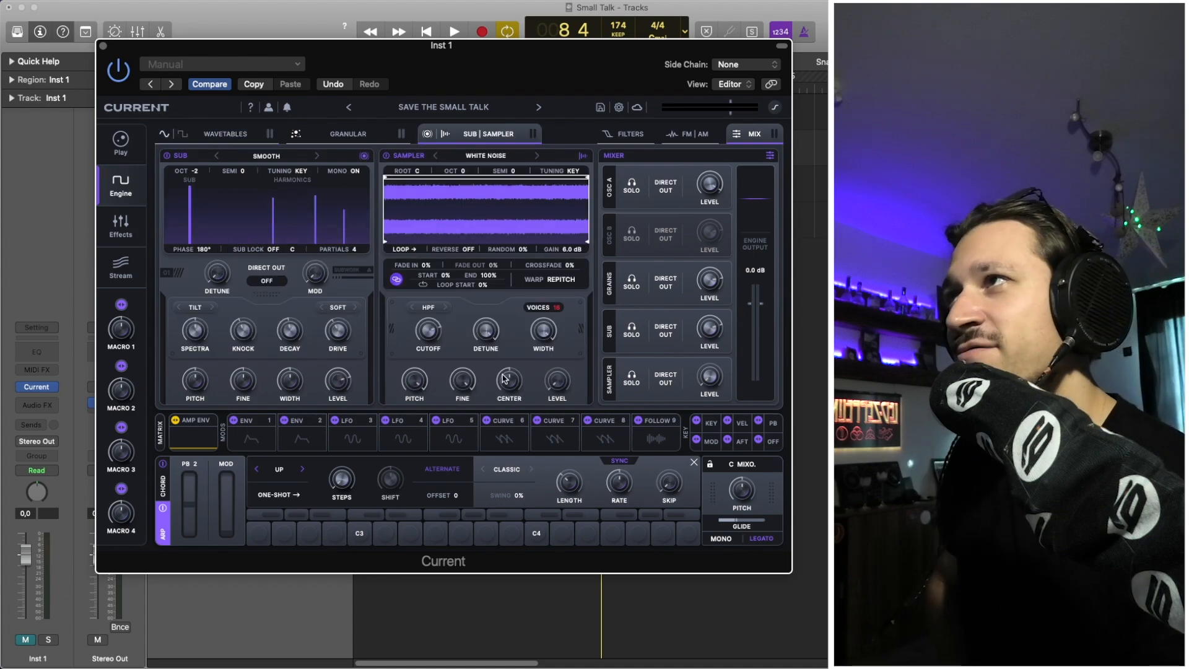
{"action": "left_click", "coordinate": [348, 134]}
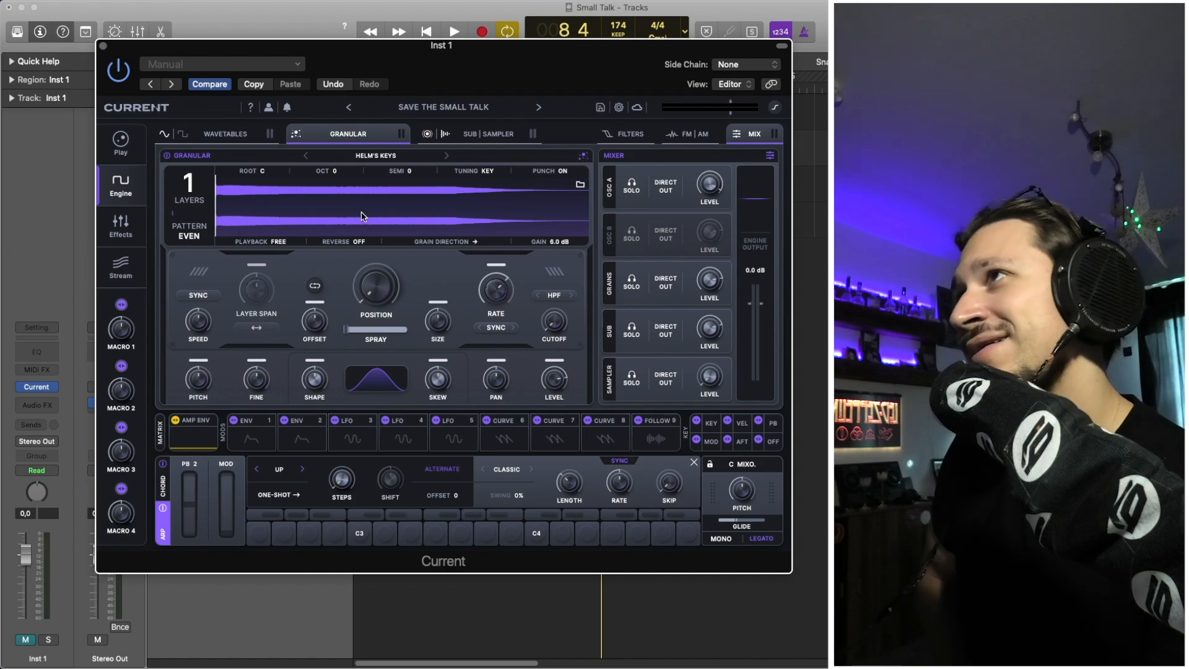
{"action": "left_click", "coordinate": [230, 134]}
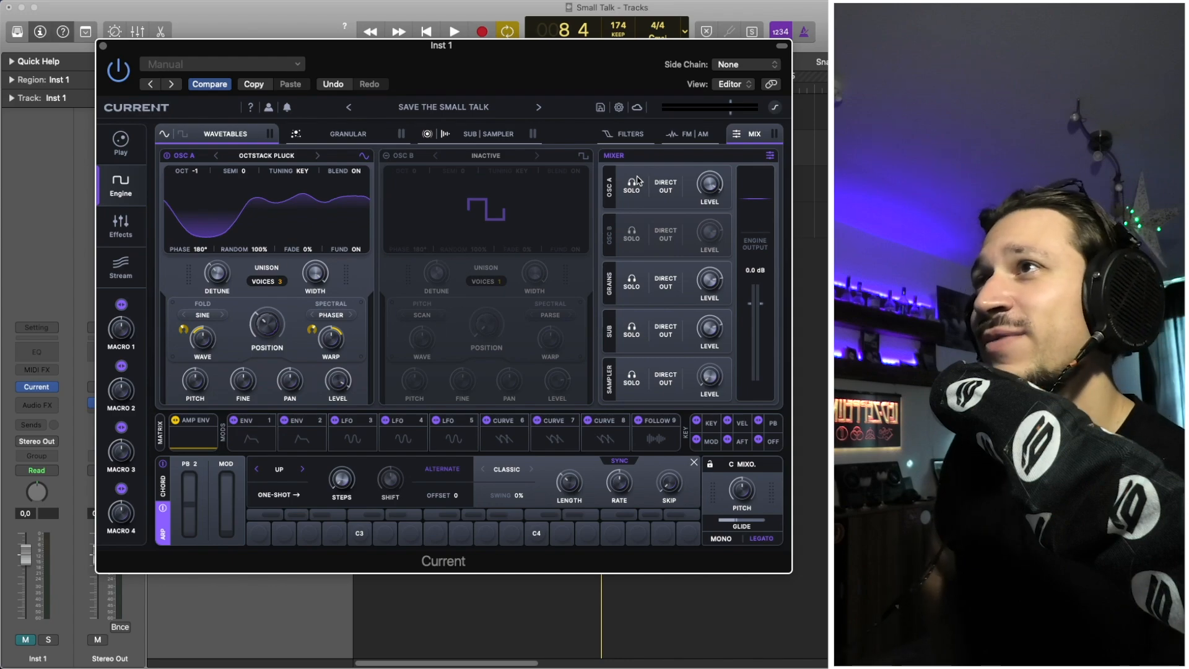
- Examine the Inst 1 FM/AM routing and Filter 1, comparing the filter's sources with the granular, sub and sampler engines
{"action": "left_click", "coordinate": [688, 135]}
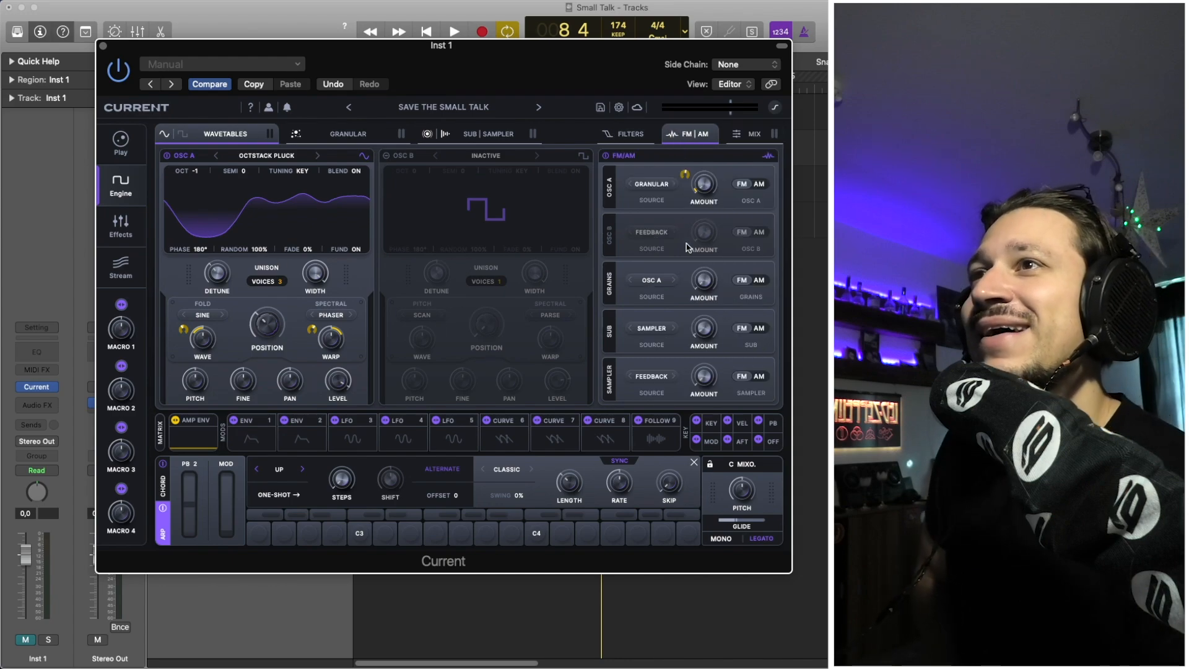
{"action": "left_click", "coordinate": [632, 137]}
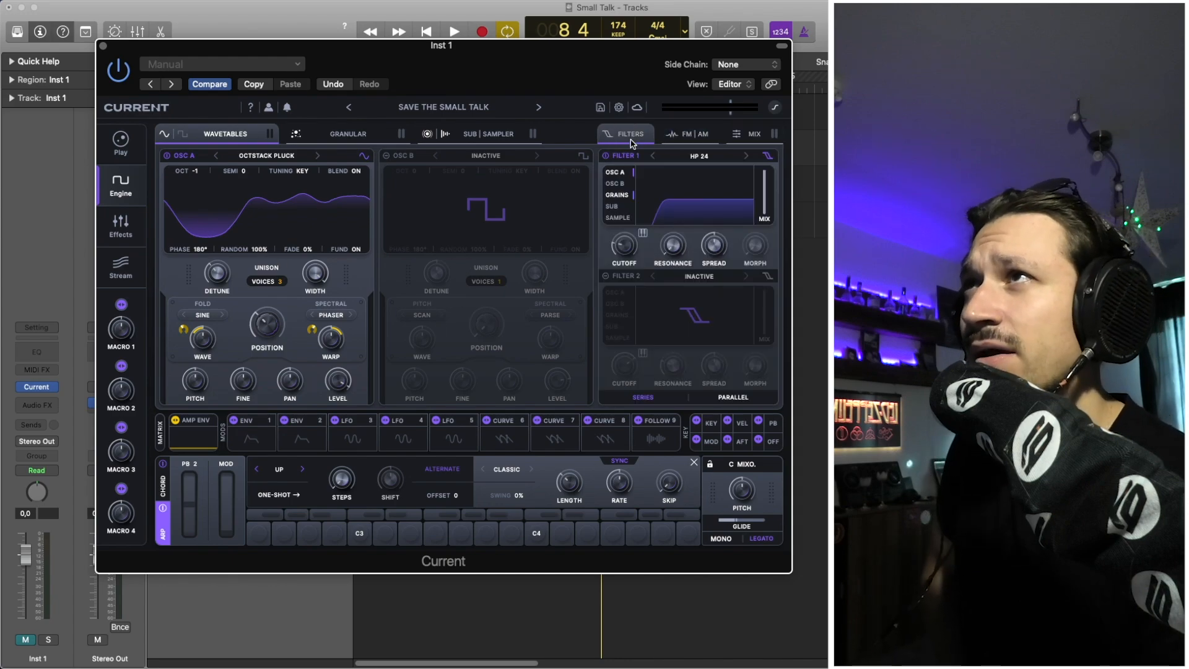
{"action": "left_click", "coordinate": [356, 137]}
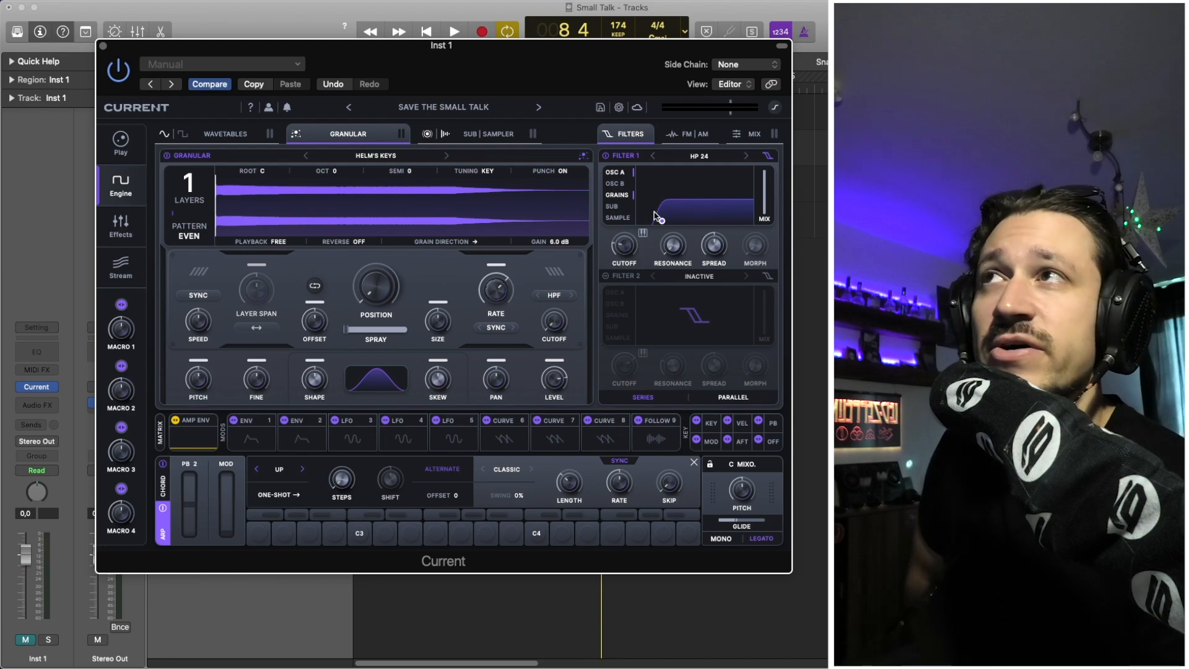
{"action": "left_click", "coordinate": [483, 142]}
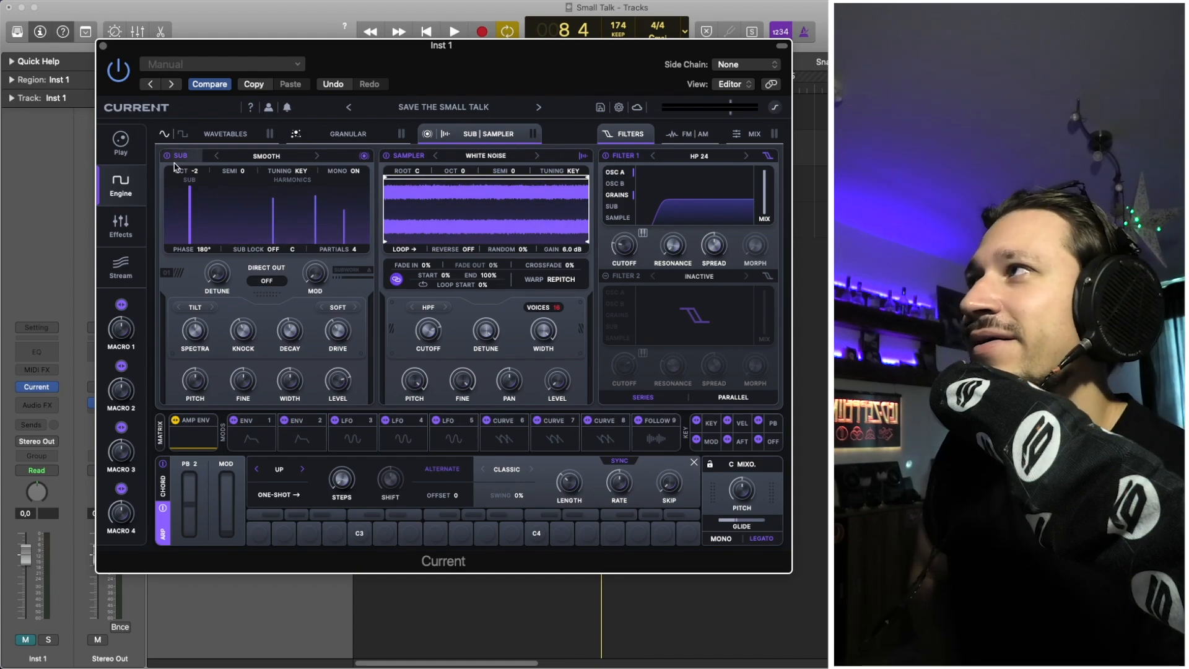
- Review the Inst 1 effects chain: Polar Distortion, Flex Chorus, Hybrid Filter and Wave Shifter
{"action": "left_click", "coordinate": [127, 219]}
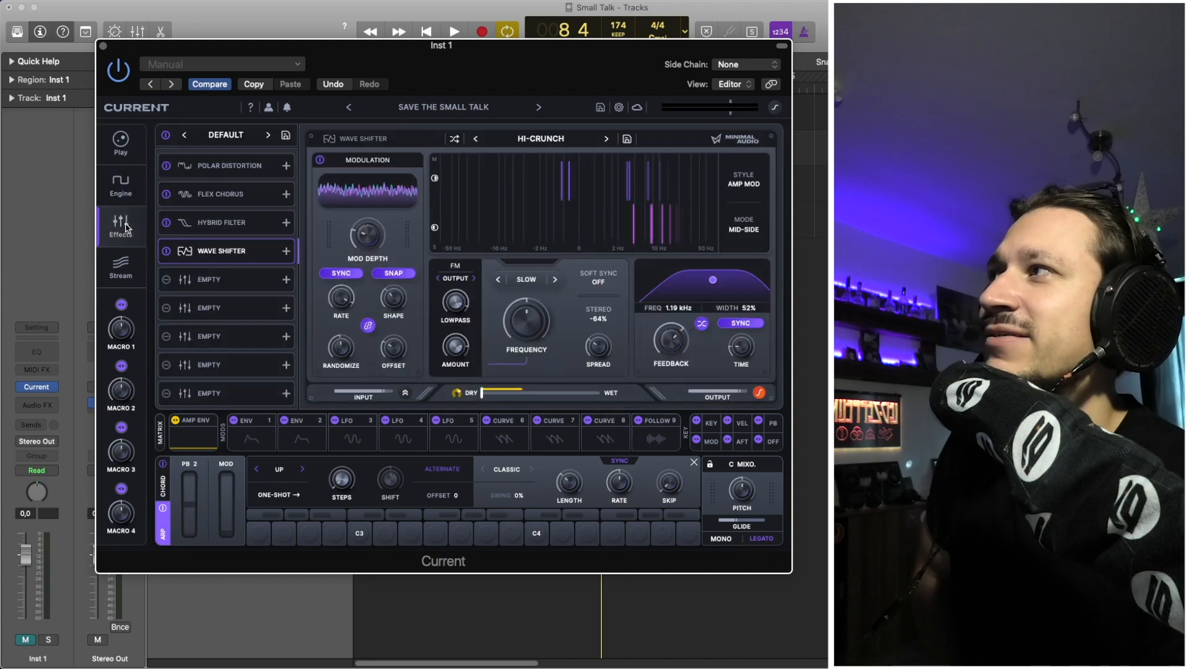
{"action": "left_click", "coordinate": [243, 167]}
{"action": "left_click", "coordinate": [239, 196]}
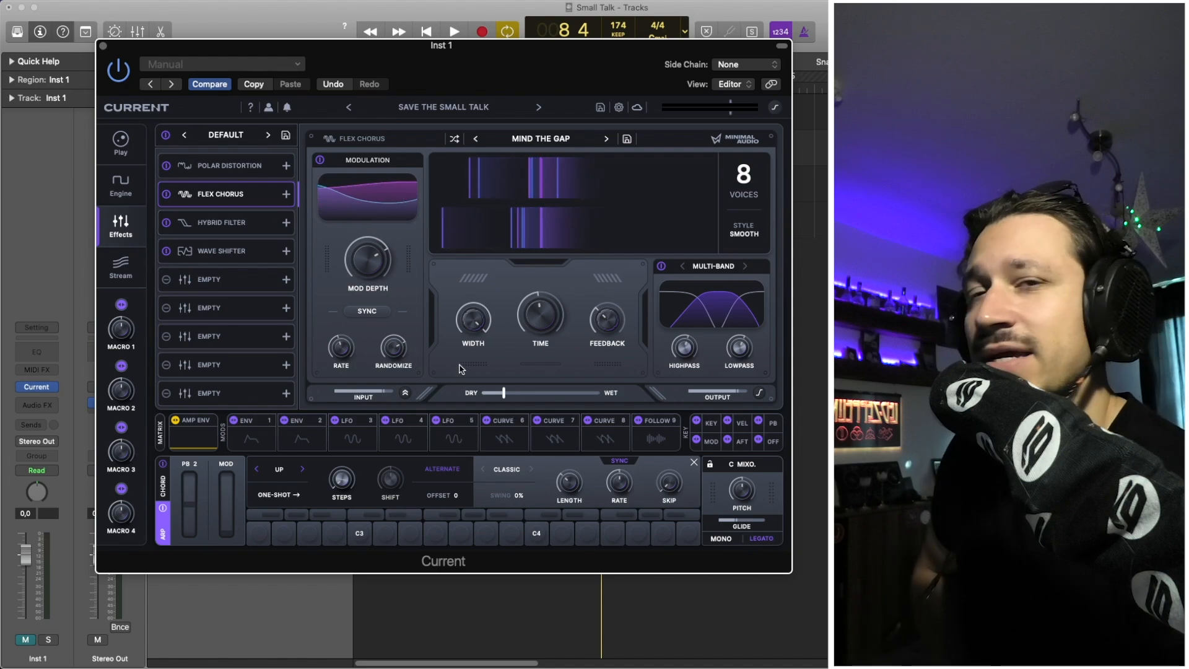
{"action": "left_click", "coordinate": [232, 223]}
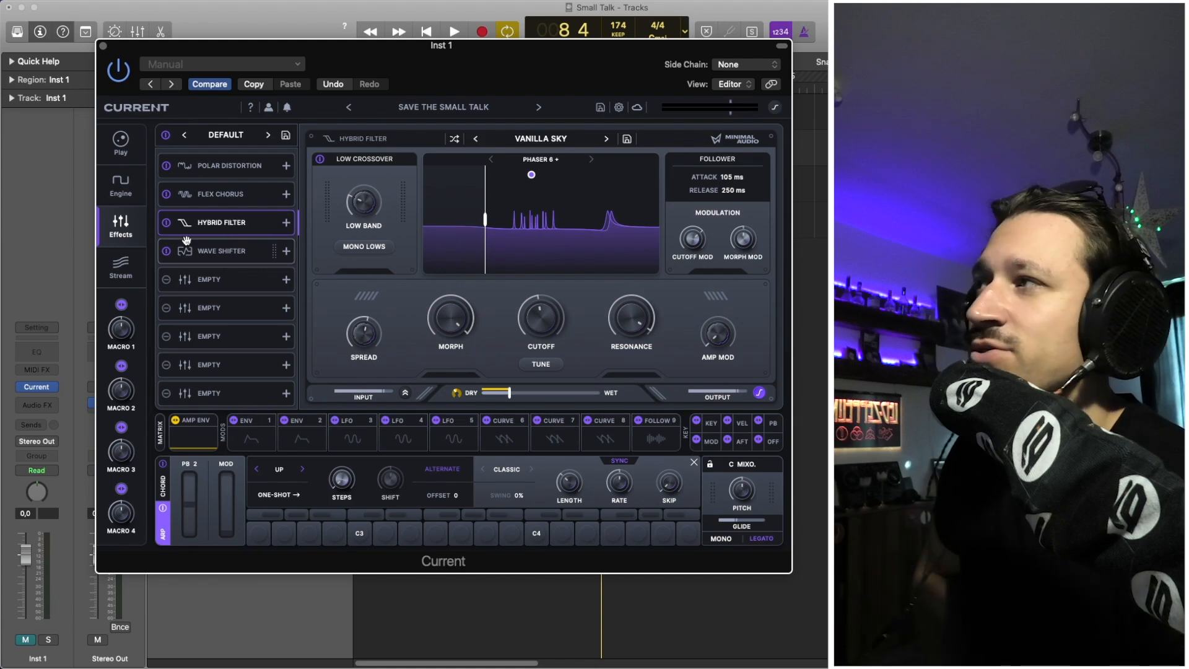
{"action": "left_click", "coordinate": [206, 259]}
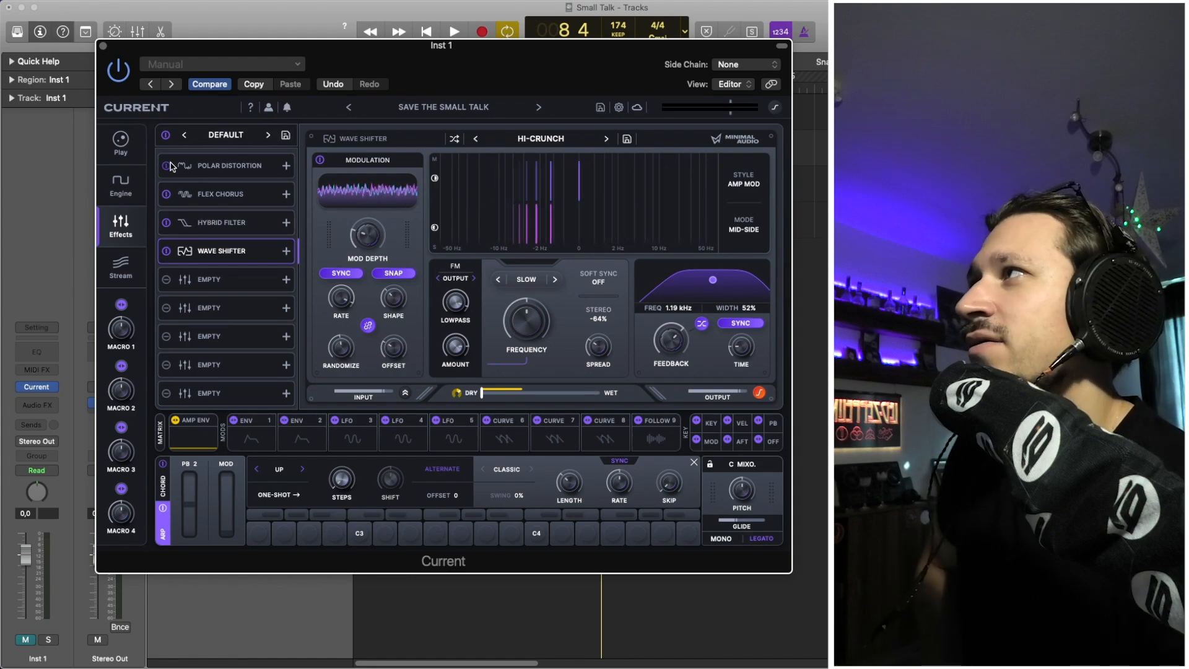
- Recheck the engine's mixer, filter and FM/AM routing, and compare the FM sources with the granular and wavetable engines
{"action": "left_click", "coordinate": [127, 190]}
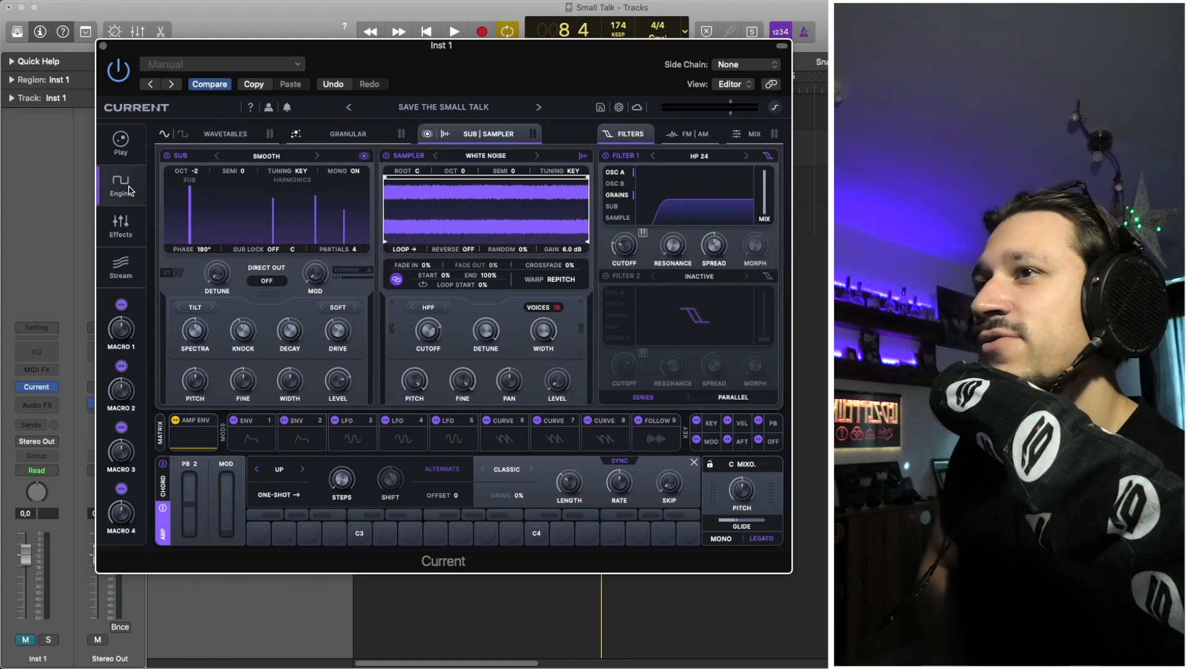
{"action": "left_click", "coordinate": [692, 135]}
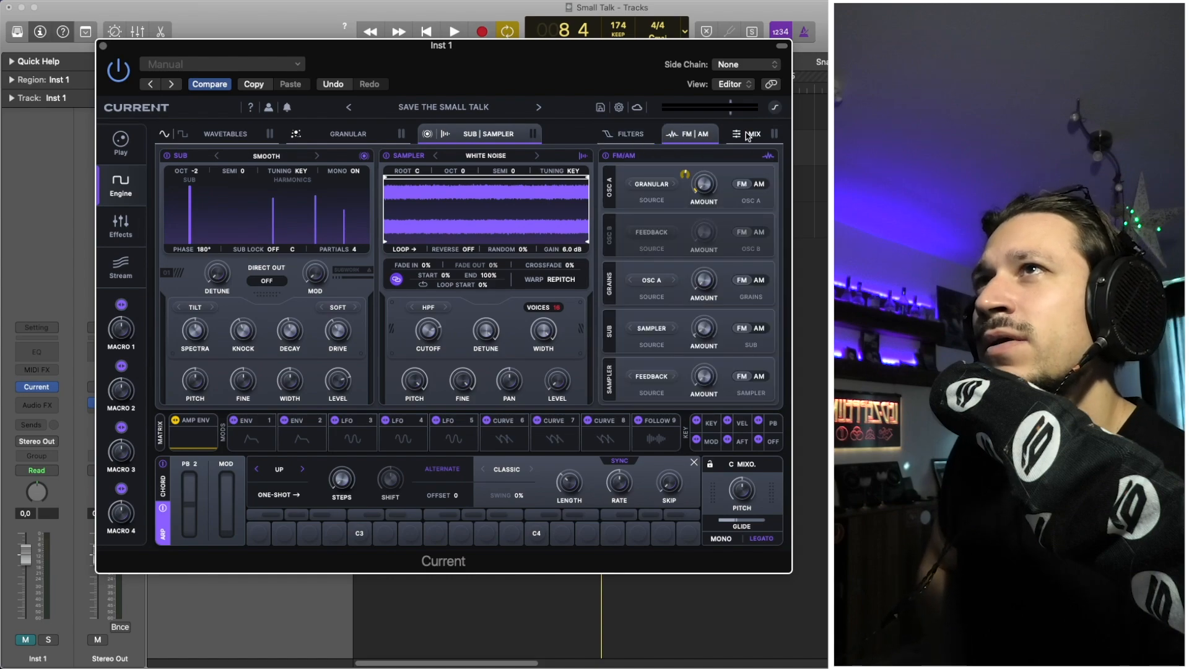
{"action": "left_click", "coordinate": [747, 136]}
{"action": "left_click", "coordinate": [686, 140]}
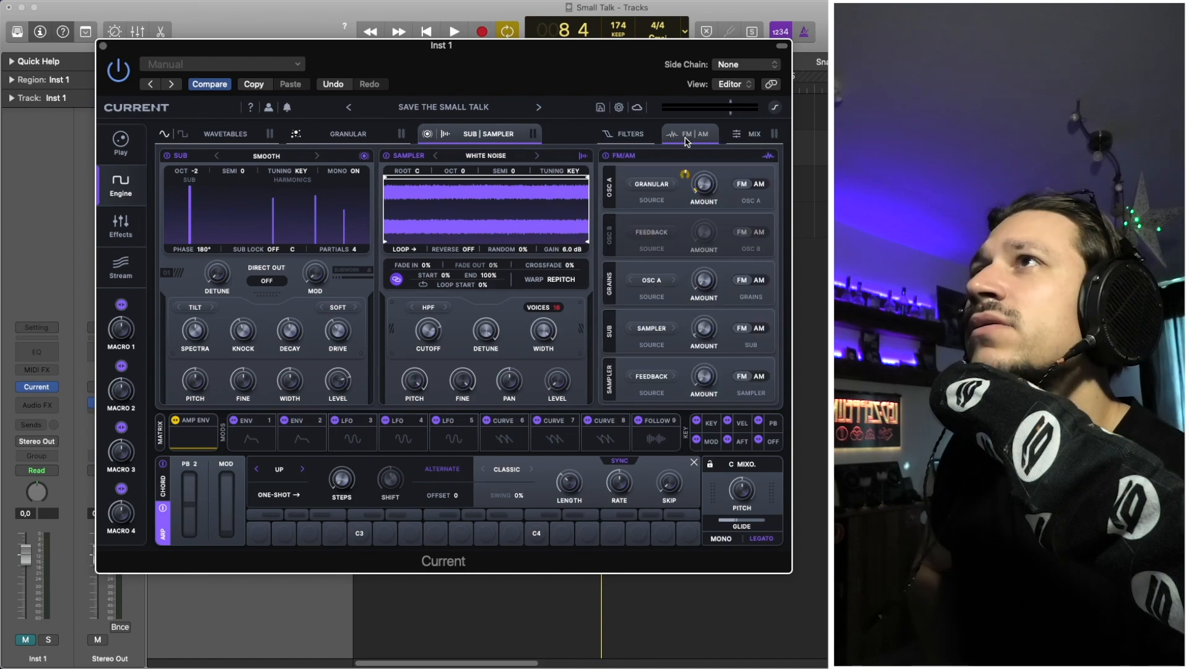
{"action": "left_click", "coordinate": [628, 134]}
{"action": "left_click", "coordinate": [694, 135]}
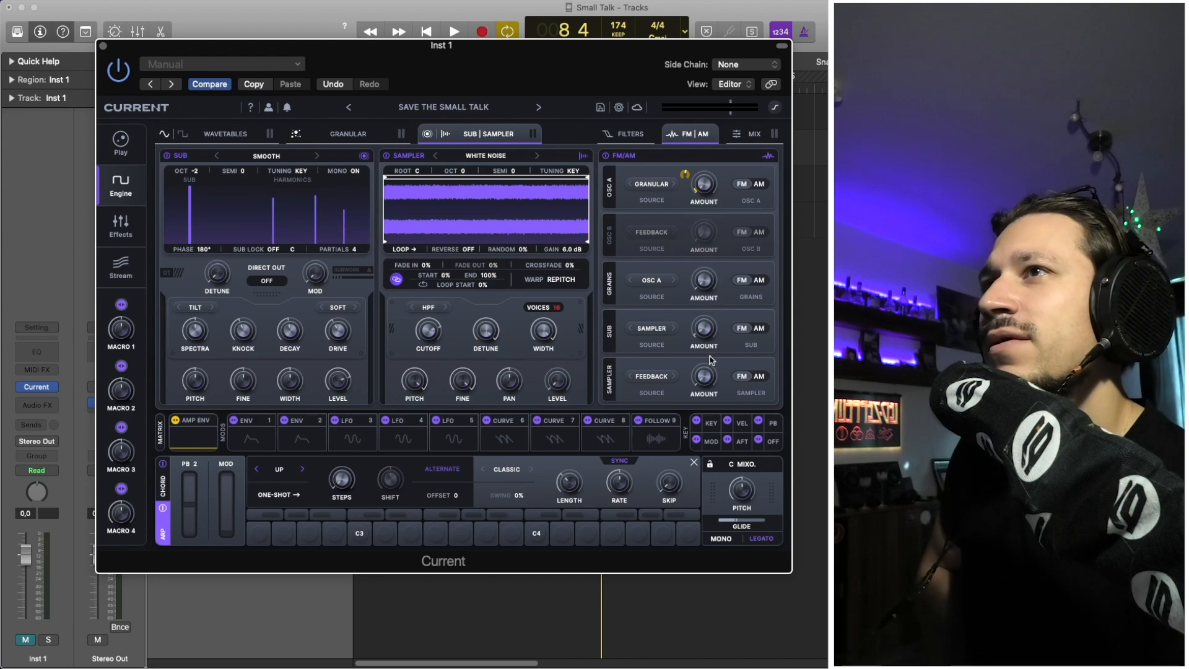
{"action": "mouse_move", "coordinate": [711, 343]}
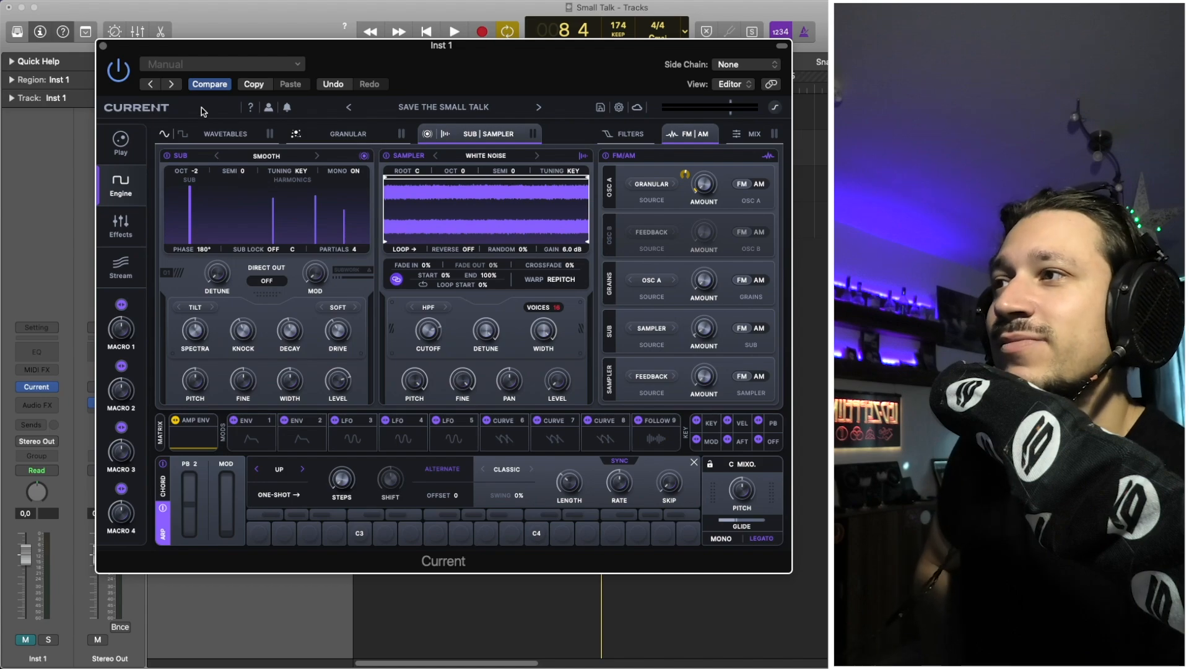
{"action": "mouse_move", "coordinate": [704, 276]}
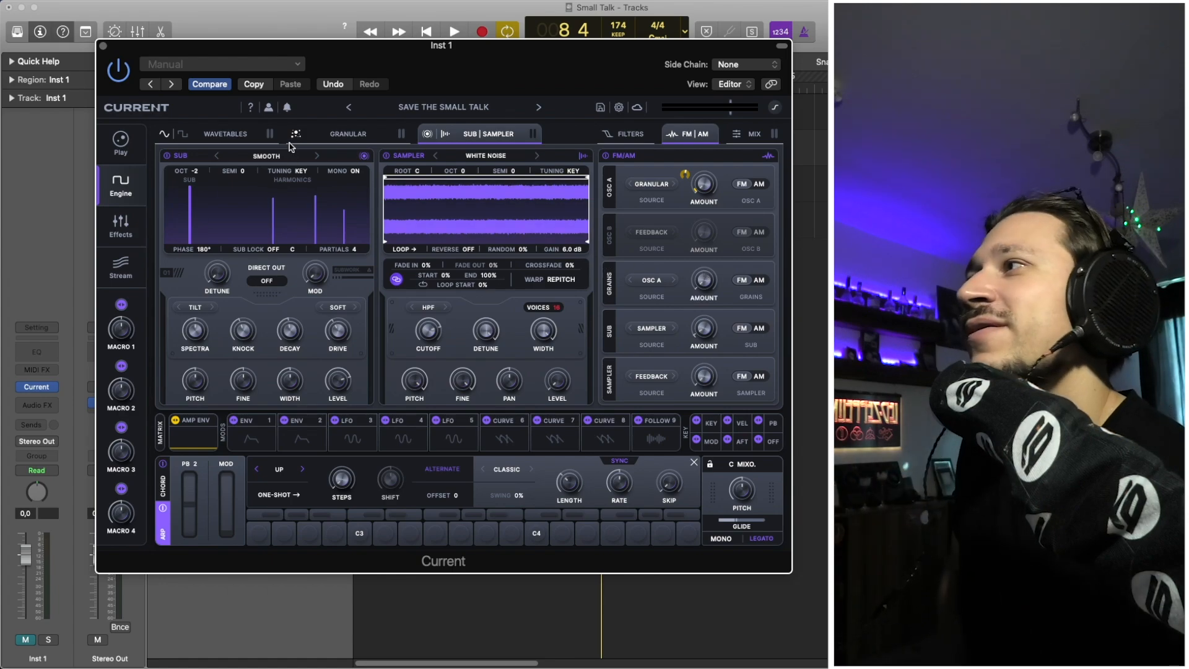
{"action": "left_click", "coordinate": [347, 134]}
{"action": "left_click", "coordinate": [218, 131]}
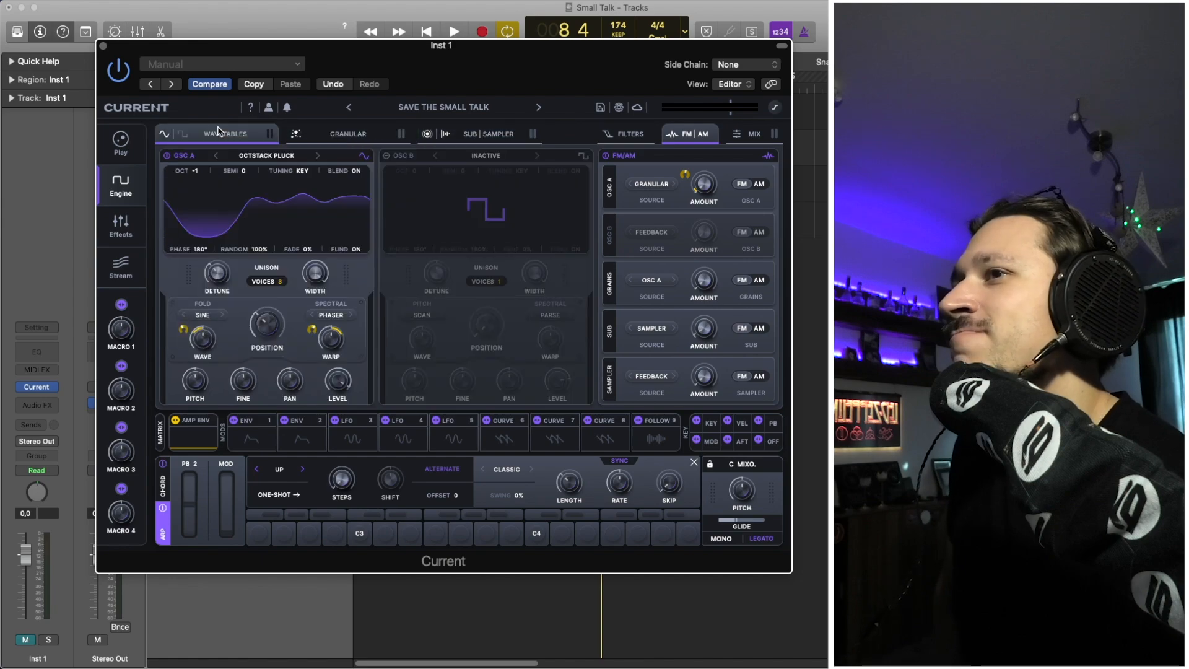